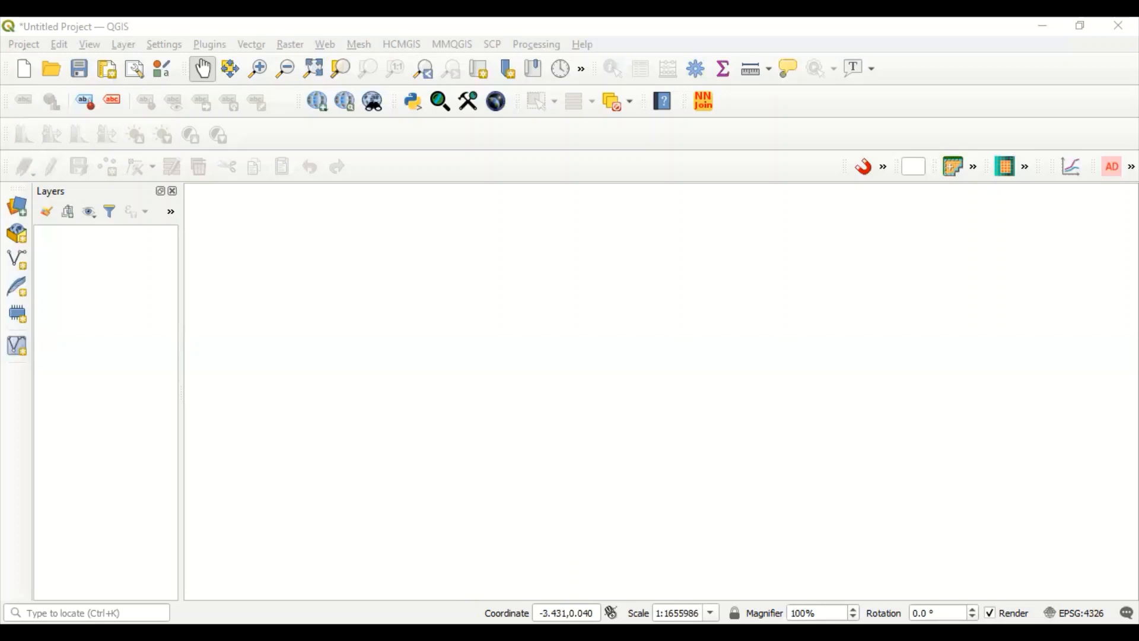
Switch to Chrome and maximize its window.
{"action": "key", "text": "alt+Tab"}
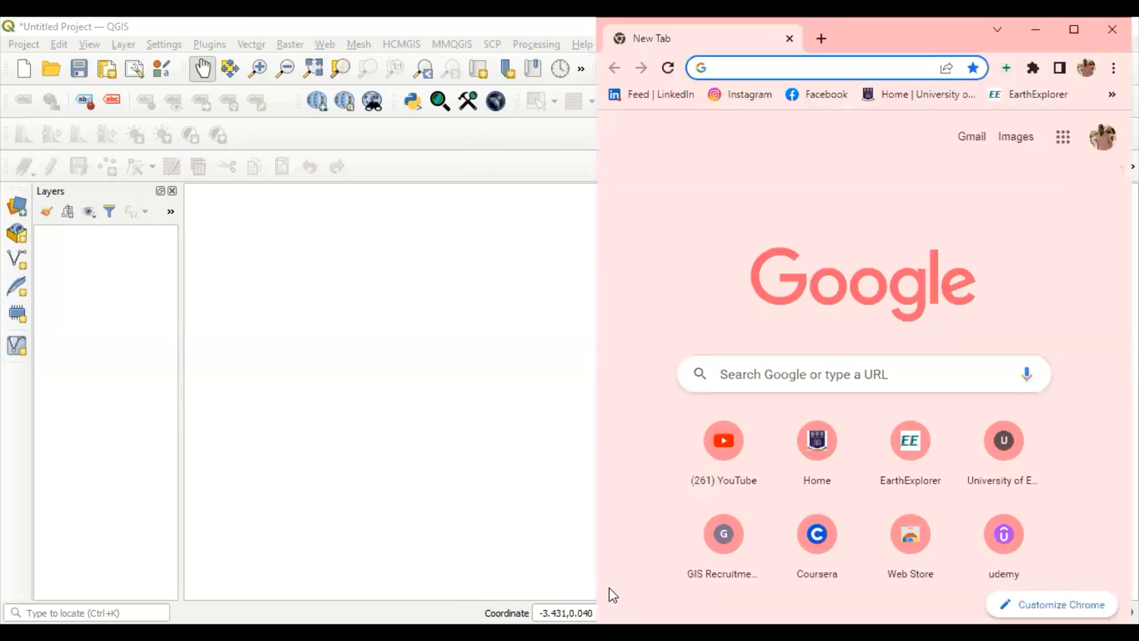
{"action": "left_click", "coordinate": [1075, 27]}
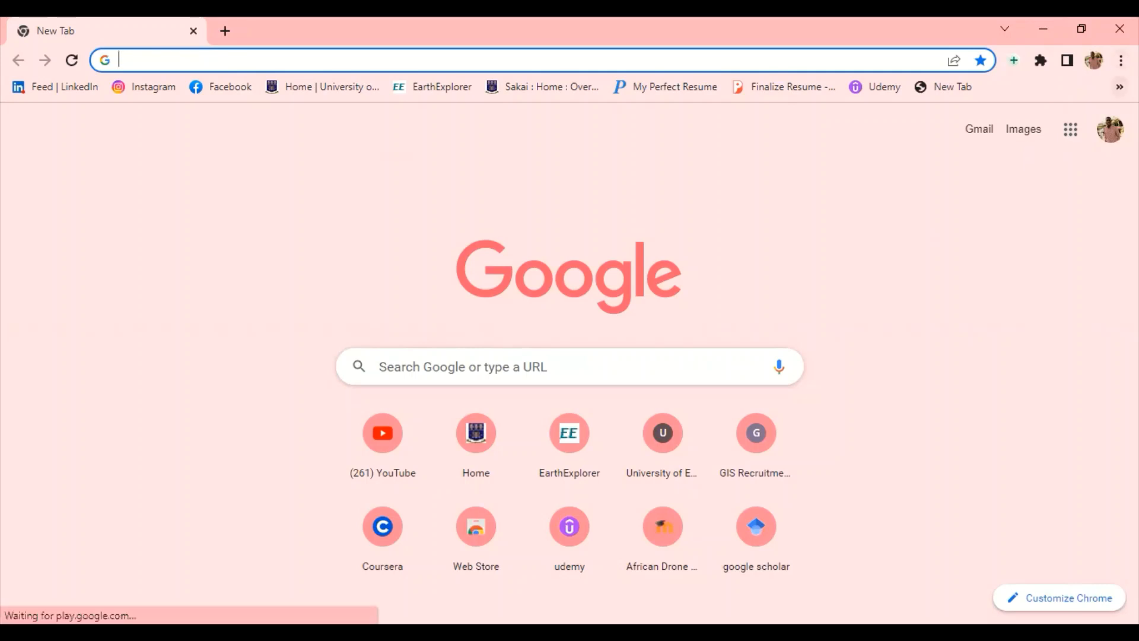
Look through the hidden overflow bookmarks for the India and Pakistan AMS Topographic Maps page.
{"action": "left_click", "coordinate": [1120, 87]}
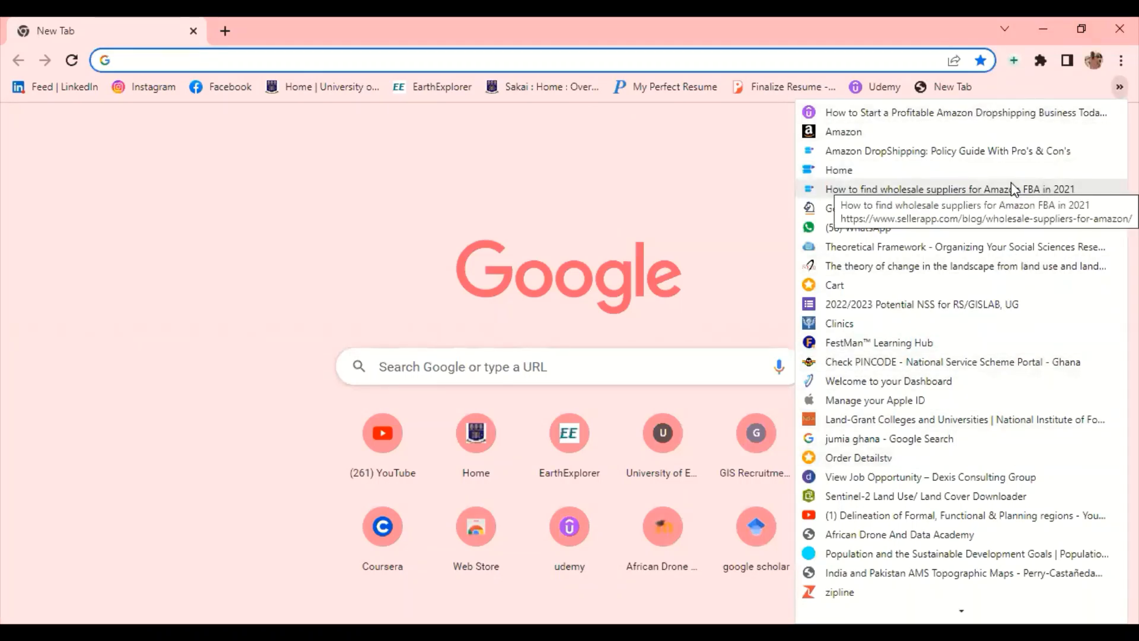
{"action": "key", "text": "Down"}
{"action": "key", "text": "Down"}
{"action": "key", "text": "Down"}
{"action": "key", "text": "Down"}
{"action": "key", "text": "Down"}
{"action": "key", "text": "Down"}
{"action": "key", "text": "Down"}
{"action": "key", "text": "Down"}
{"action": "key", "text": "Down"}
{"action": "key", "text": "Down"}
{"action": "key", "text": "Down"}
{"action": "key", "text": "Down"}
{"action": "key", "text": "Down"}
{"action": "key", "text": "Down"}
{"action": "key", "text": "Down"}
{"action": "key", "text": "Down"}
{"action": "key", "text": "Down"}
{"action": "key", "text": "Down"}
{"action": "key", "text": "Down"}
{"action": "key", "text": "Down"}
{"action": "key", "text": "Down"}
{"action": "key", "text": "Down"}
{"action": "key", "text": "Down"}
{"action": "key", "text": "Down"}
{"action": "key", "text": "Down"}
{"action": "key", "text": "Down"}
{"action": "key", "text": "Down"}
{"action": "key", "text": "Down"}
{"action": "key", "text": "Down"}
{"action": "key", "text": "Down"}
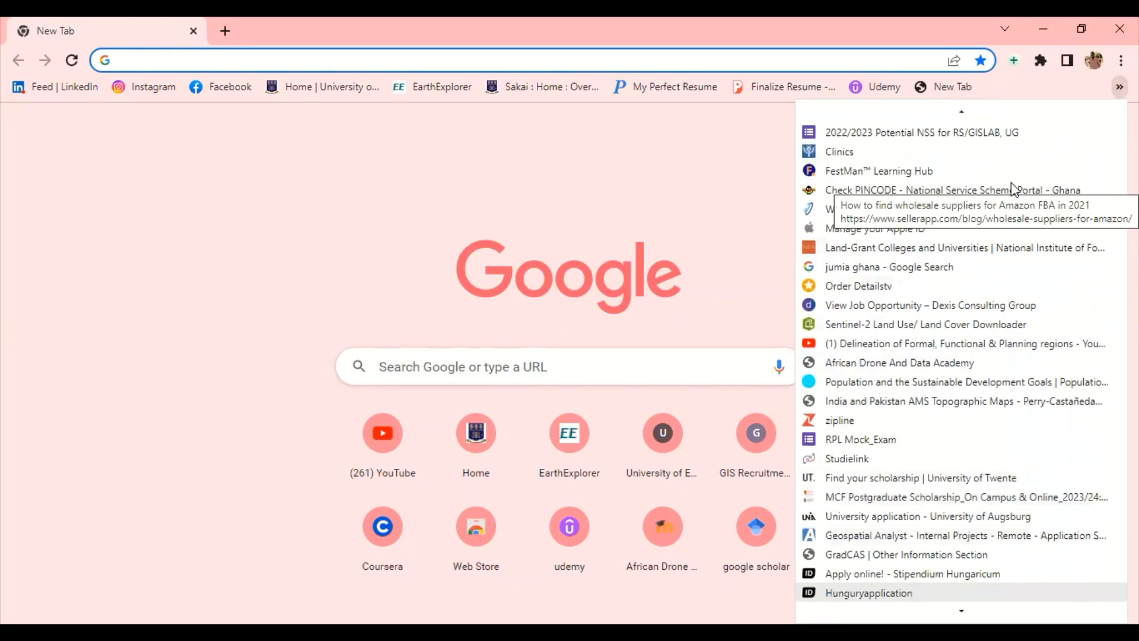
{"action": "scroll", "coordinate": [1013, 189], "scroll_direction": "up", "scroll_amount": 3}
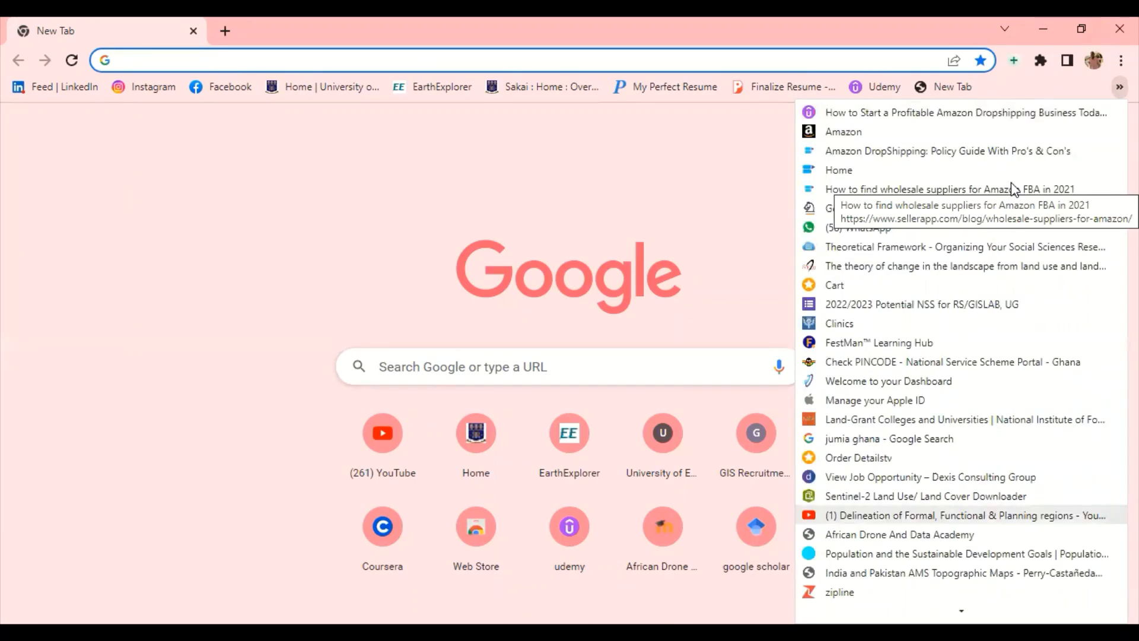
{"action": "key", "text": "Down"}
{"action": "key", "text": "Down"}
{"action": "key", "text": "Down"}
{"action": "key", "text": "Down"}
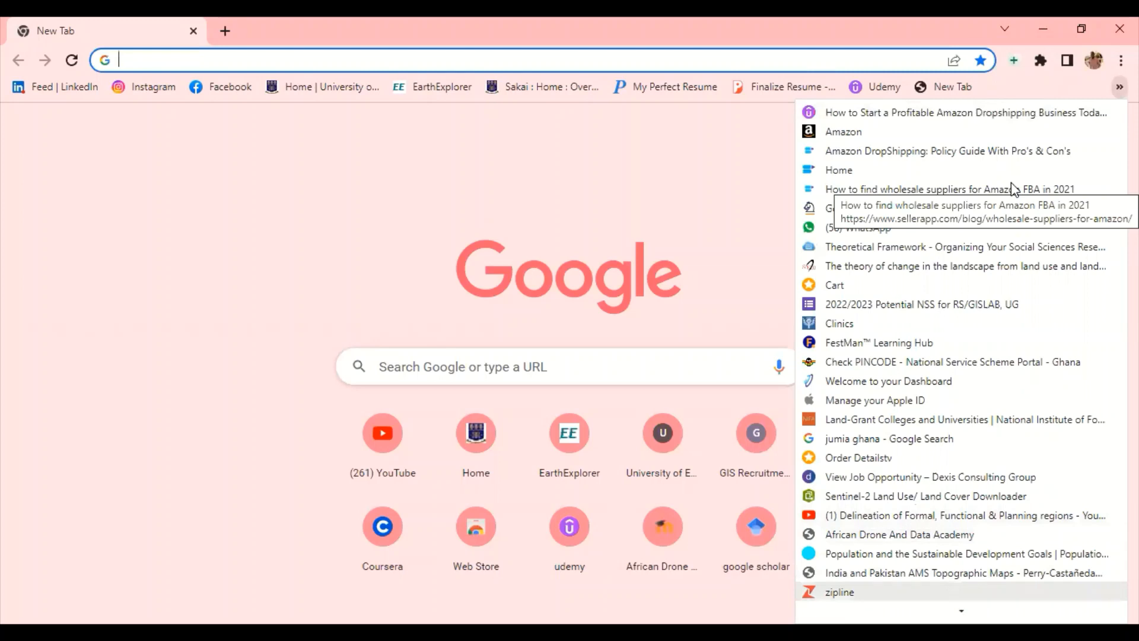
{"action": "key", "text": "Up"}
{"action": "key", "text": "Up"}
{"action": "key", "text": "Up"}
{"action": "key", "text": "Up"}
{"action": "key", "text": "Up"}
{"action": "key", "text": "Up"}
{"action": "key", "text": "Up"}
{"action": "key", "text": "Up"}
{"action": "key", "text": "Up"}
{"action": "key", "text": "Up"}
{"action": "key", "text": "Up"}
{"action": "key", "text": "Up"}
{"action": "key", "text": "Up"}
{"action": "key", "text": "Up"}
{"action": "key", "text": "Up"}
{"action": "key", "text": "Up"}
{"action": "key", "text": "Up"}
{"action": "key", "text": "Up"}
{"action": "key", "text": "Up"}
{"action": "key", "text": "Up"}
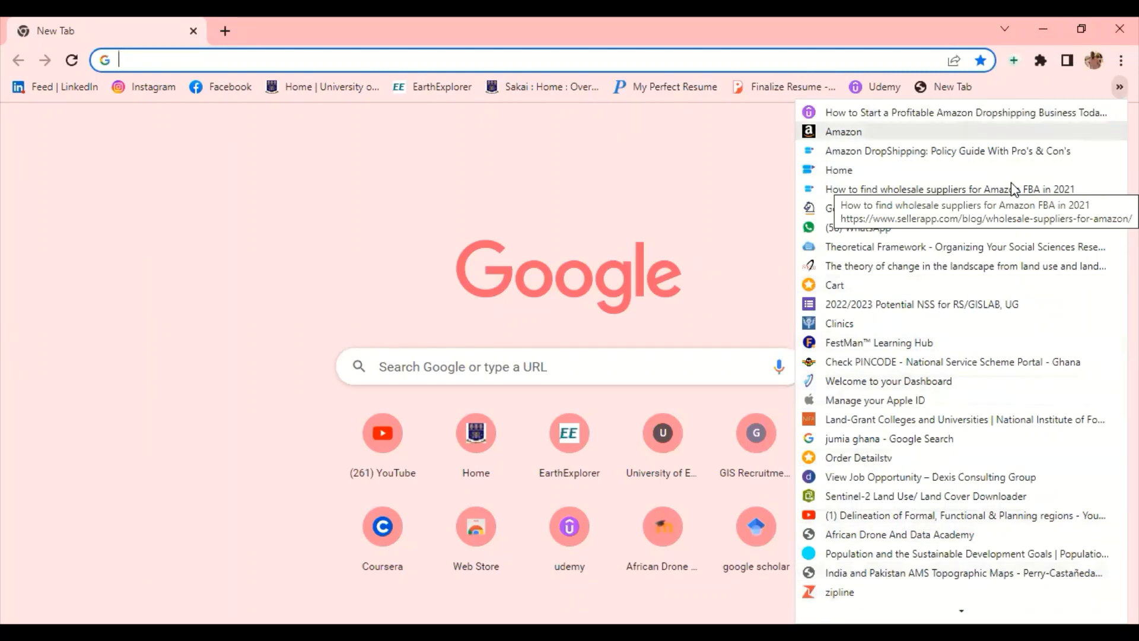
{"action": "scroll", "coordinate": [1013, 189], "scroll_direction": "down", "scroll_amount": 3}
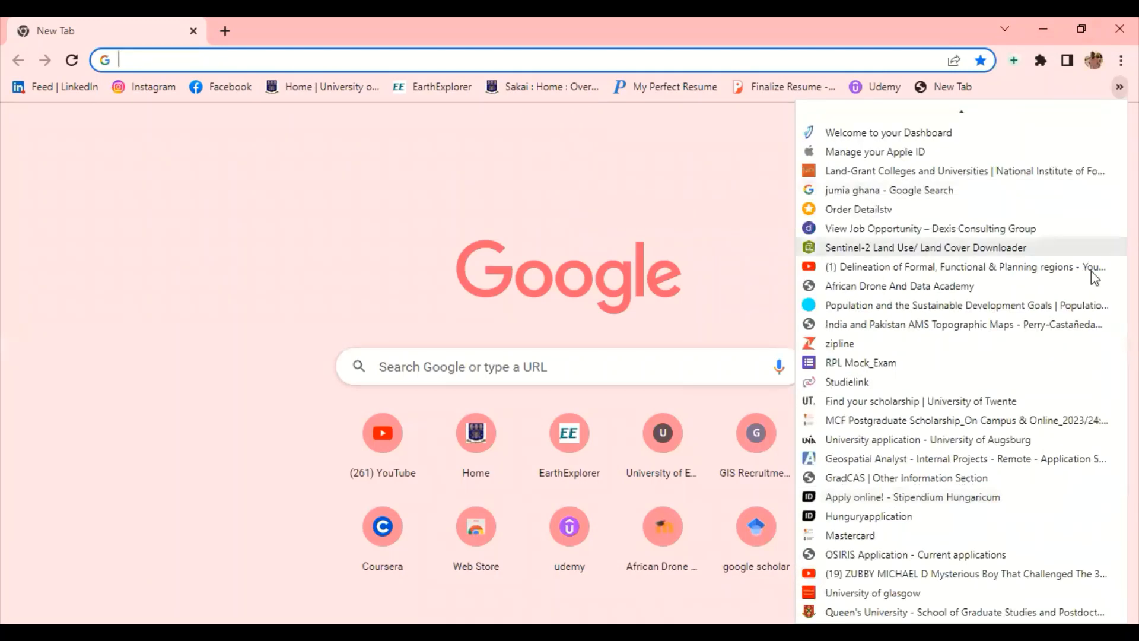
{"action": "key", "text": "Up"}
{"action": "key", "text": "Up"}
{"action": "key", "text": "Up"}
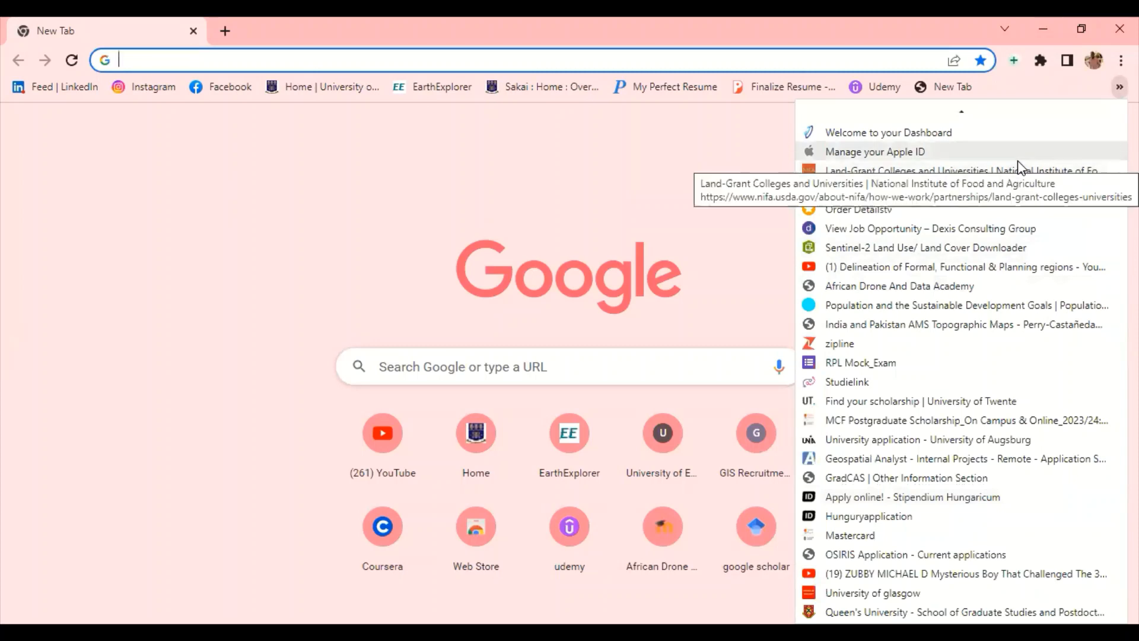
{"action": "key", "text": "Up"}
{"action": "key", "text": "Up"}
{"action": "key", "text": "Up"}
{"action": "key", "text": "Up"}
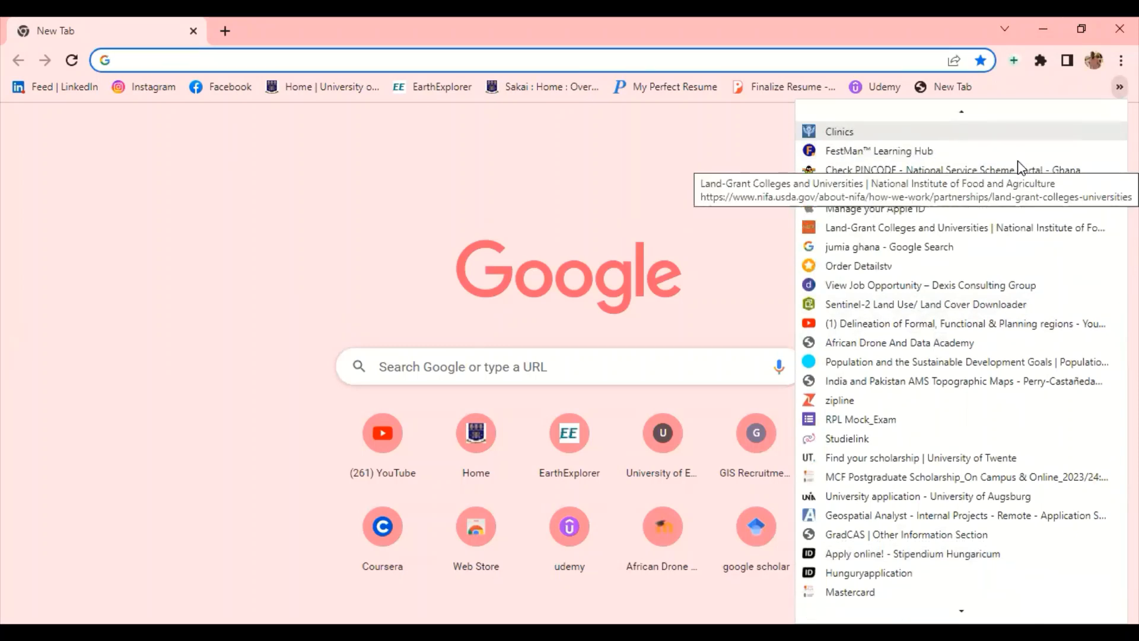
{"action": "key", "text": "Up"}
{"action": "key", "text": "Up"}
{"action": "key", "text": "Up"}
{"action": "key", "text": "Up"}
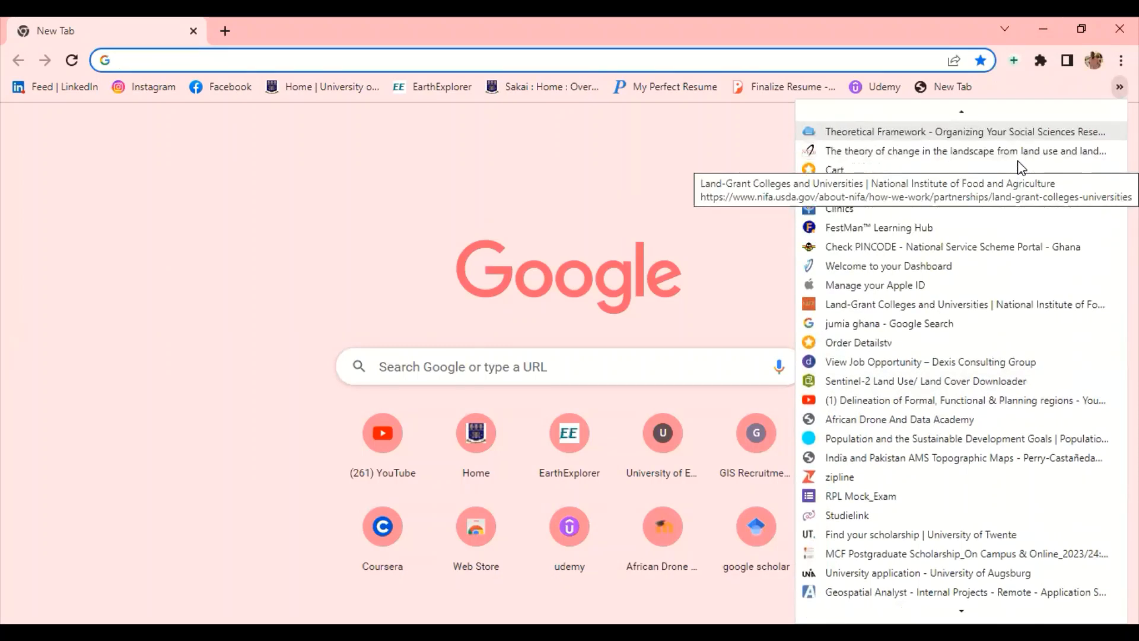
{"action": "key", "text": "Up"}
{"action": "key", "text": "Up"}
{"action": "key", "text": "Up"}
{"action": "key", "text": "Up"}
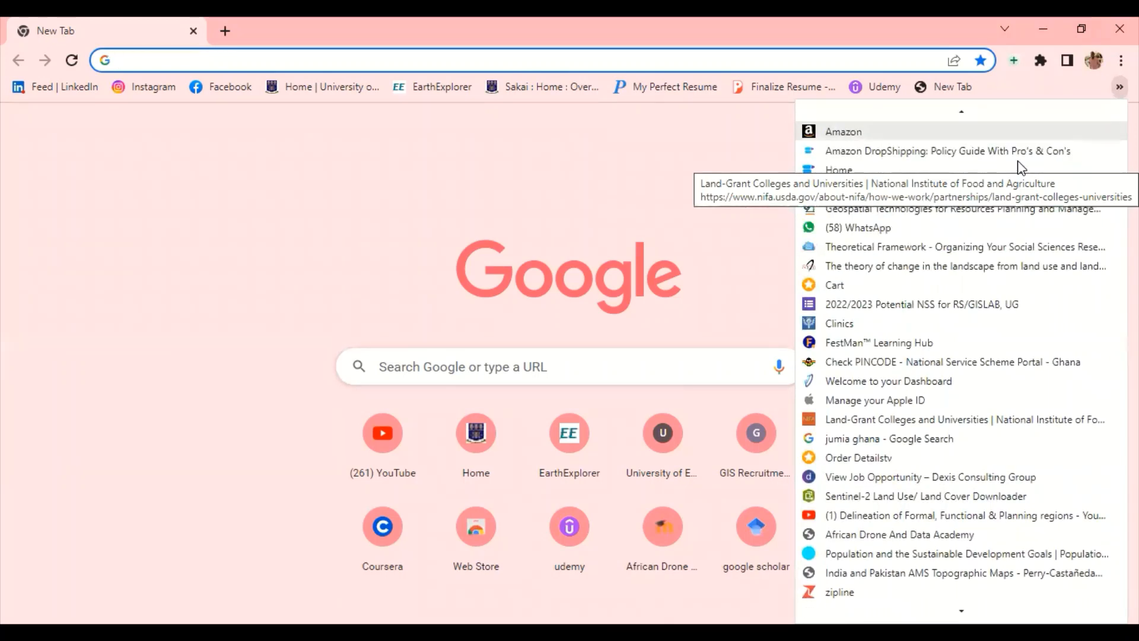
{"action": "key", "text": "Up"}
{"action": "key", "text": "Up"}
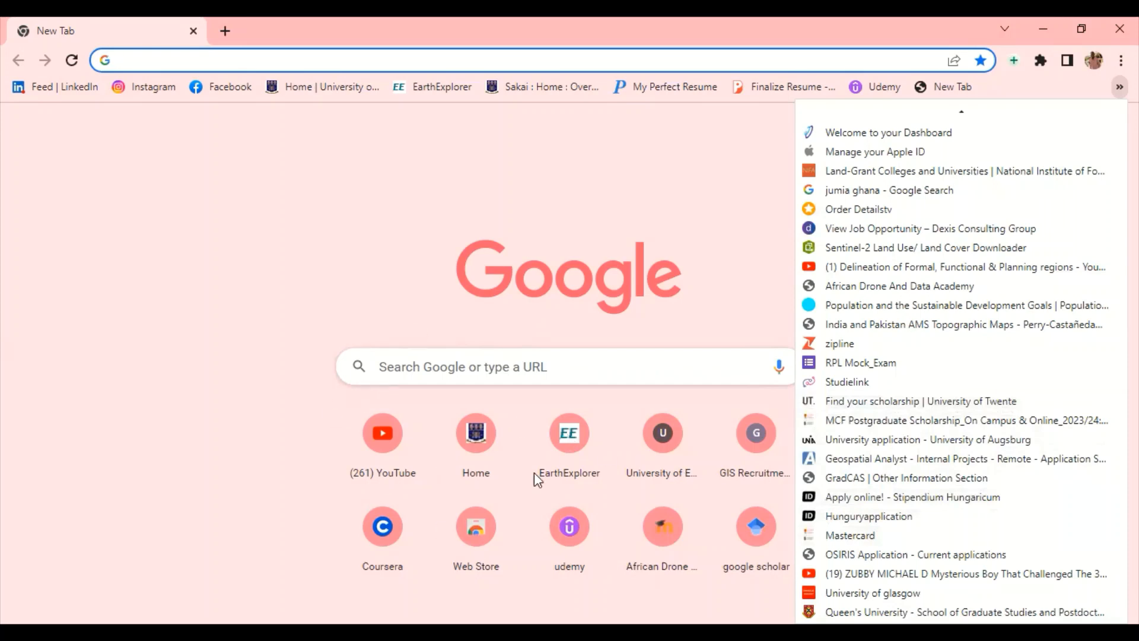
{"action": "left_click", "coordinate": [177, 56]}
{"action": "left_click", "coordinate": [177, 55]}
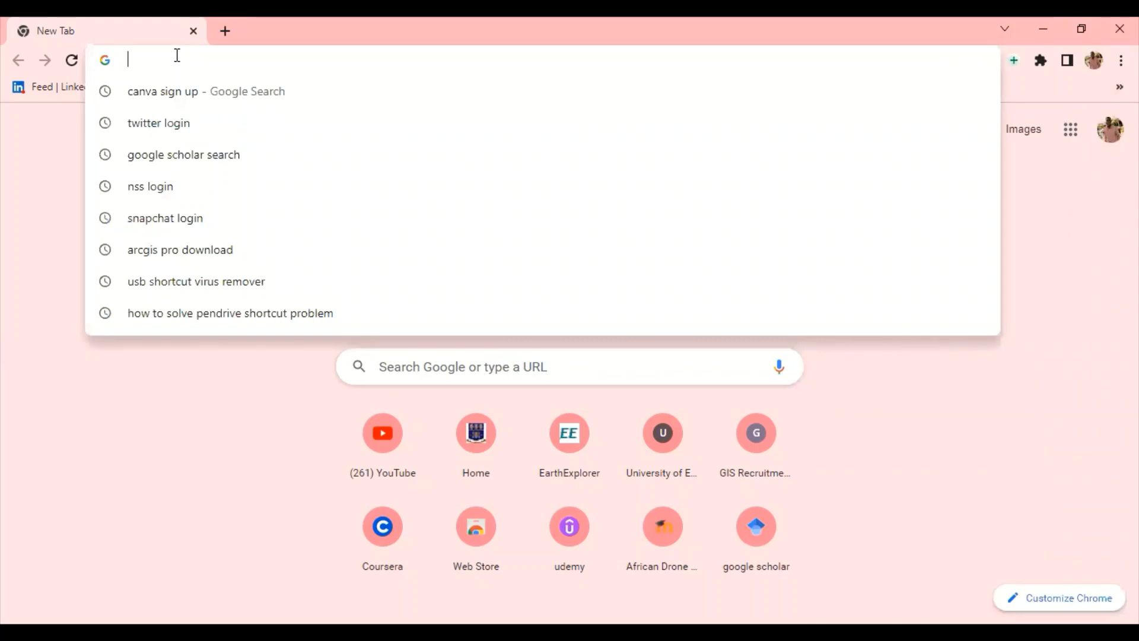
{"action": "type", "text": "ht"}
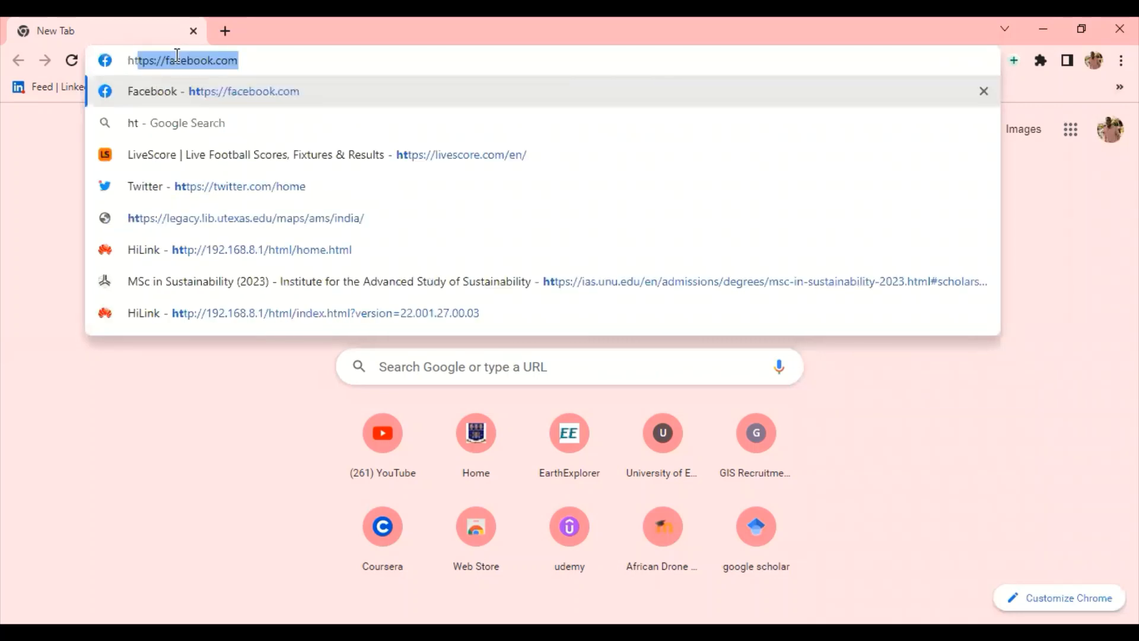
{"action": "type", "text": "tps"}
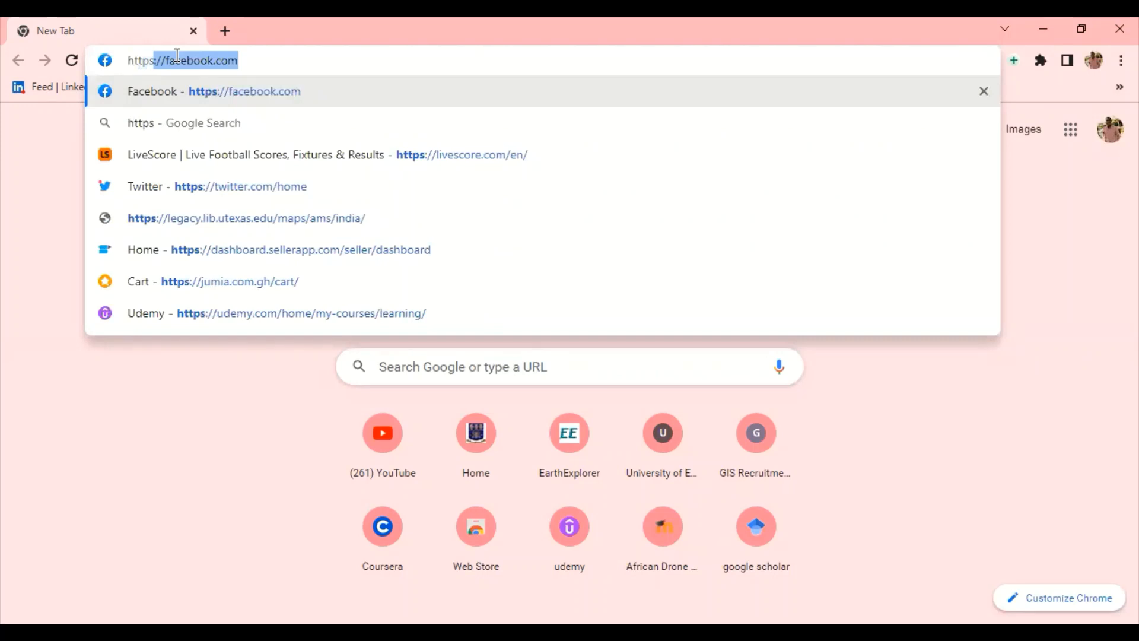
{"action": "type", "text": ":"}
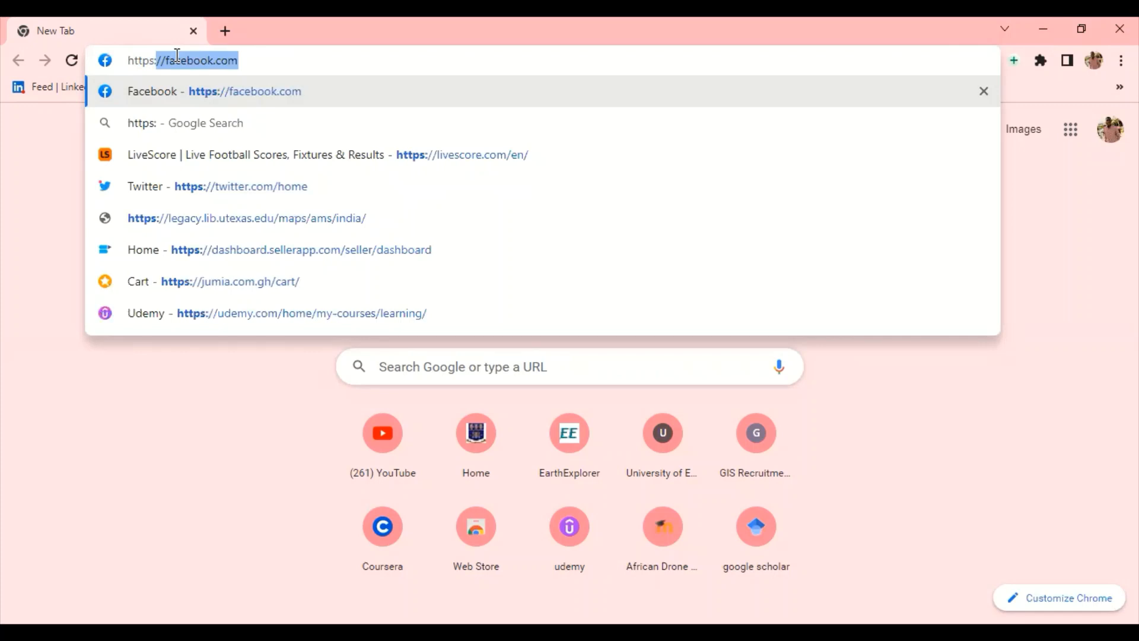
{"action": "type", "text": "//"}
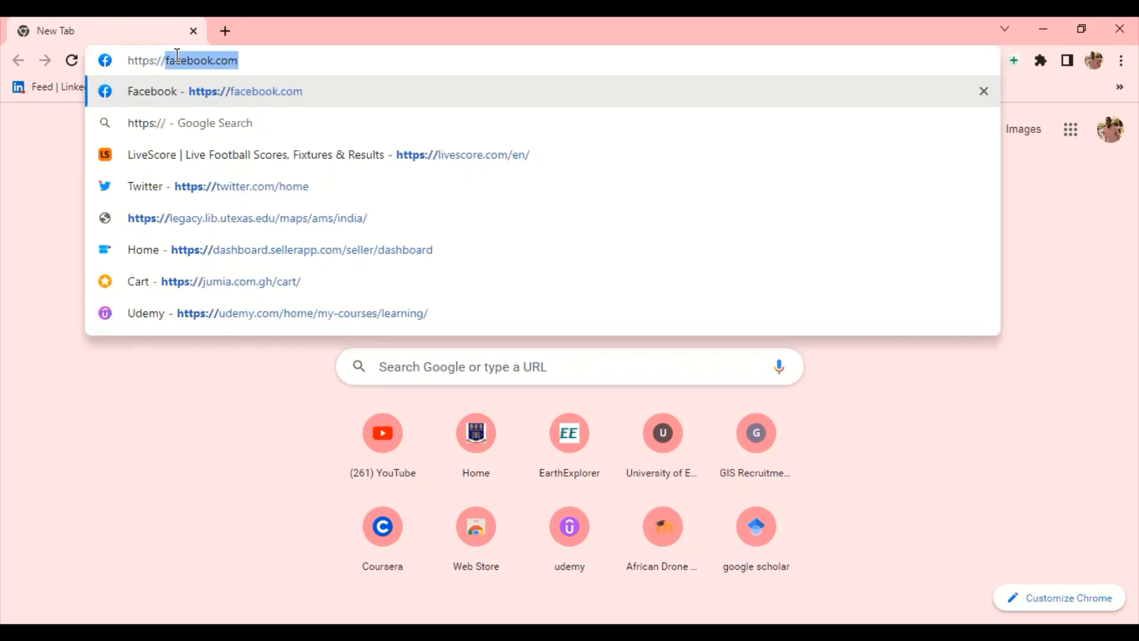
{"action": "type", "text": "legacy.lib.utexas"}
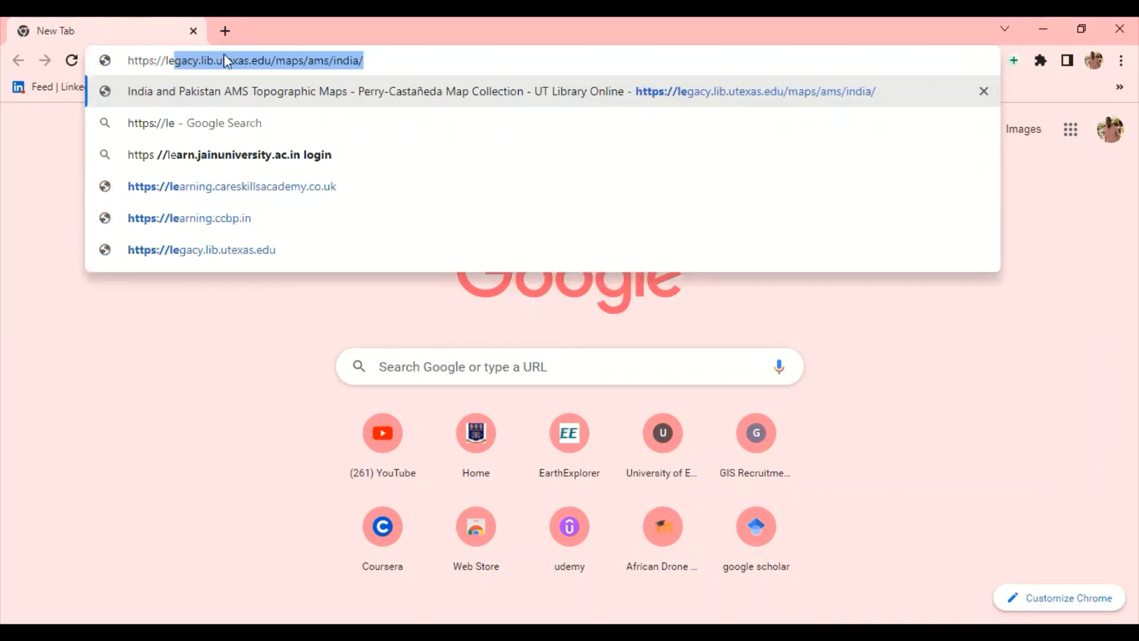
{"action": "key", "text": "Return"}
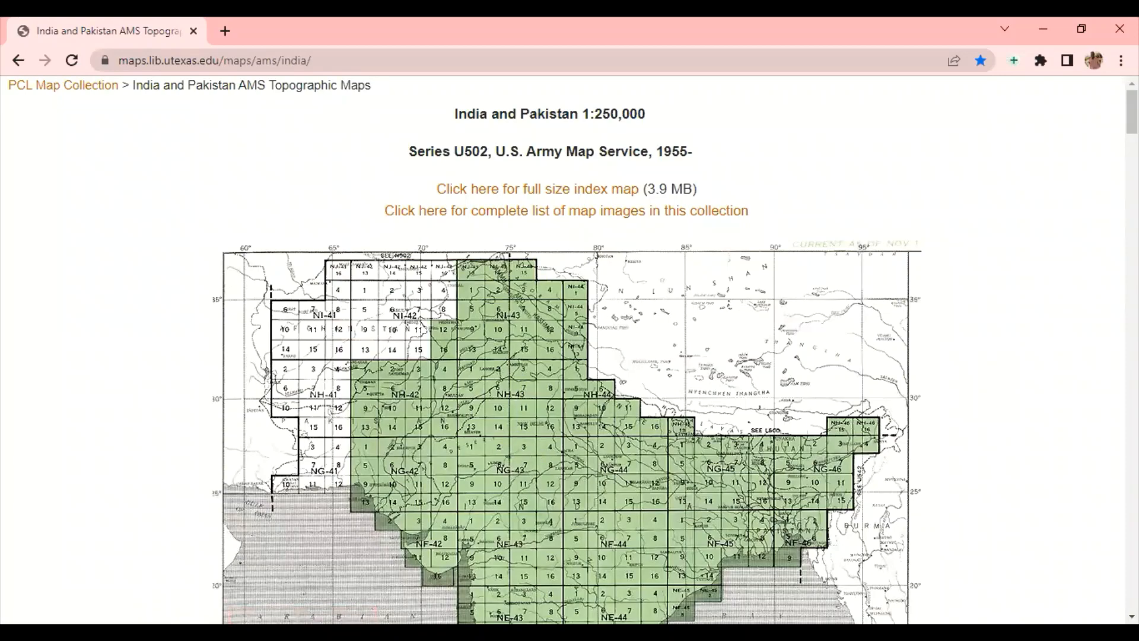
Open the scanned topographic sheet NG 43-11 (Kotah) from the India and Pakistan index map.
{"action": "scroll", "coordinate": [566, 350], "scroll_direction": "down", "scroll_amount": 4}
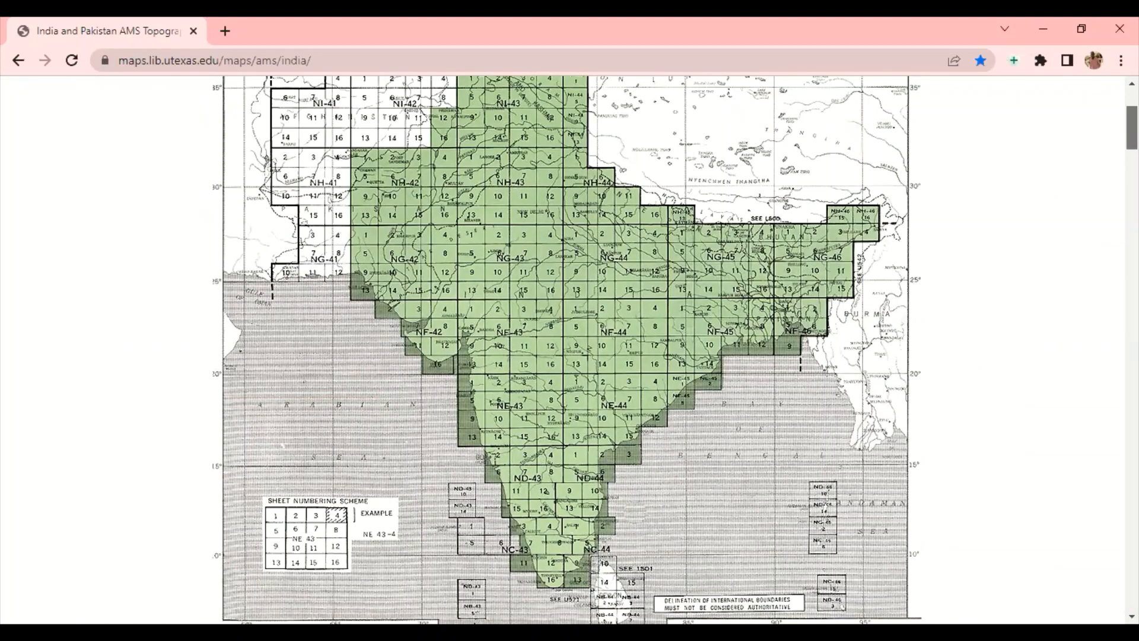
{"action": "scroll", "coordinate": [531, 209], "scroll_direction": "up", "scroll_amount": 2}
{"action": "scroll", "coordinate": [531, 209], "scroll_direction": "down", "scroll_amount": 1}
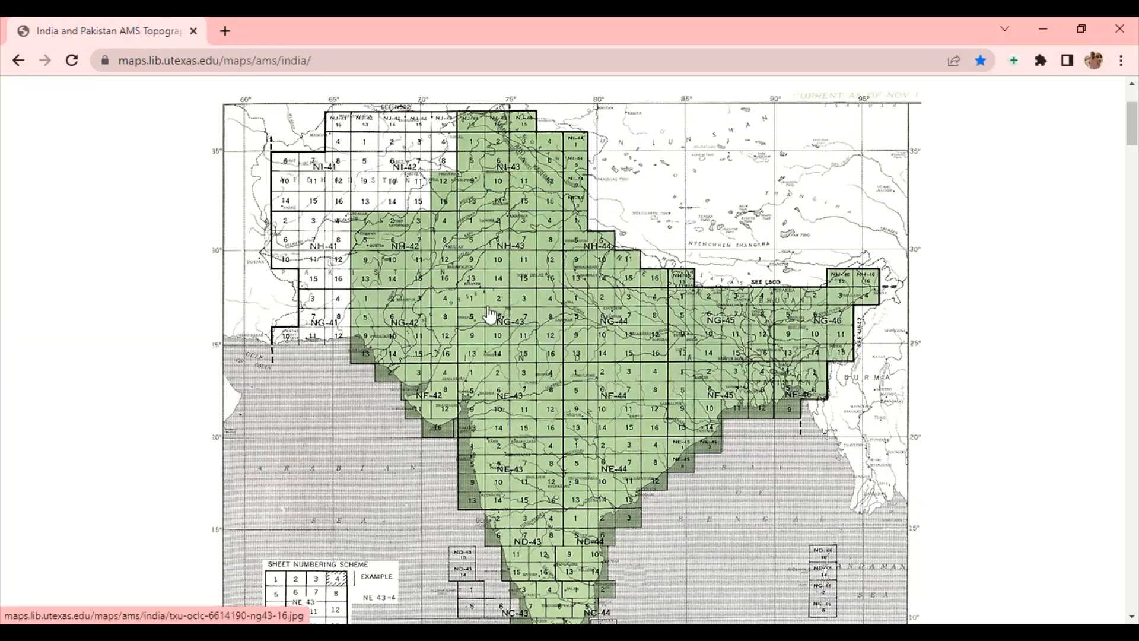
{"action": "left_click", "coordinate": [526, 339]}
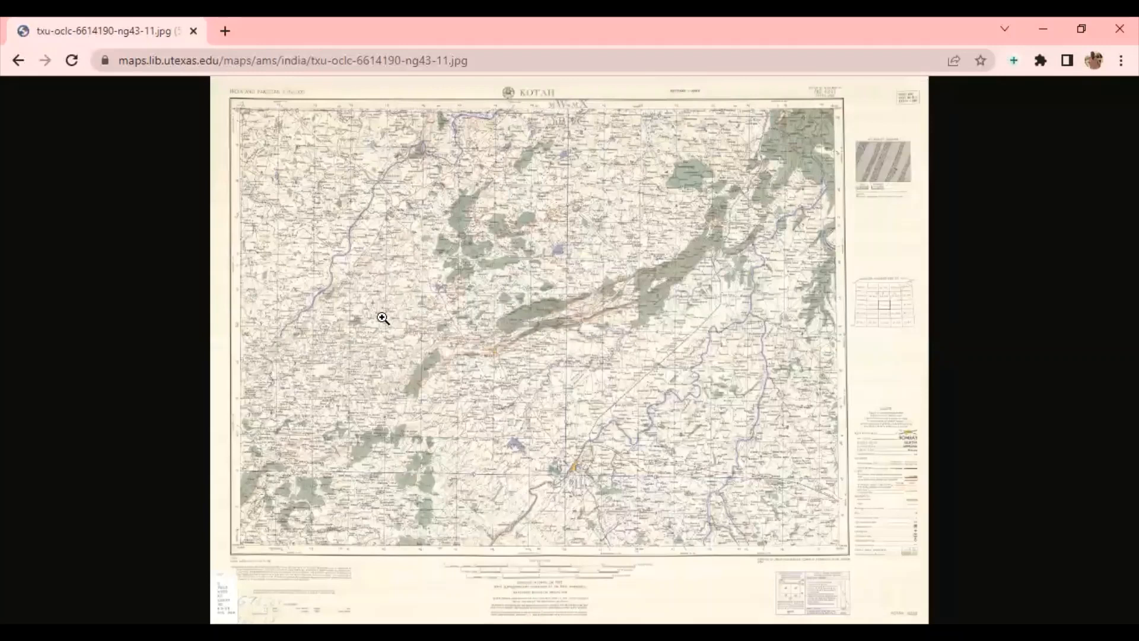
{"action": "right_click", "coordinate": [460, 192]}
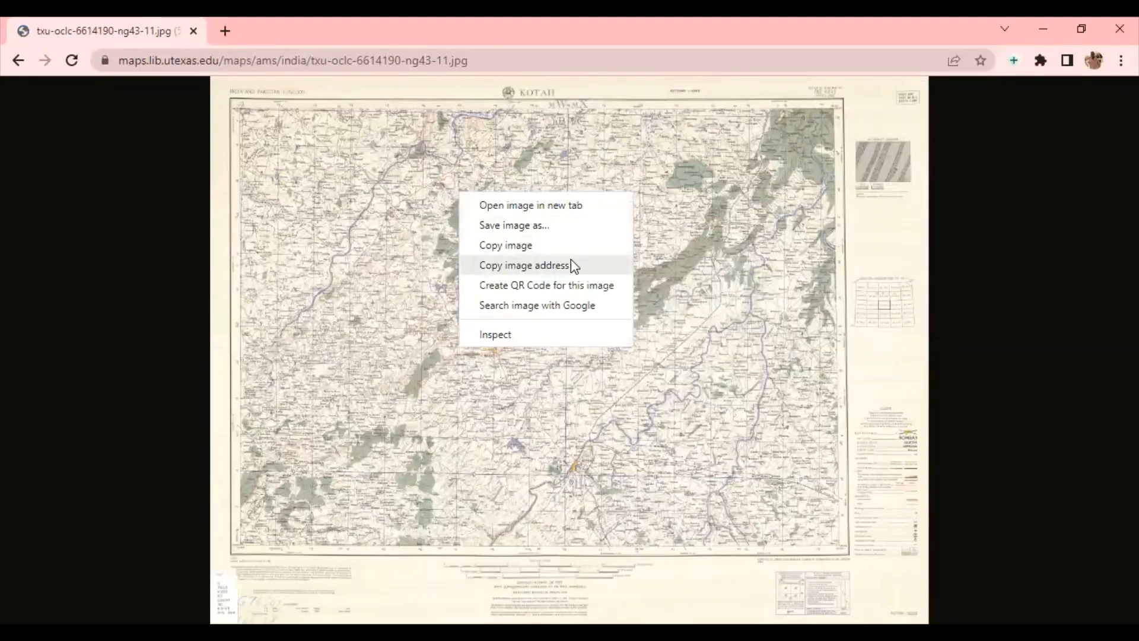
{"action": "left_click", "coordinate": [575, 228]}
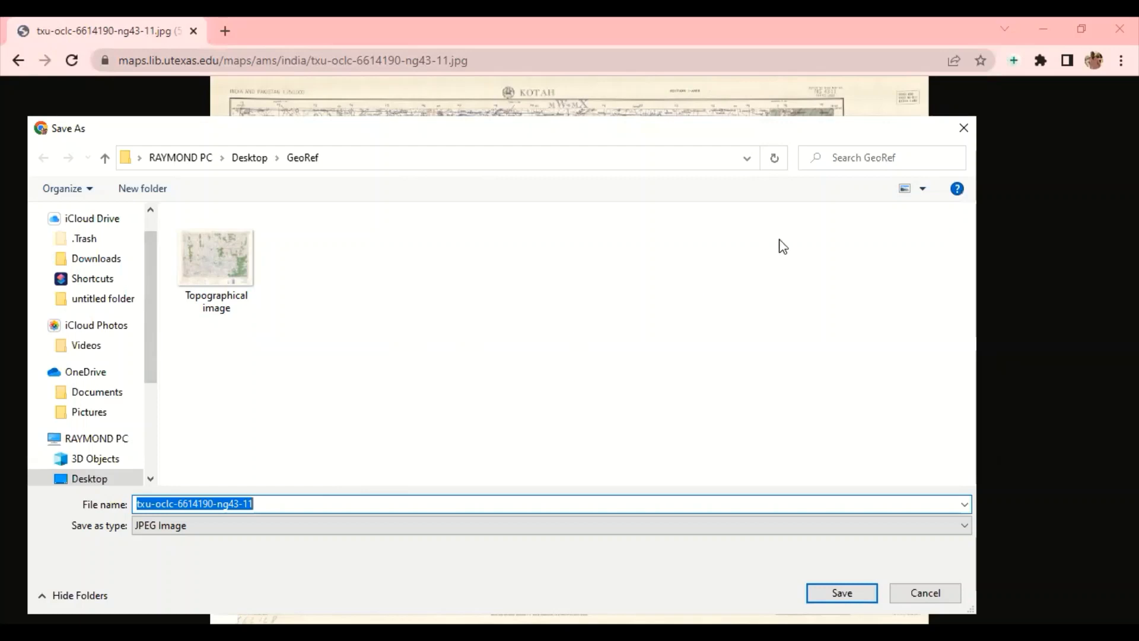
{"action": "left_click", "coordinate": [965, 137]}
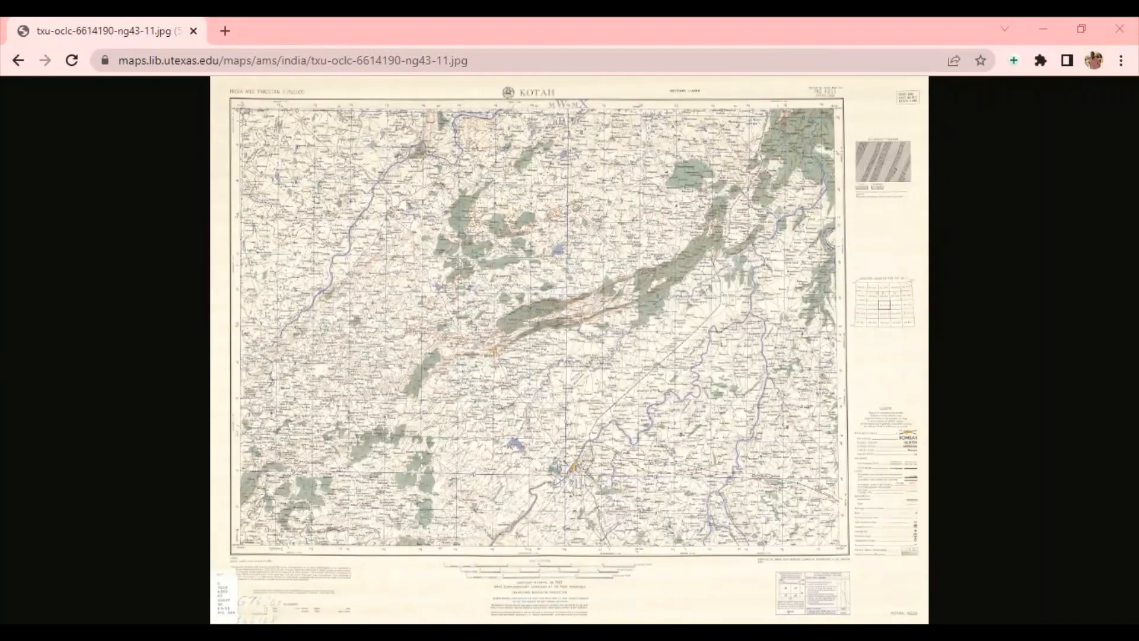
Switch to QGIS and search all available plugins for "geore" to check for a georeferencing plugin.
{"action": "key", "text": "alt+Tab"}
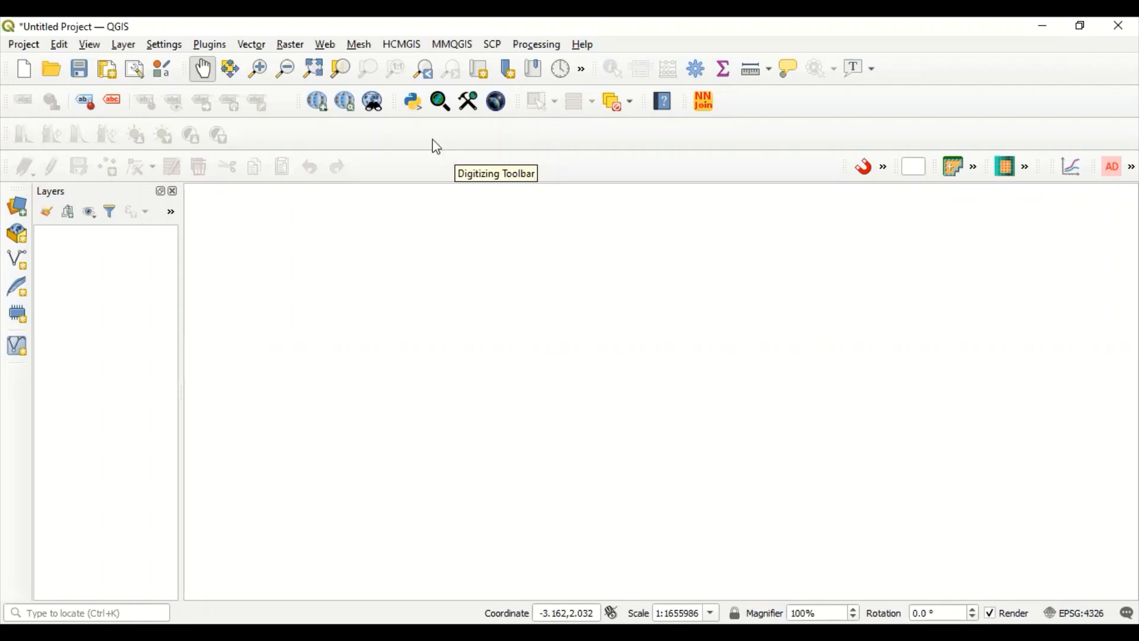
{"action": "left_click", "coordinate": [208, 40]}
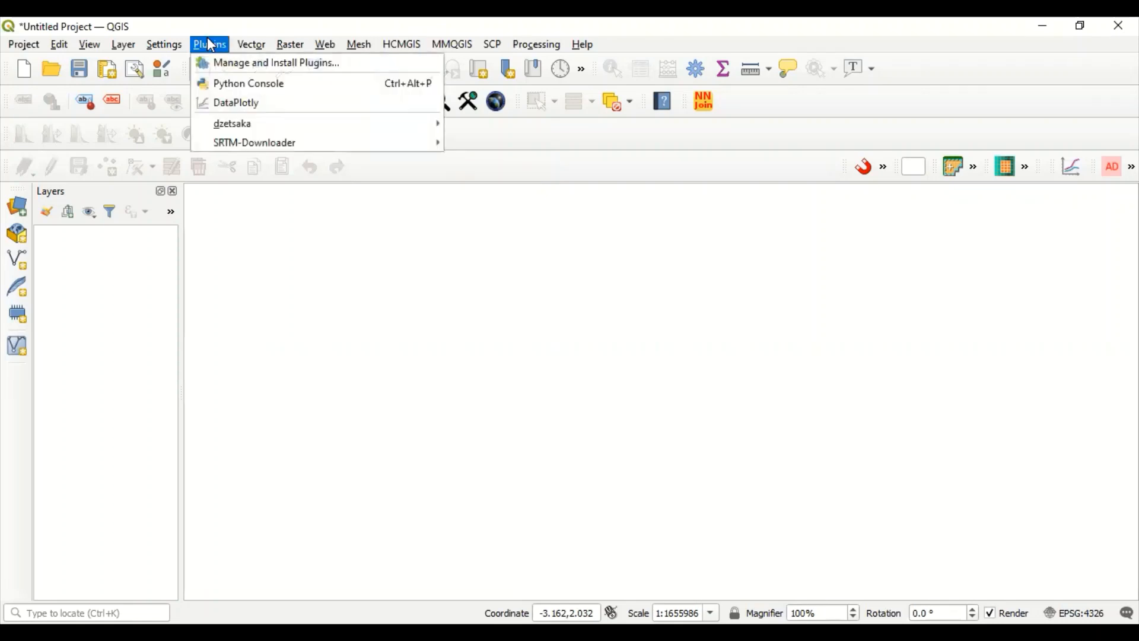
{"action": "left_click", "coordinate": [237, 64]}
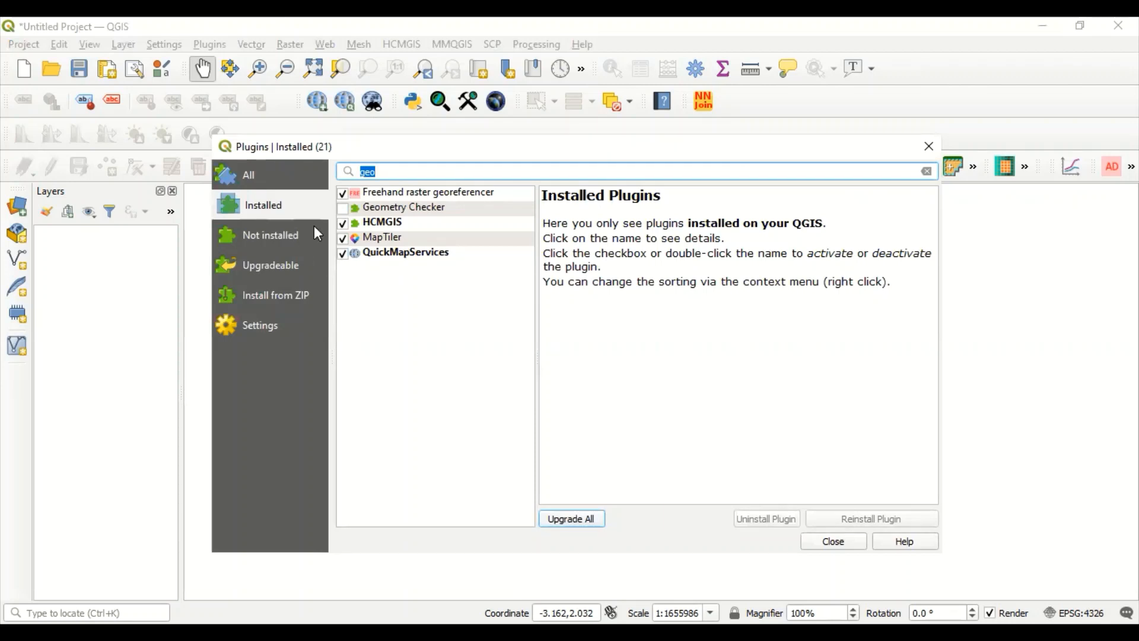
{"action": "left_click", "coordinate": [252, 180]}
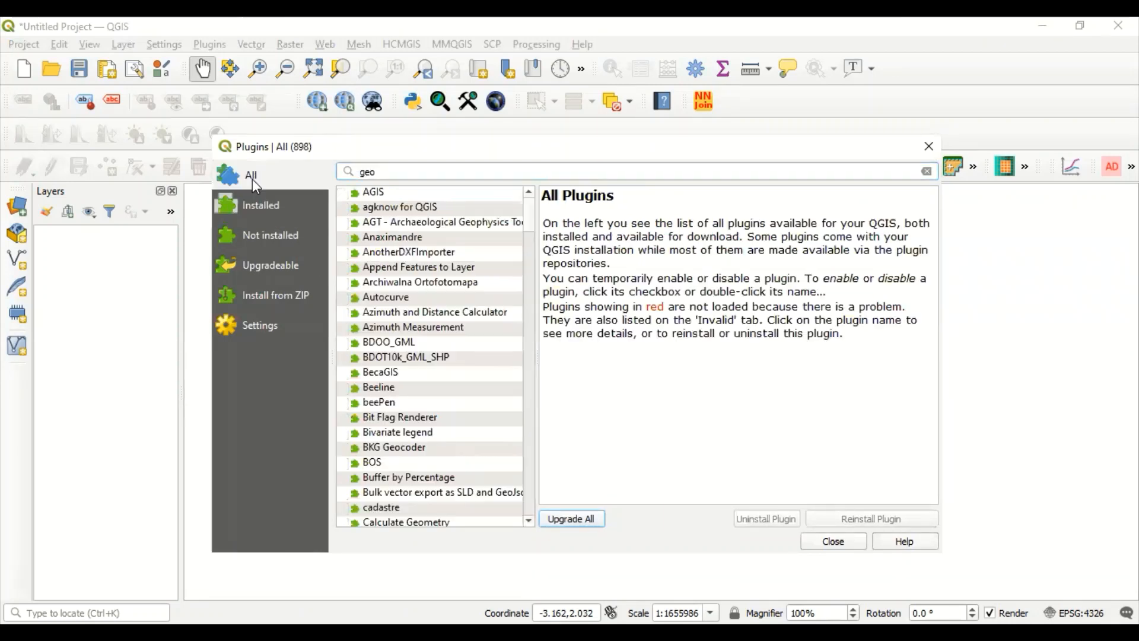
{"action": "left_click", "coordinate": [406, 173]}
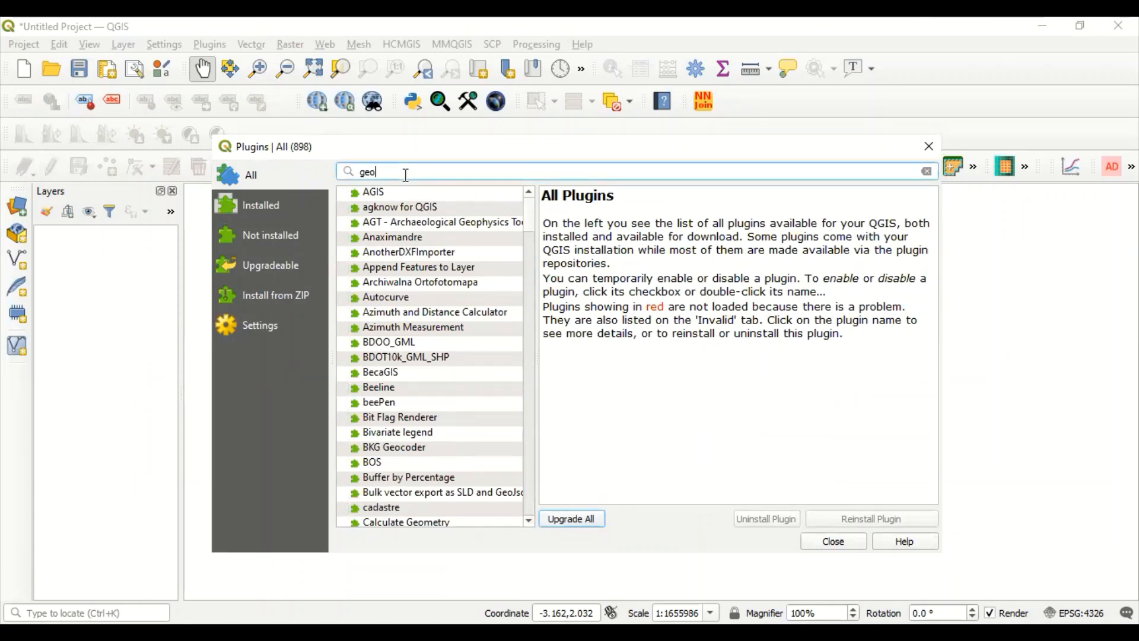
{"action": "type", "text": "re"}
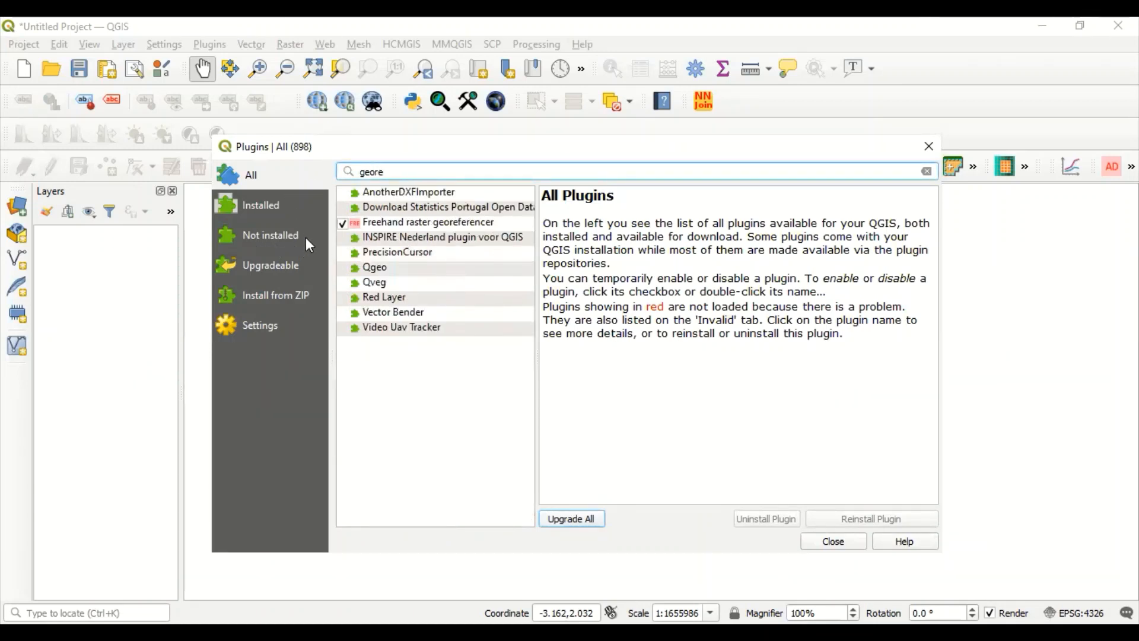
{"action": "left_click", "coordinate": [350, 240]}
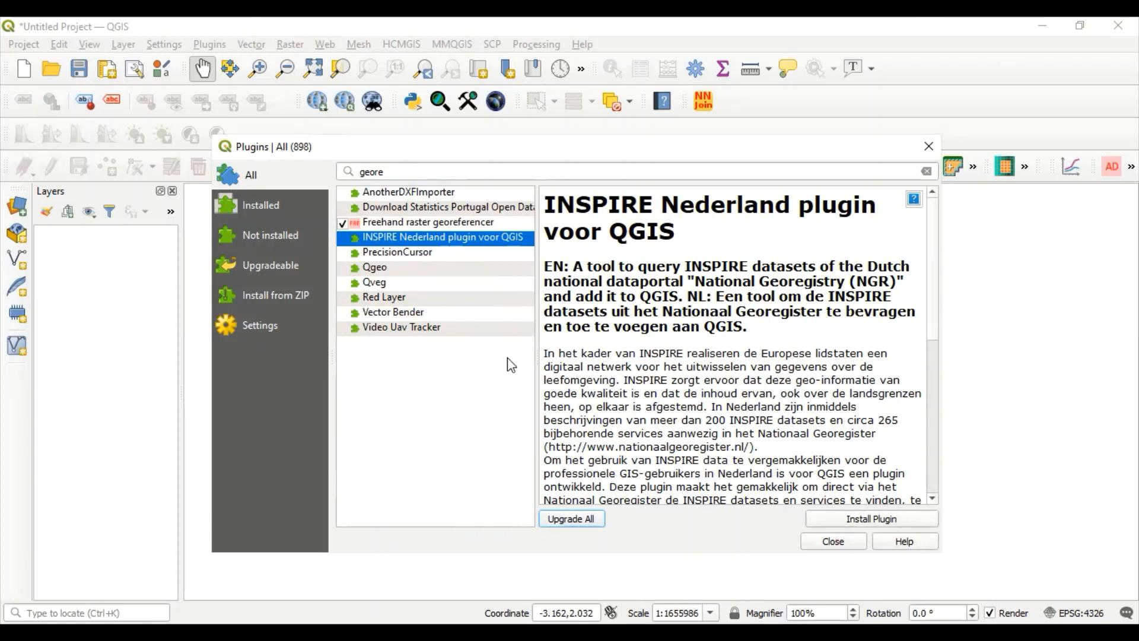
{"action": "left_click", "coordinate": [928, 146]}
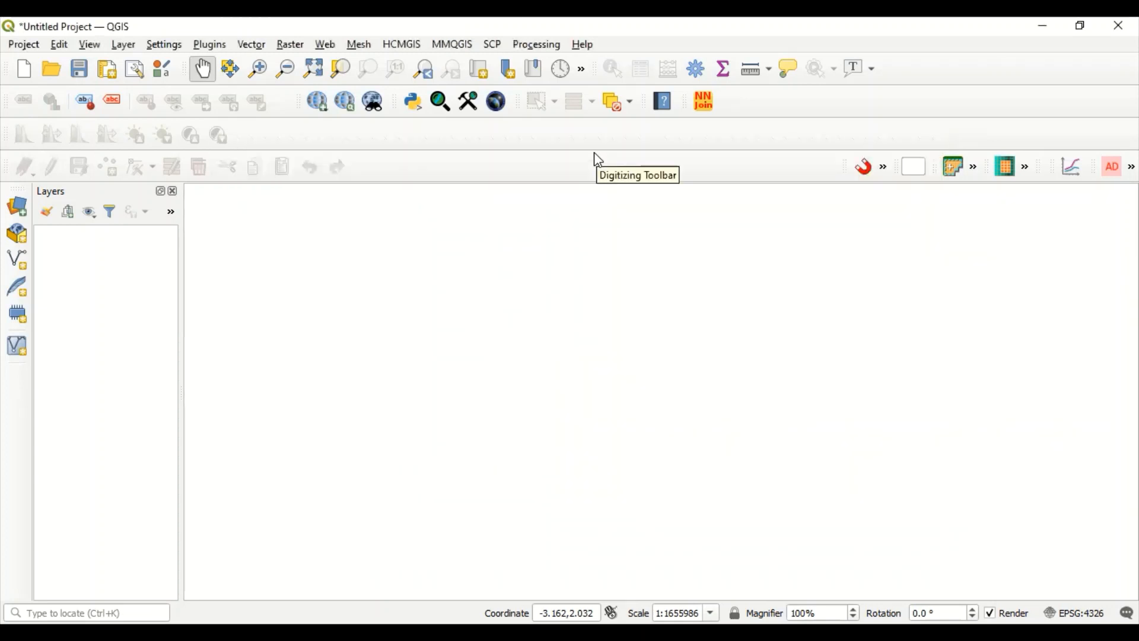
Open the Georeferencer and bring up its file chooser for loading a raster.
{"action": "left_click", "coordinate": [285, 48]}
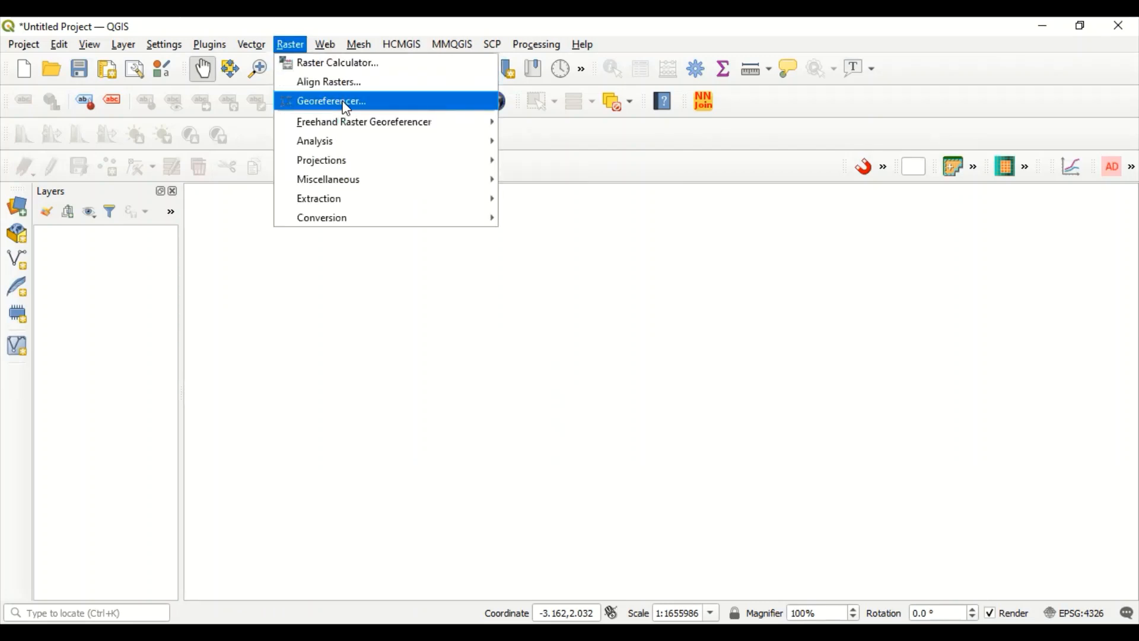
{"action": "left_click", "coordinate": [347, 106]}
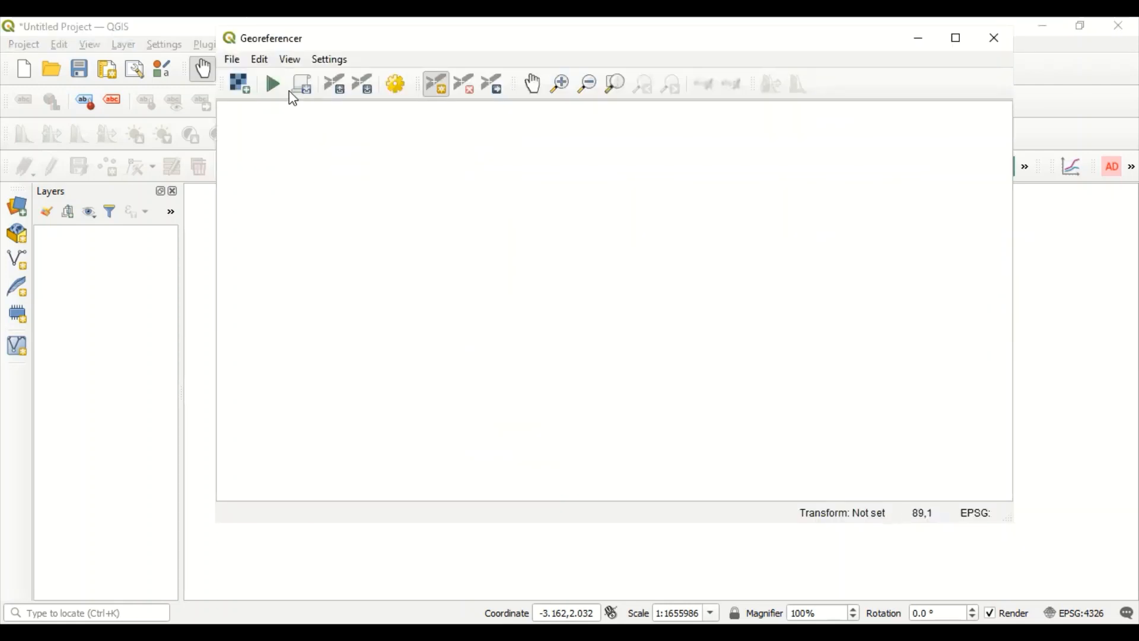
{"action": "left_click", "coordinate": [233, 60]}
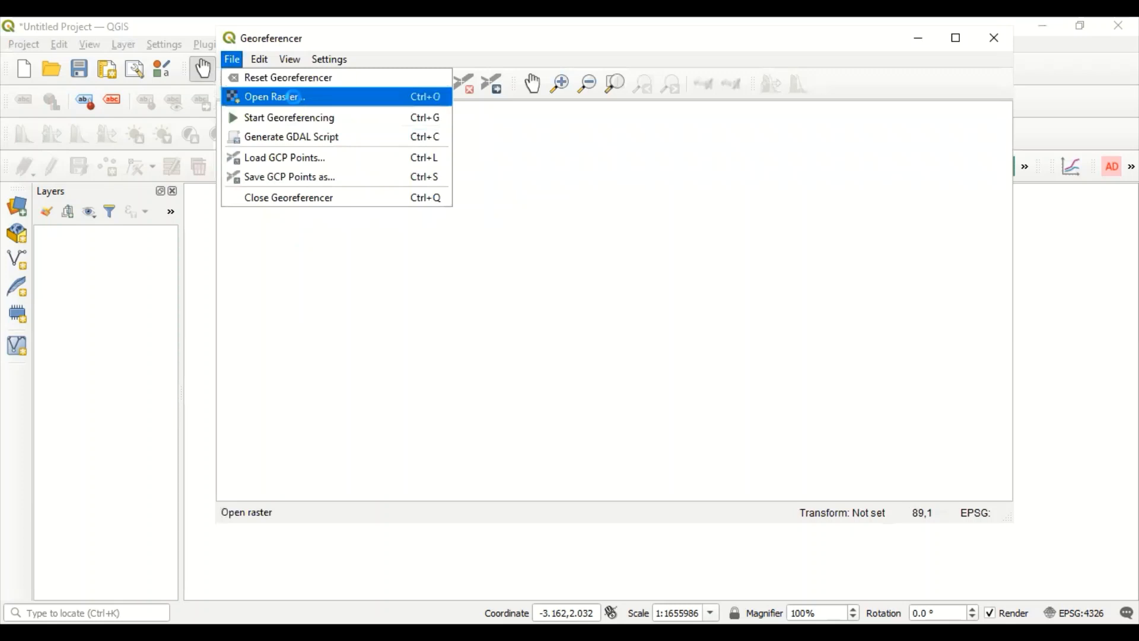
{"action": "left_click", "coordinate": [299, 104]}
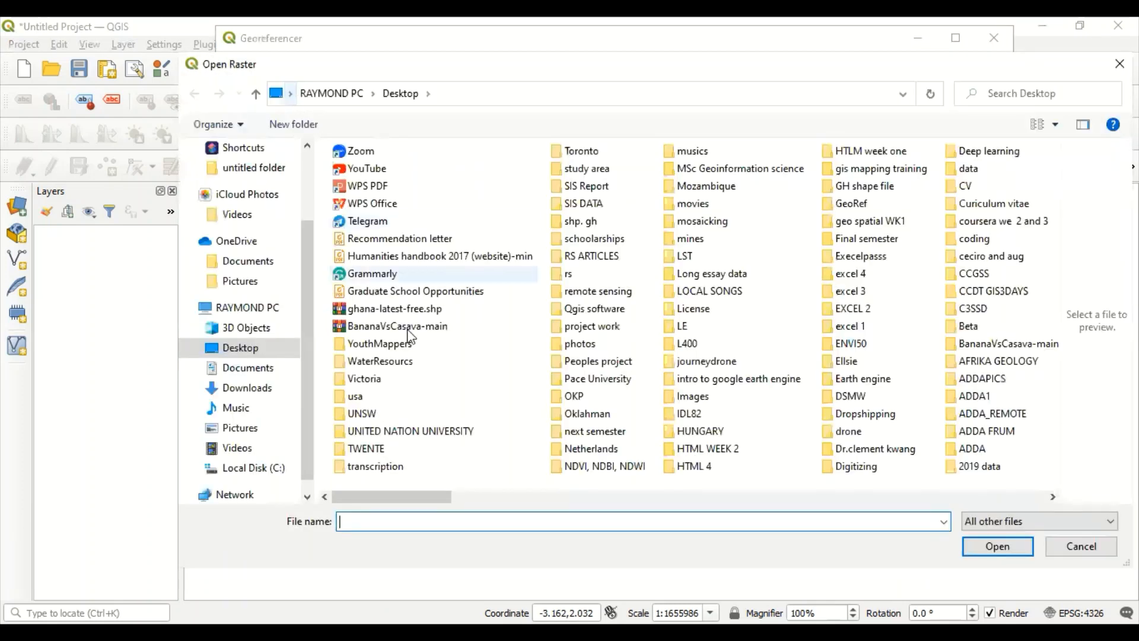
{"action": "left_click_drag", "start_coordinate": [398, 500], "coordinate": [447, 515]}
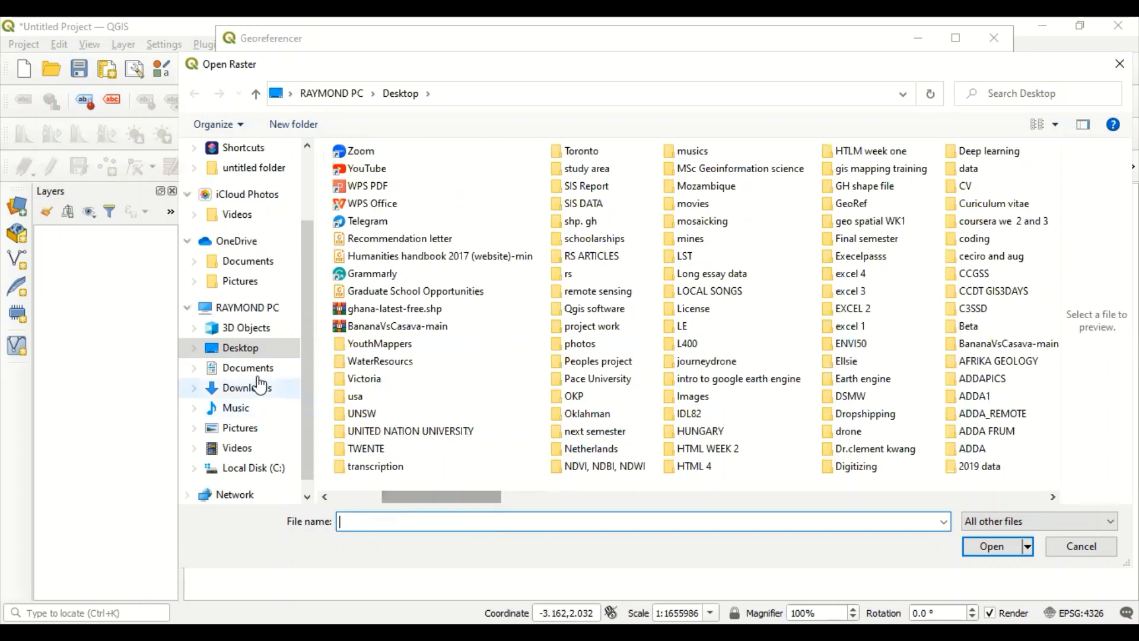
{"action": "left_click", "coordinate": [238, 354]}
{"action": "left_click_drag", "start_coordinate": [309, 233], "coordinate": [304, 421]}
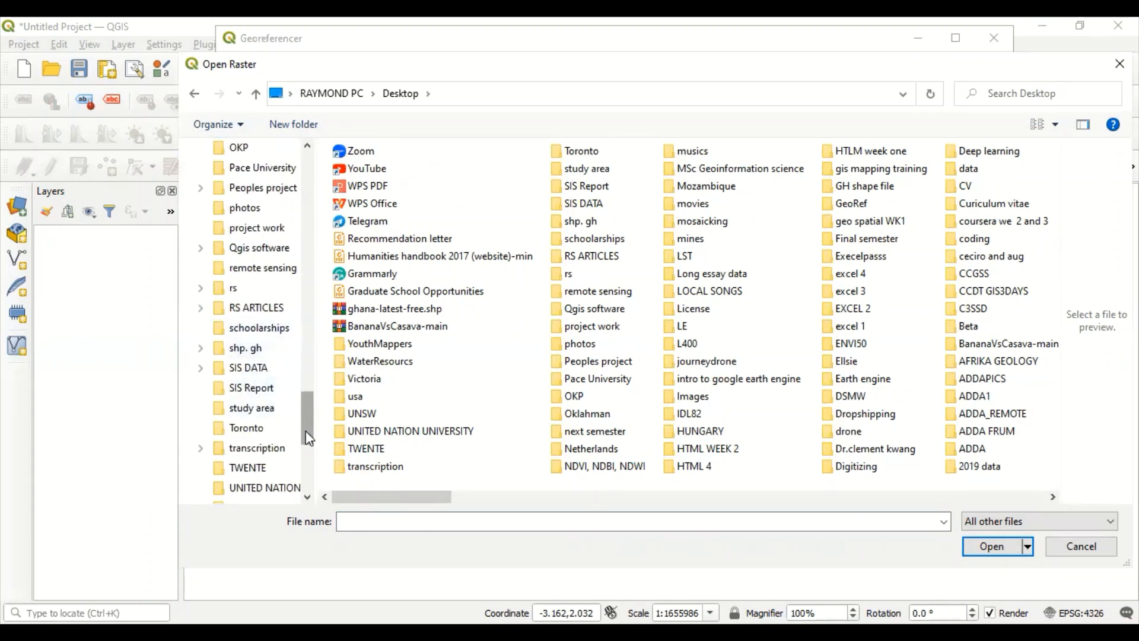
{"action": "left_click_drag", "start_coordinate": [305, 428], "coordinate": [320, 453]}
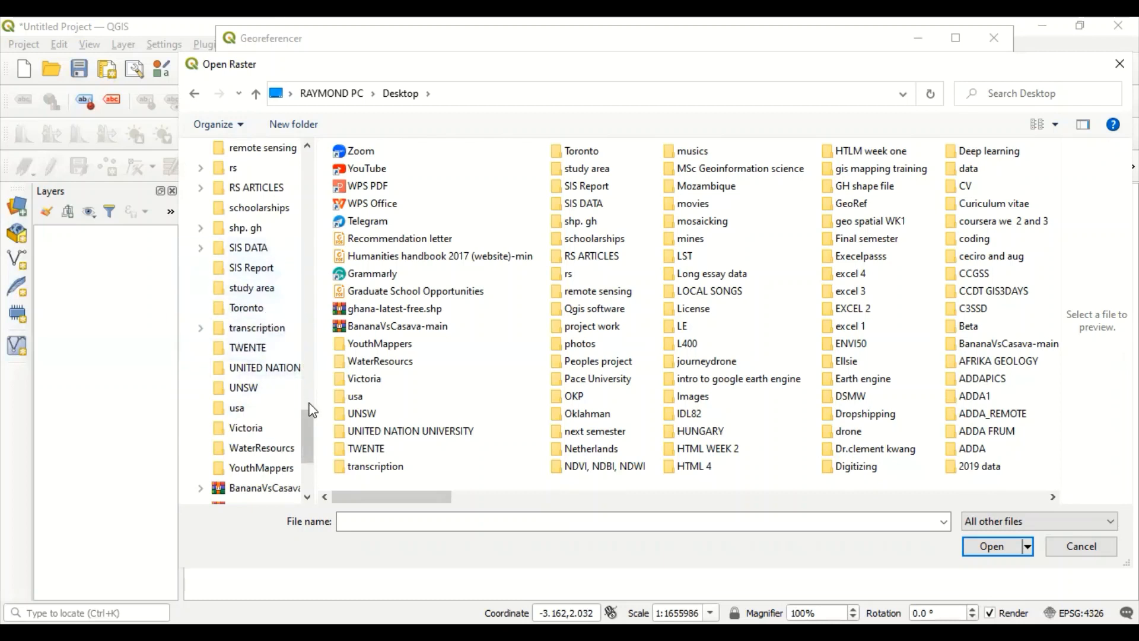
{"action": "left_click", "coordinate": [256, 390]}
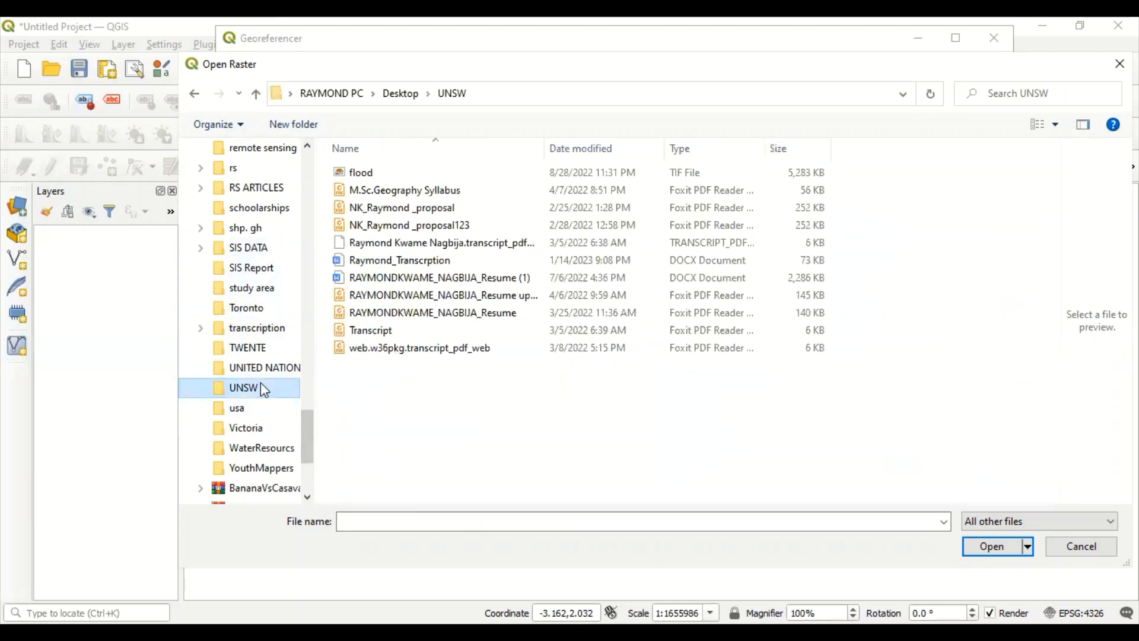
{"action": "scroll", "coordinate": [304, 149], "scroll_direction": "up", "scroll_amount": 2}
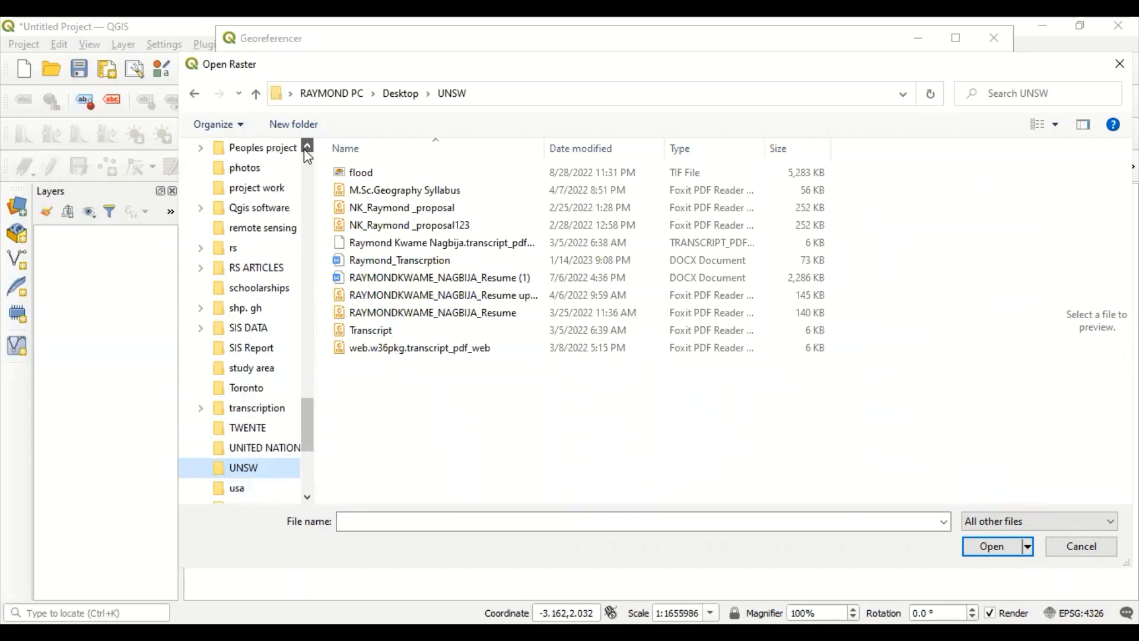
{"action": "left_click_drag", "start_coordinate": [308, 405], "coordinate": [315, 437]}
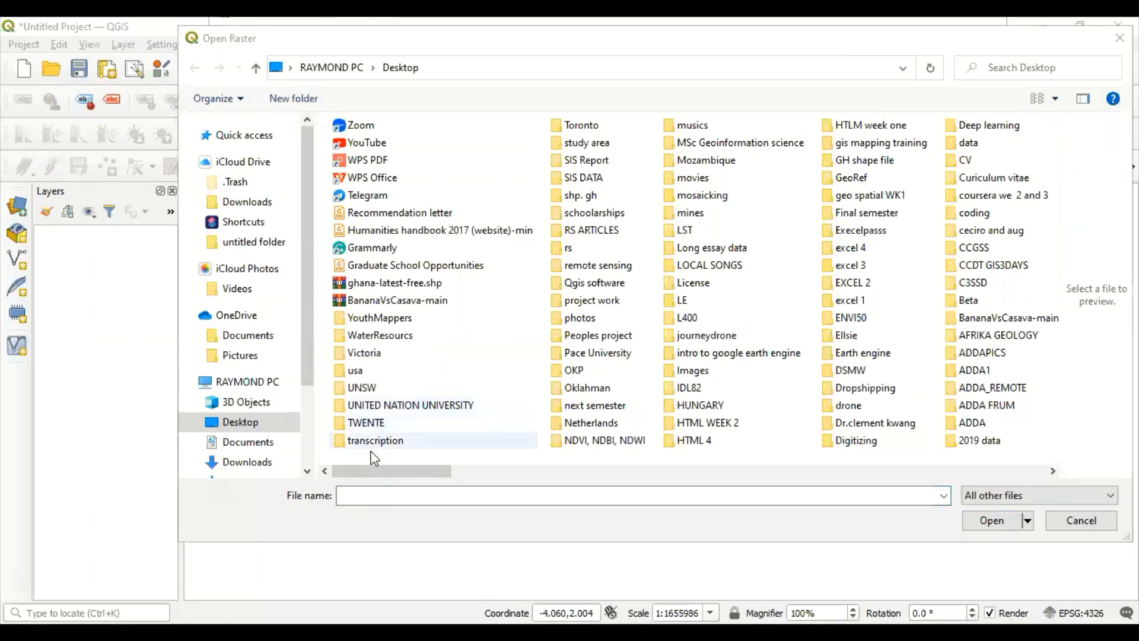
Load the Topographical image raster from the Desktop's GeoRef folder into the Georeferencer.
{"action": "left_click", "coordinate": [256, 424]}
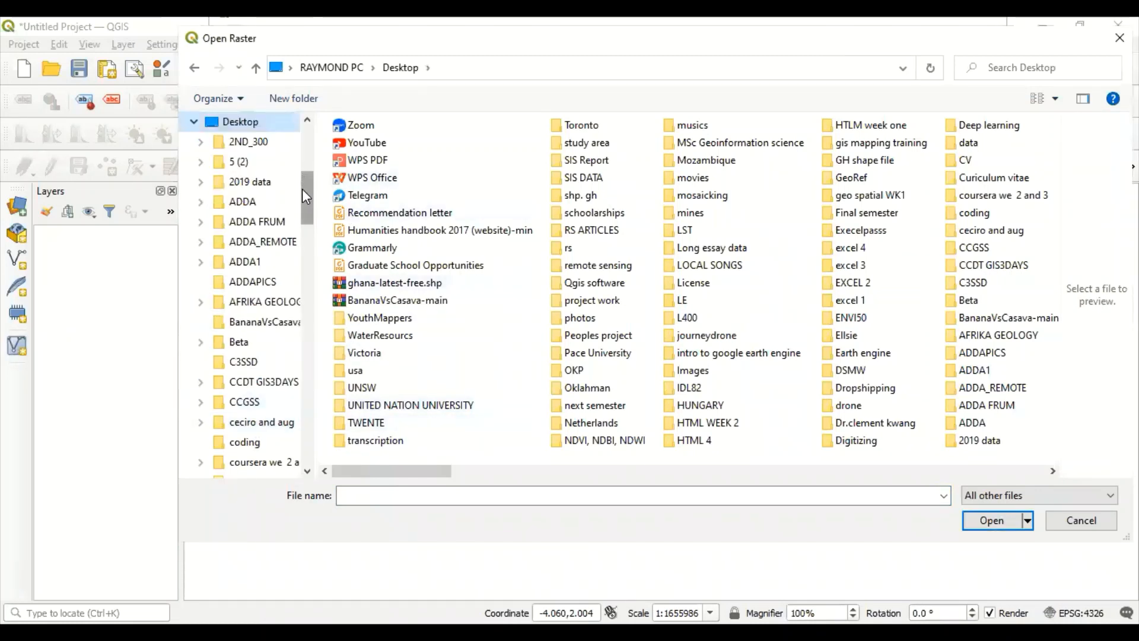
{"action": "scroll", "coordinate": [305, 192], "scroll_direction": "down", "scroll_amount": 4}
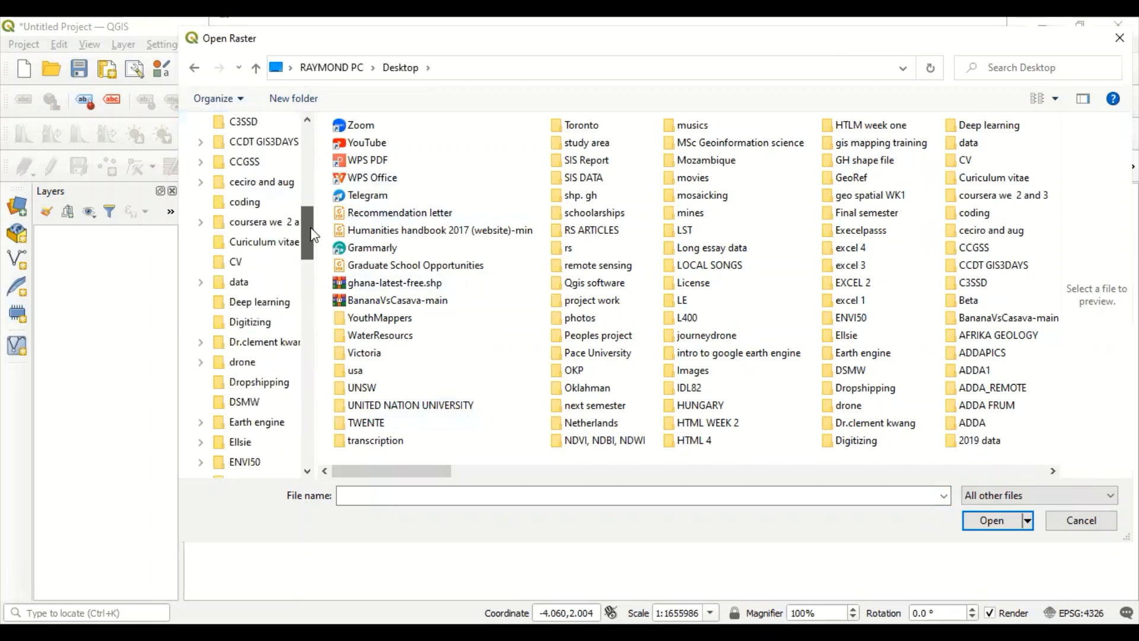
{"action": "scroll", "coordinate": [314, 249], "scroll_direction": "down", "scroll_amount": 5}
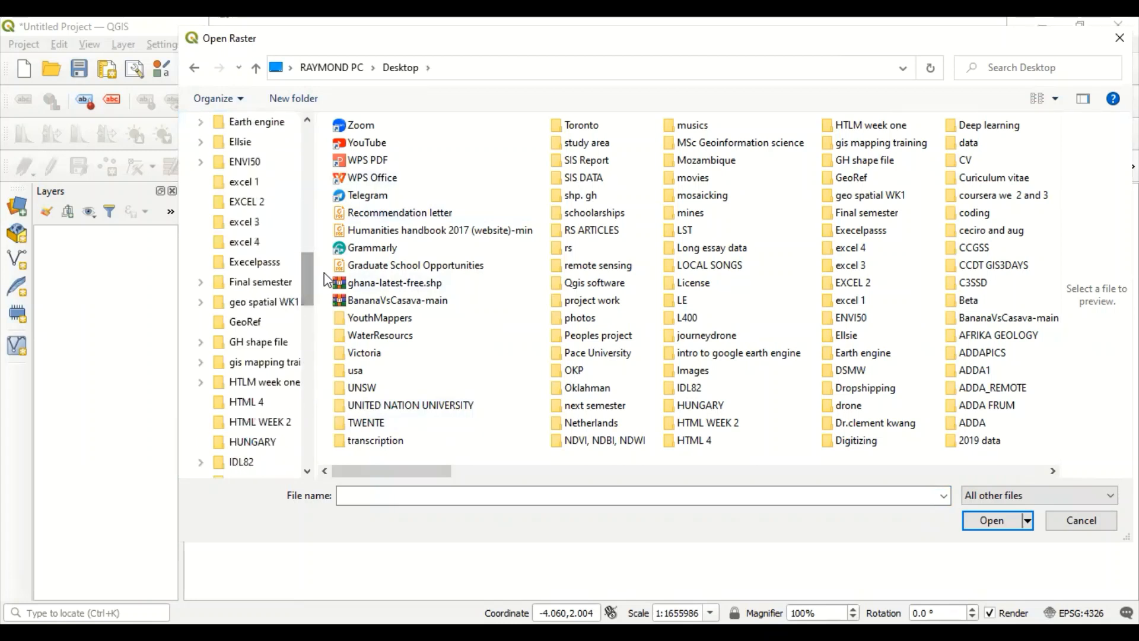
{"action": "left_click", "coordinate": [256, 324]}
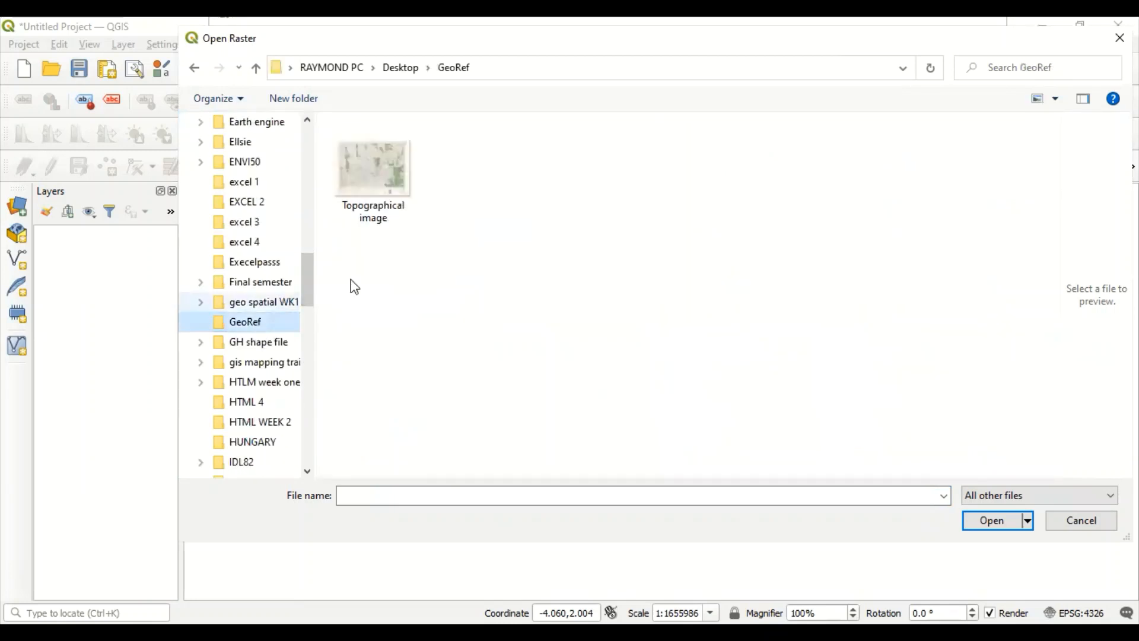
{"action": "left_click", "coordinate": [399, 194]}
{"action": "double_click", "coordinate": [399, 194]}
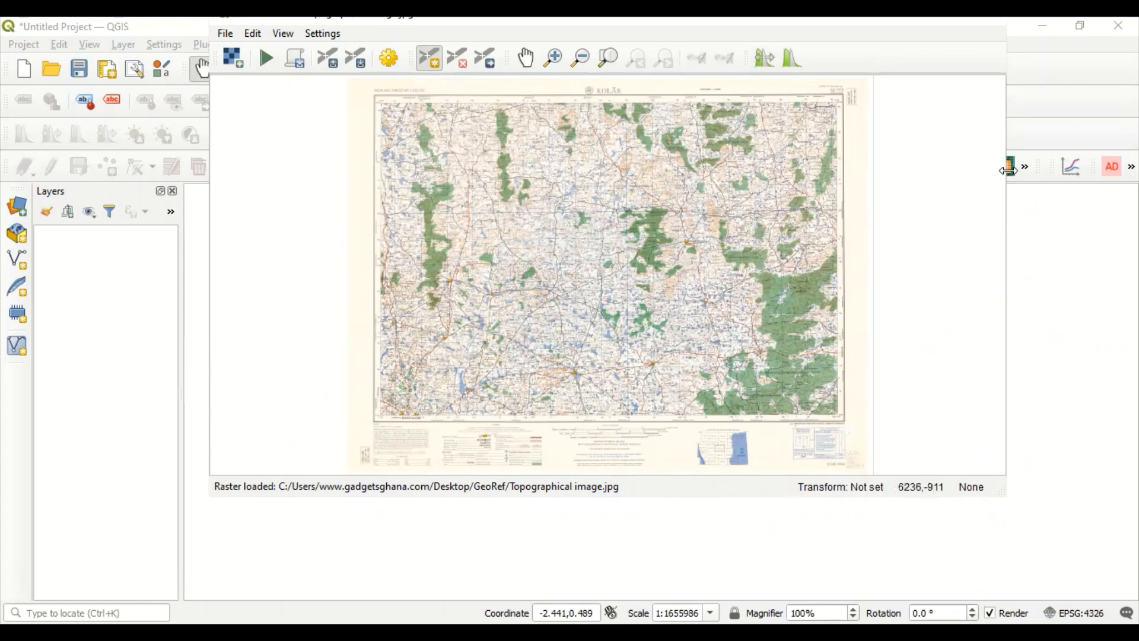
Enlarge the Georeferencer window in width and height to give the loaded map more room.
{"action": "left_click_drag", "start_coordinate": [1008, 170], "coordinate": [1109, 170]}
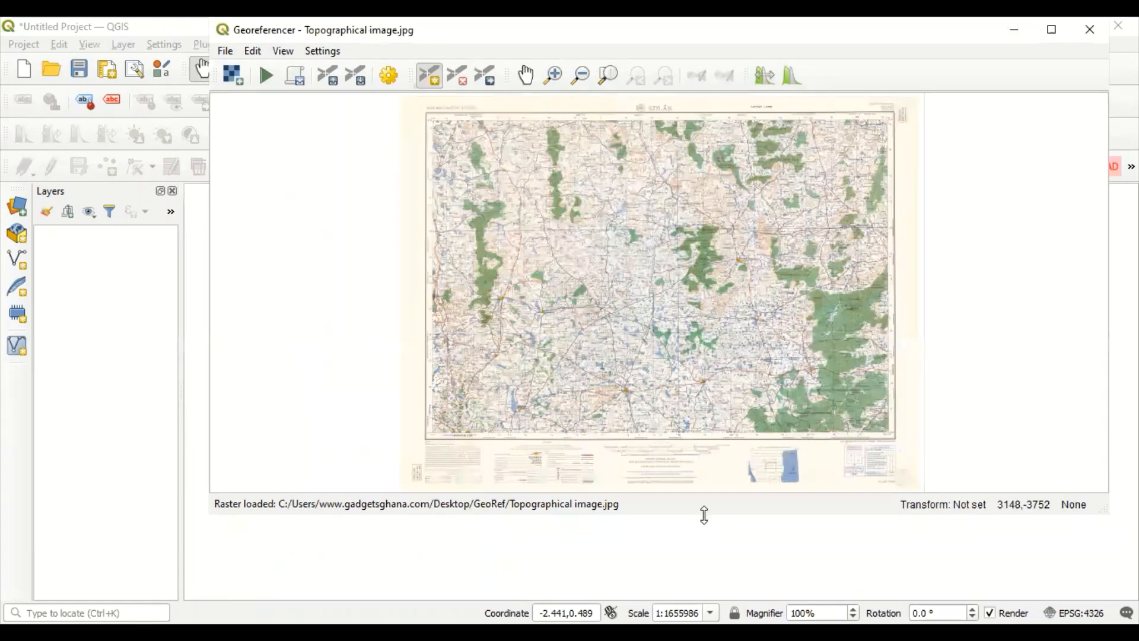
{"action": "left_click_drag", "start_coordinate": [704, 515], "coordinate": [705, 621]}
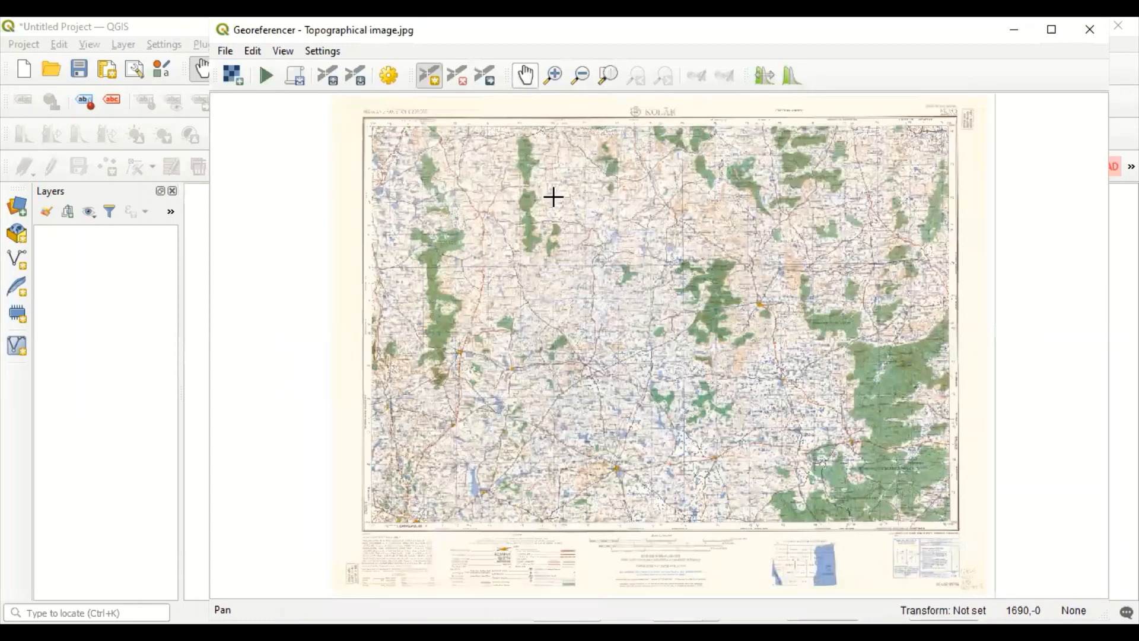
{"action": "left_click", "coordinate": [526, 75]}
{"action": "left_click_drag", "start_coordinate": [652, 360], "coordinate": [545, 348]}
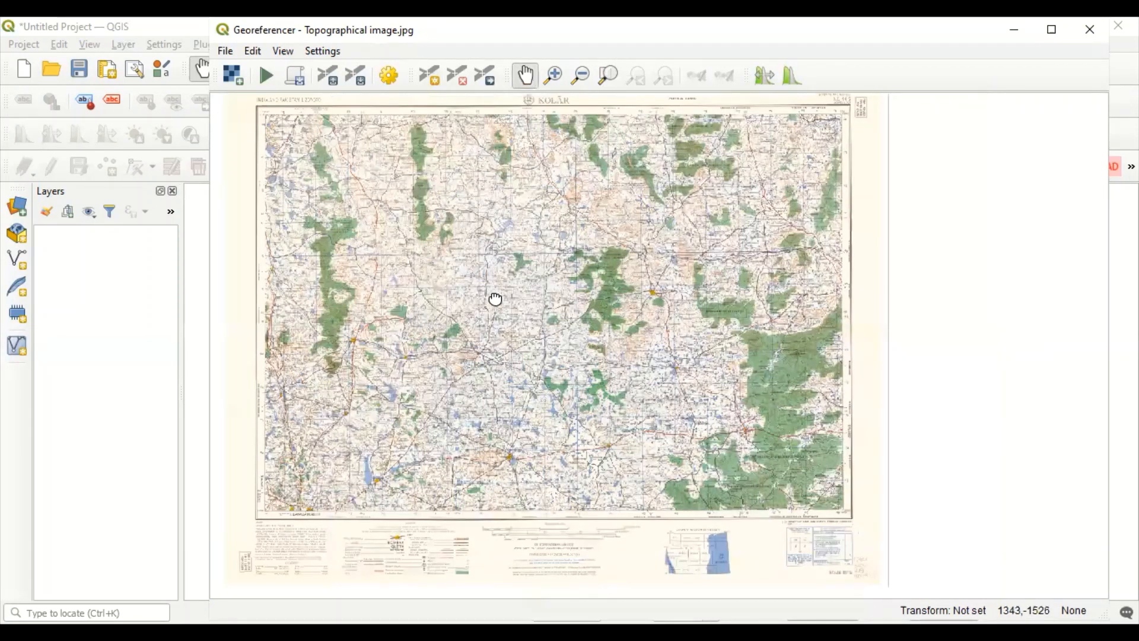
{"action": "left_click_drag", "start_coordinate": [395, 285], "coordinate": [501, 310]}
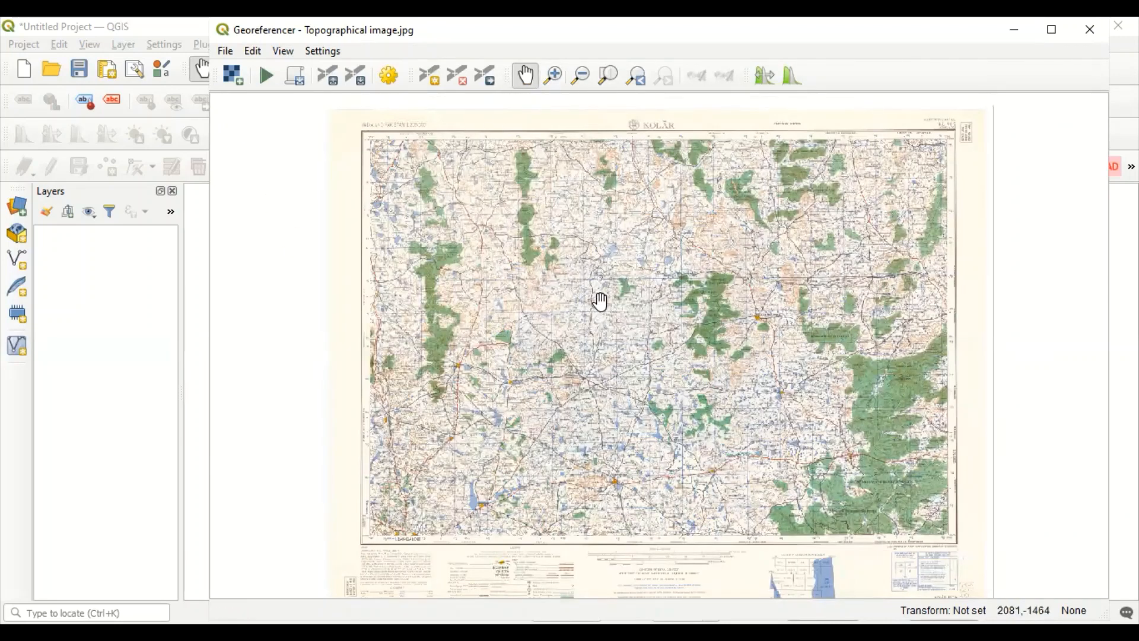
{"action": "left_click_drag", "start_coordinate": [600, 303], "coordinate": [567, 298]}
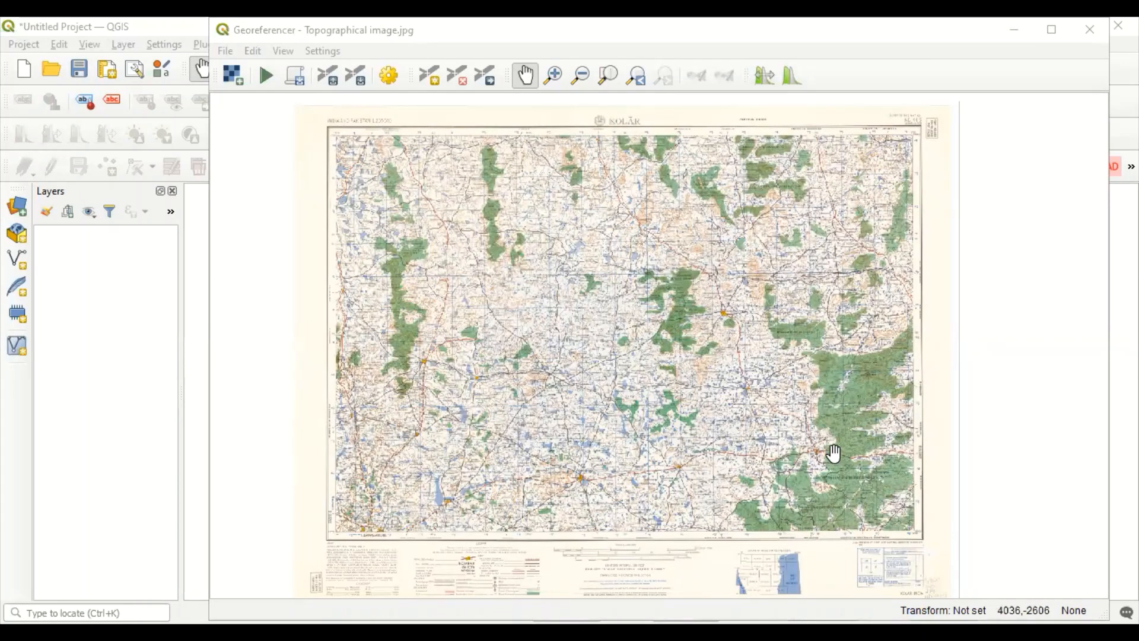
Add a ground control point at the map grid's northwest corner with X/East 77 30 and Y/North 14.
{"action": "left_click", "coordinate": [553, 74]}
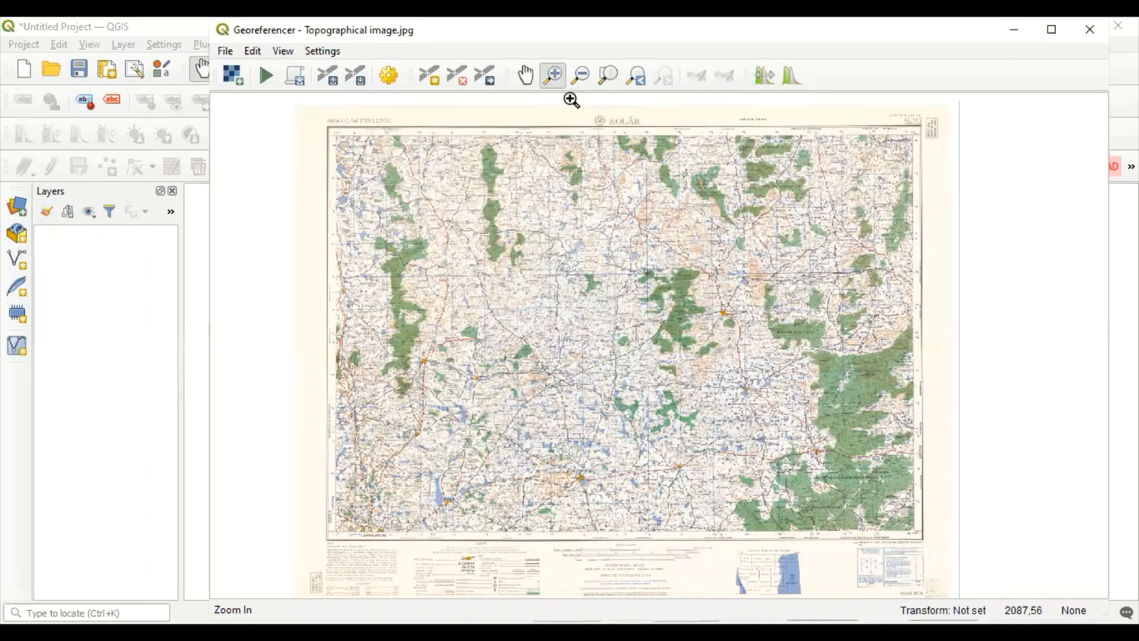
{"action": "left_click_drag", "start_coordinate": [327, 126], "coordinate": [377, 160]}
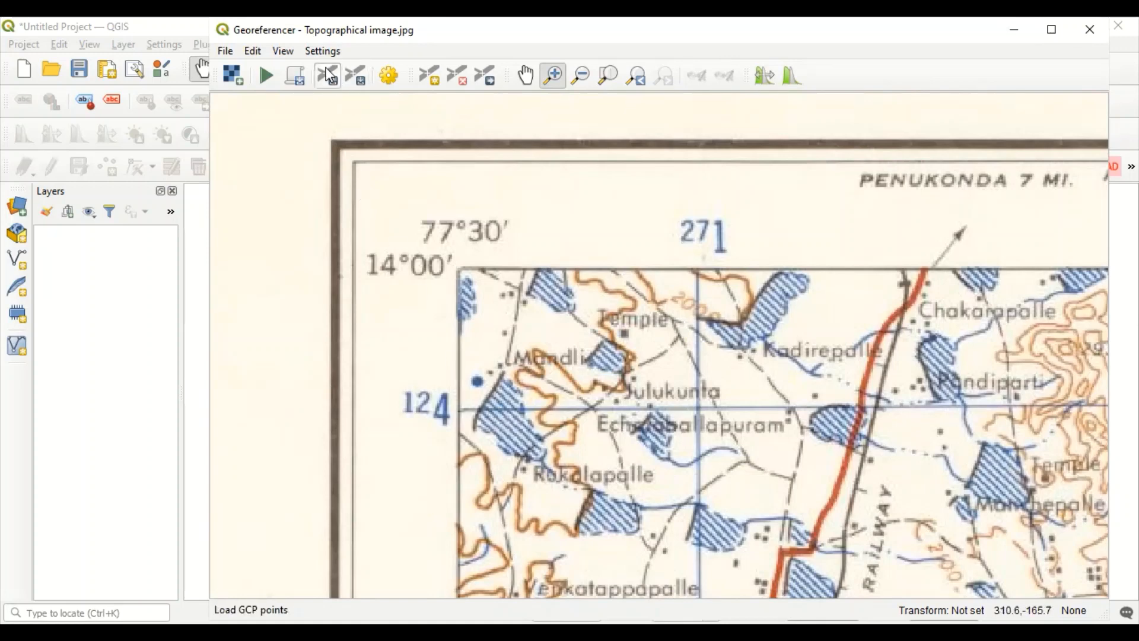
{"action": "left_click", "coordinate": [428, 74]}
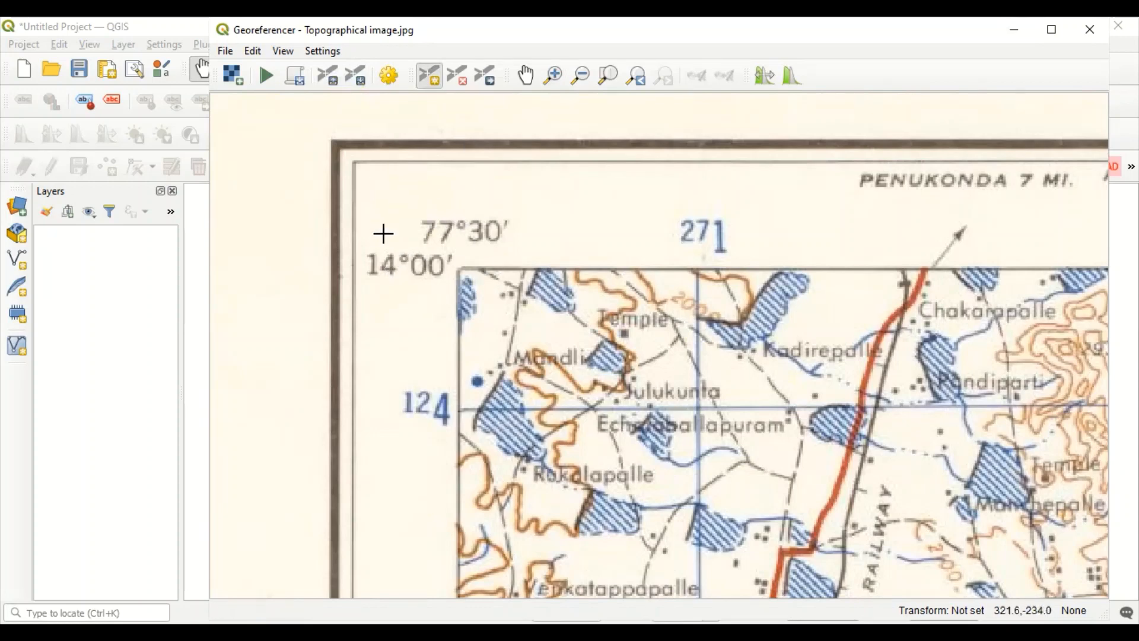
{"action": "left_click", "coordinate": [458, 268]}
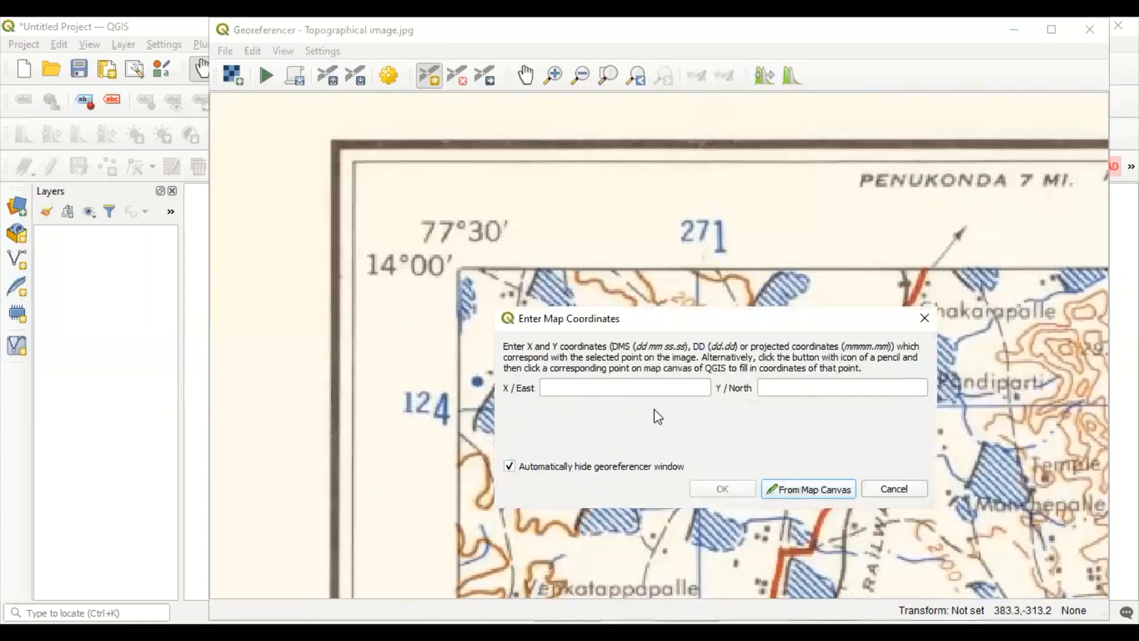
{"action": "left_click", "coordinate": [610, 395]}
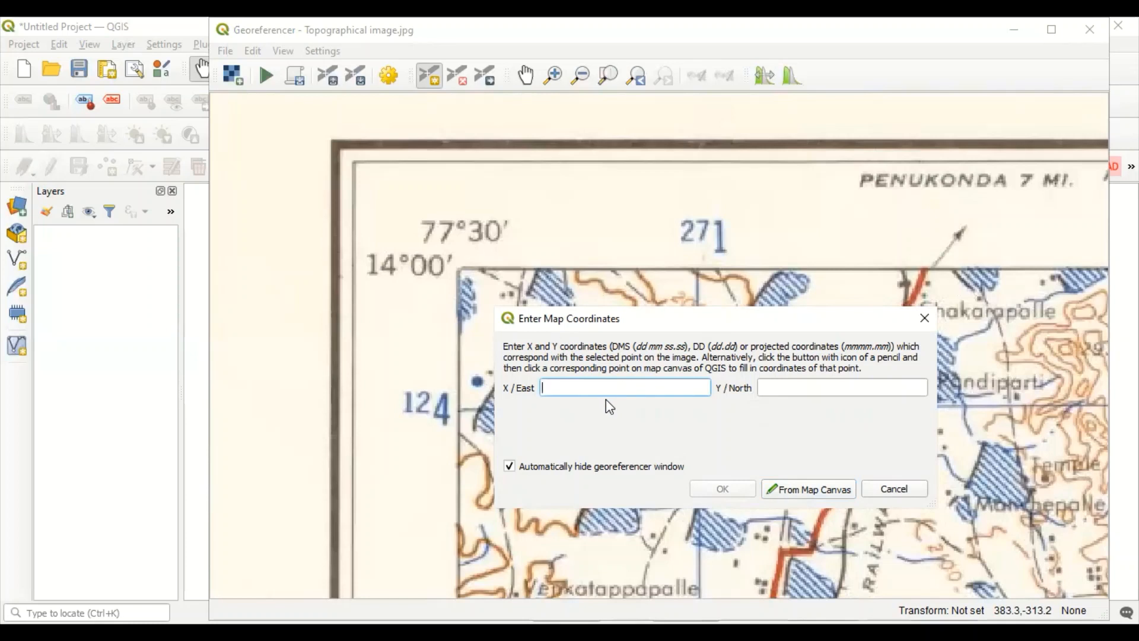
{"action": "type", "text": "77 30"}
{"action": "left_click", "coordinate": [827, 387]}
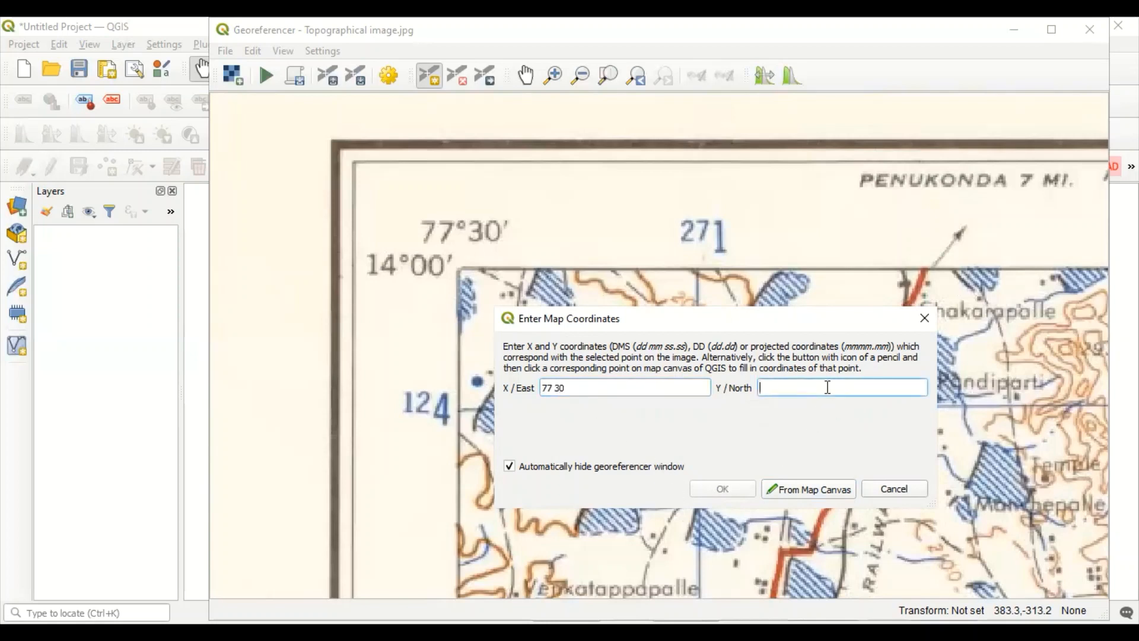
{"action": "type", "text": "14"}
{"action": "left_click", "coordinate": [725, 490]}
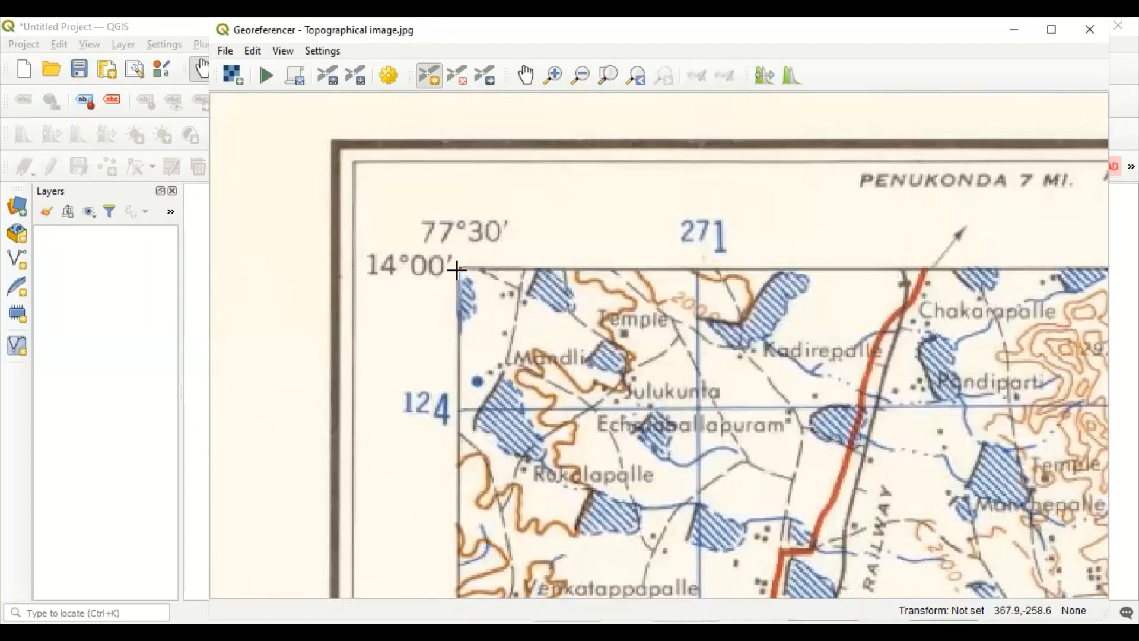
Add a ground control point at the map grid's northeast corner with X/East 79 and Y/North 14.
{"action": "left_click", "coordinate": [525, 76]}
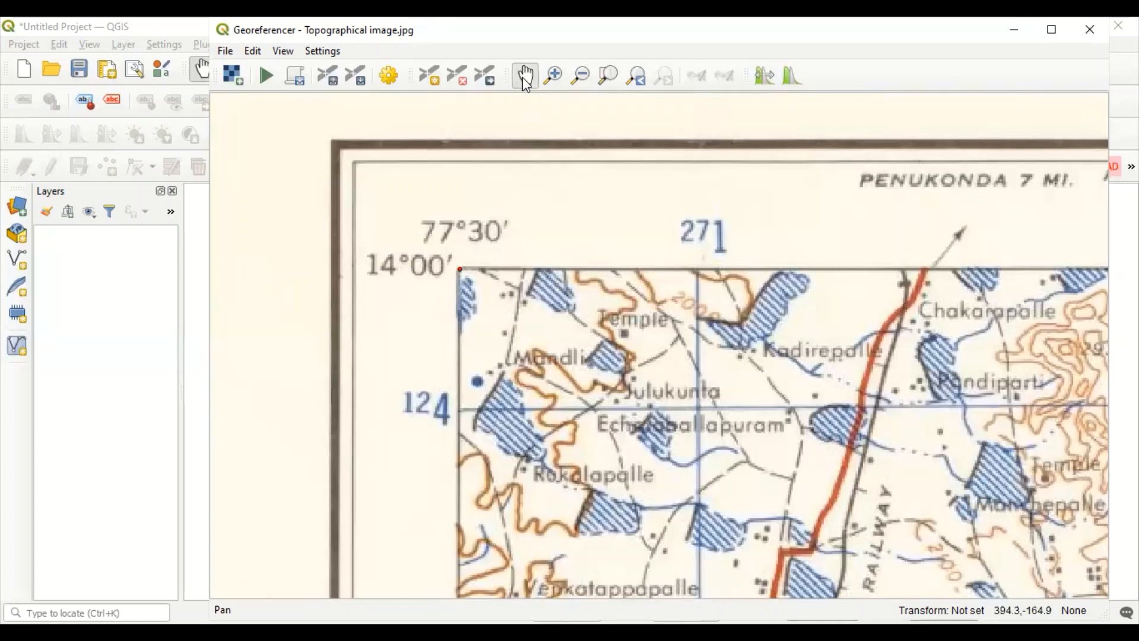
{"action": "left_click_drag", "start_coordinate": [653, 346], "coordinate": [297, 266]}
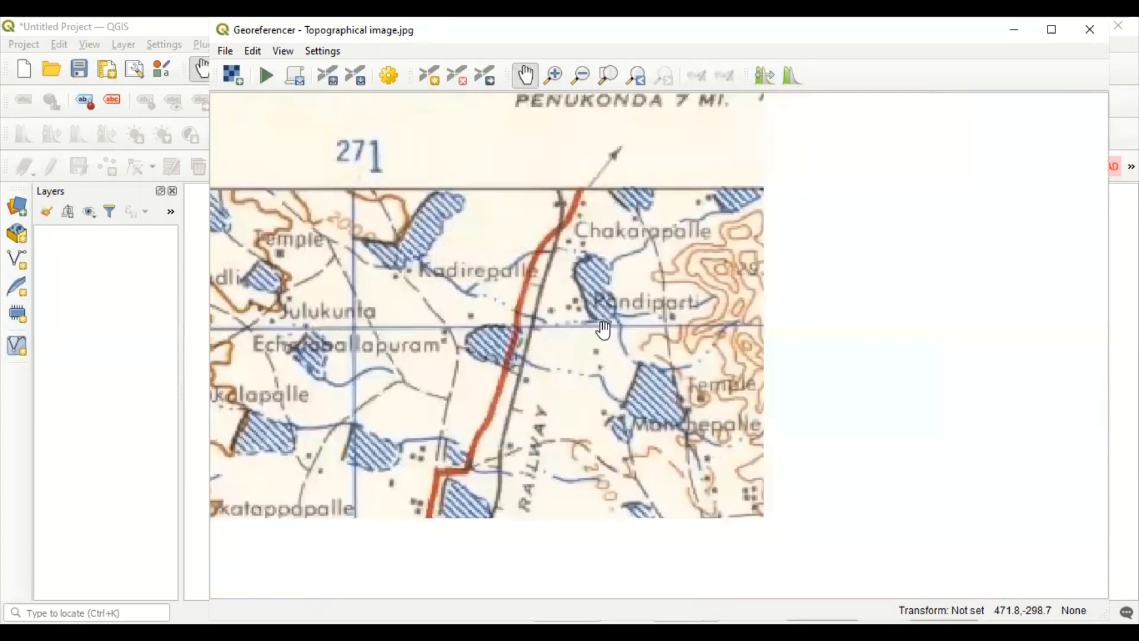
{"action": "left_click_drag", "start_coordinate": [641, 334], "coordinate": [516, 338]}
{"action": "left_click_drag", "start_coordinate": [645, 366], "coordinate": [512, 408]}
{"action": "left_click_drag", "start_coordinate": [909, 377], "coordinate": [508, 457]}
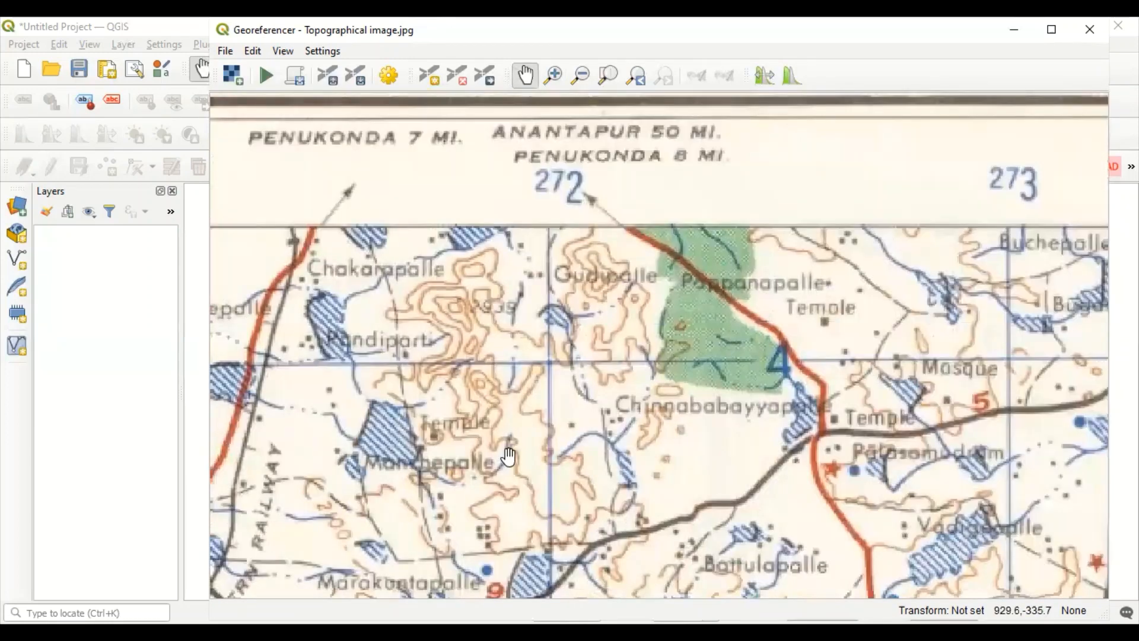
{"action": "left_click_drag", "start_coordinate": [877, 352], "coordinate": [513, 374]}
{"action": "left_click_drag", "start_coordinate": [831, 352], "coordinate": [505, 451]}
{"action": "left_click_drag", "start_coordinate": [839, 470], "coordinate": [262, 344]}
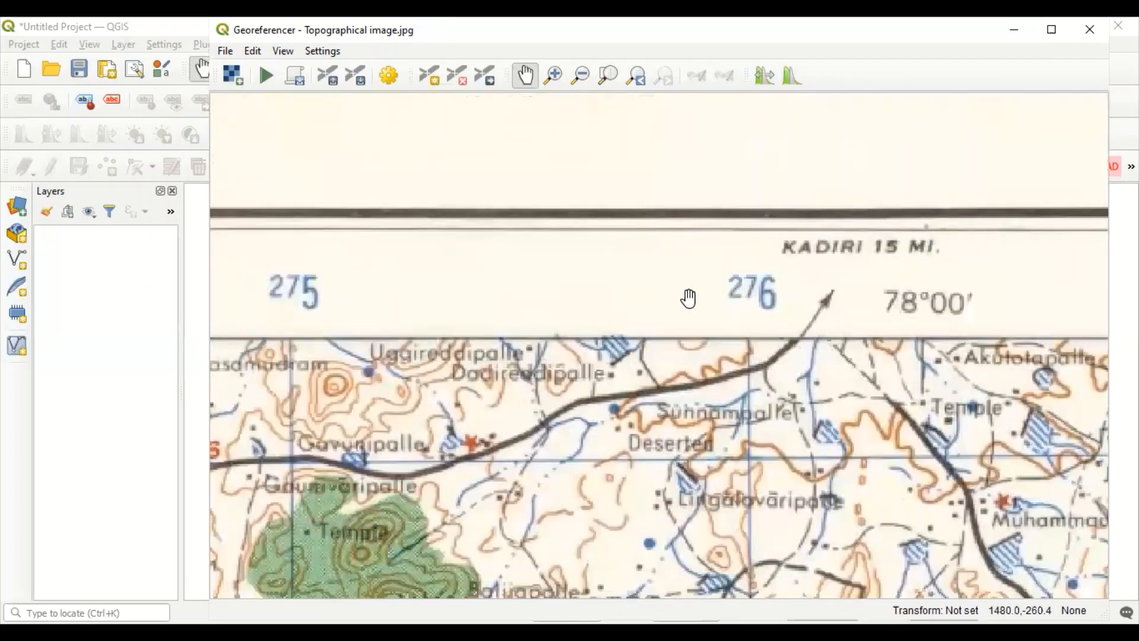
{"action": "right_click", "coordinate": [688, 298]}
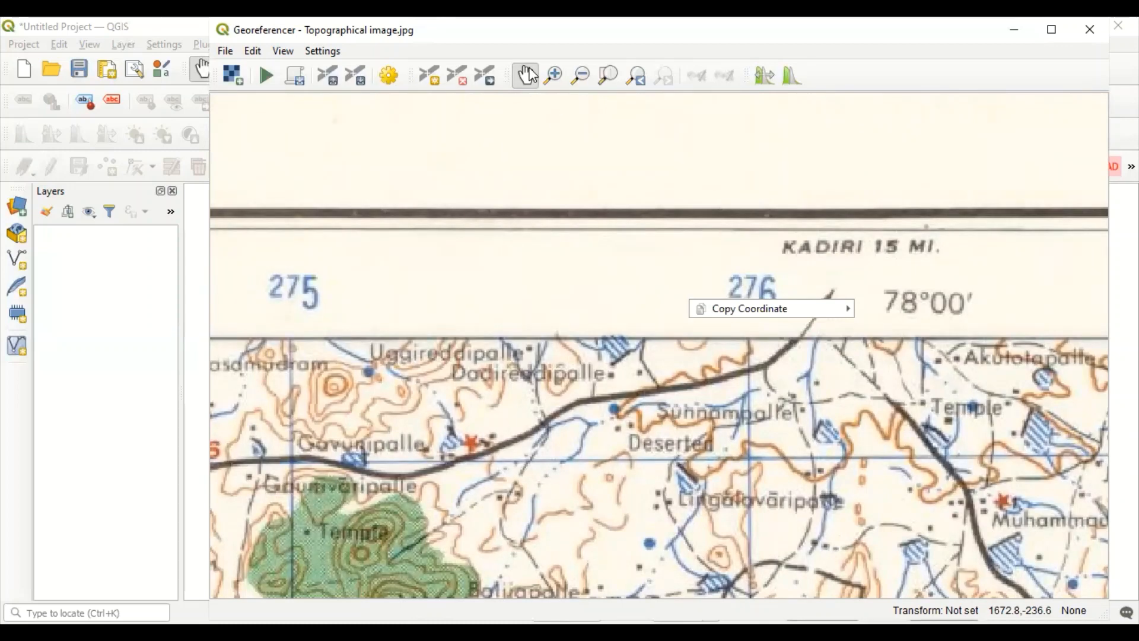
{"action": "left_click", "coordinate": [944, 416]}
{"action": "left_click_drag", "start_coordinate": [973, 295], "coordinate": [597, 264]}
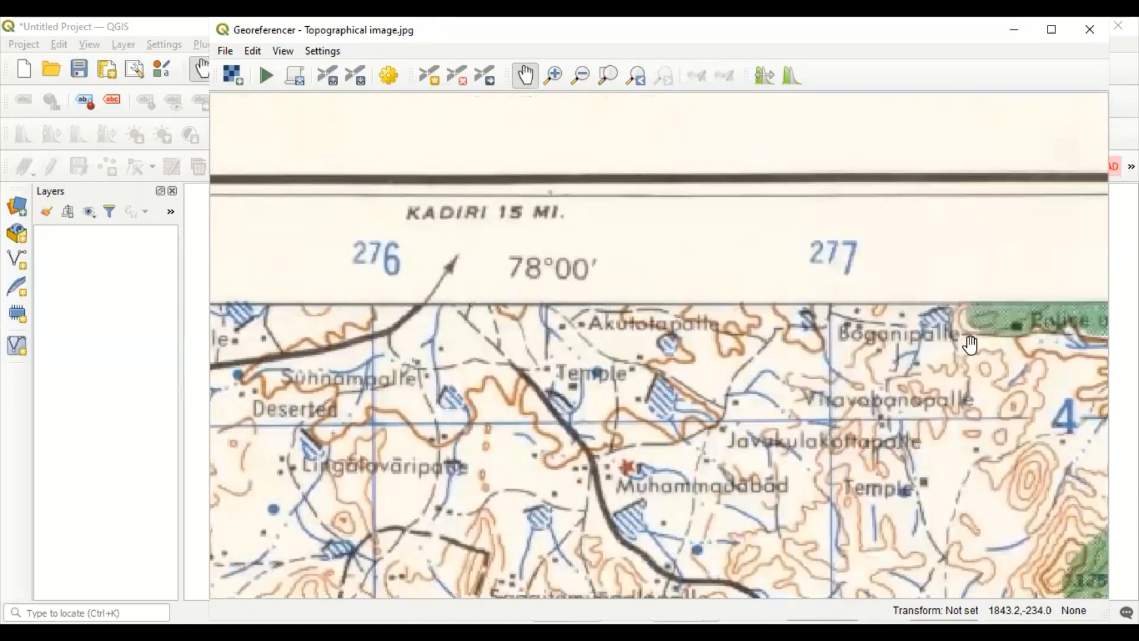
{"action": "left_click_drag", "start_coordinate": [970, 344], "coordinate": [534, 313]}
{"action": "left_click_drag", "start_coordinate": [1005, 371], "coordinate": [521, 318]}
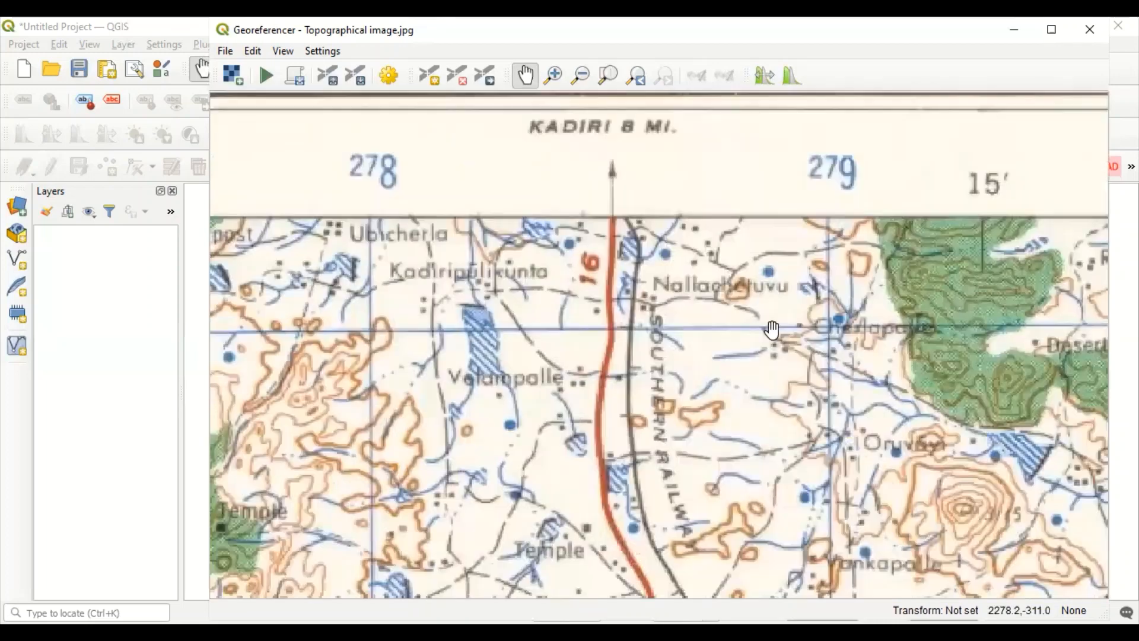
{"action": "left_click_drag", "start_coordinate": [930, 346], "coordinate": [289, 397]}
{"action": "left_click_drag", "start_coordinate": [942, 325], "coordinate": [589, 329]}
{"action": "left_click_drag", "start_coordinate": [908, 349], "coordinate": [332, 348]}
{"action": "left_click_drag", "start_coordinate": [769, 334], "coordinate": [238, 417]}
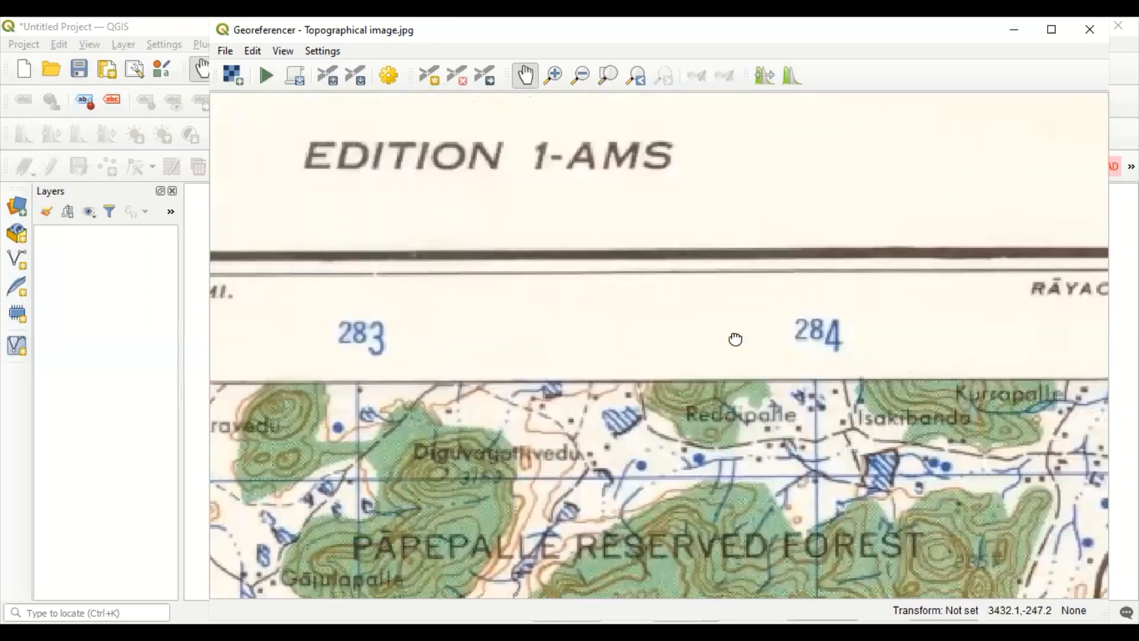
{"action": "left_click_drag", "start_coordinate": [736, 339], "coordinate": [166, 274]}
{"action": "left_click_drag", "start_coordinate": [907, 367], "coordinate": [338, 315]}
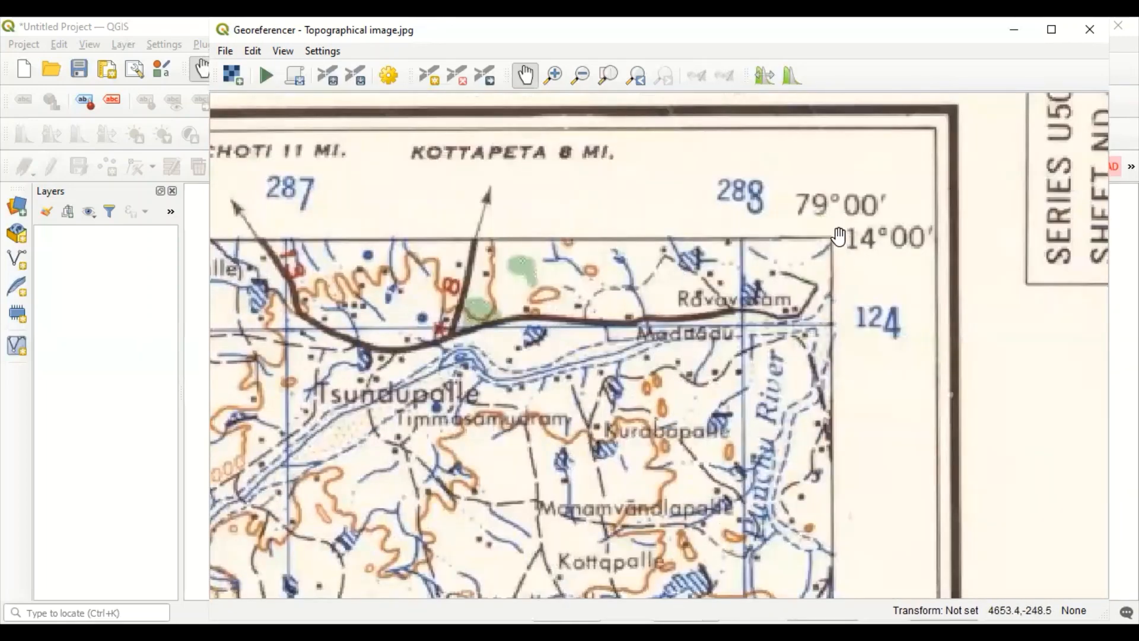
{"action": "left_click", "coordinate": [429, 75]}
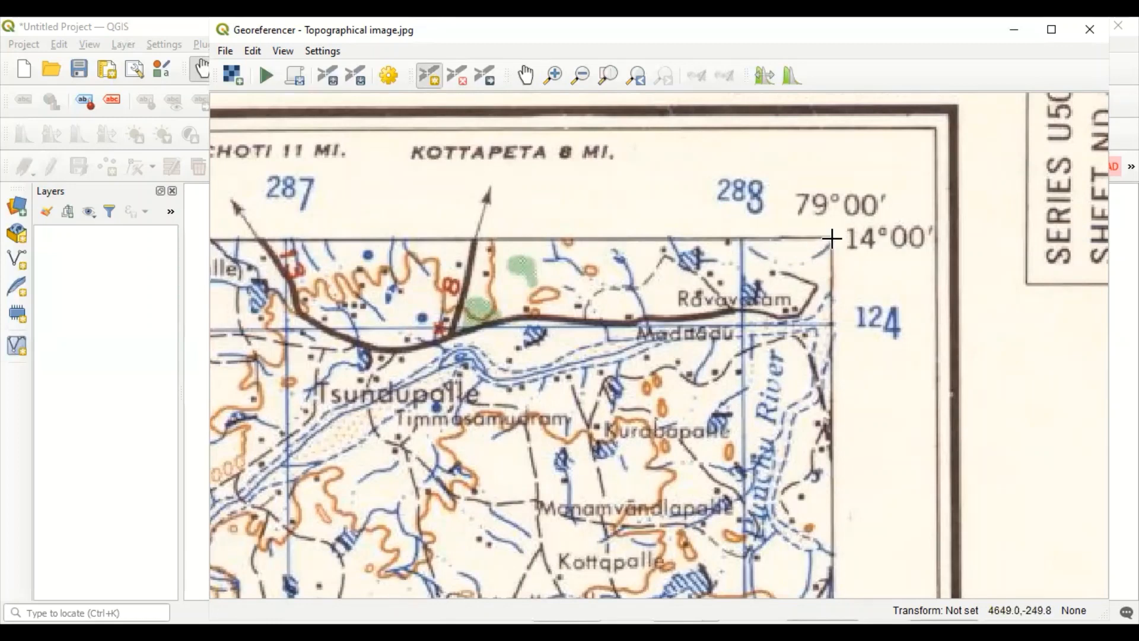
{"action": "left_click", "coordinate": [832, 239]}
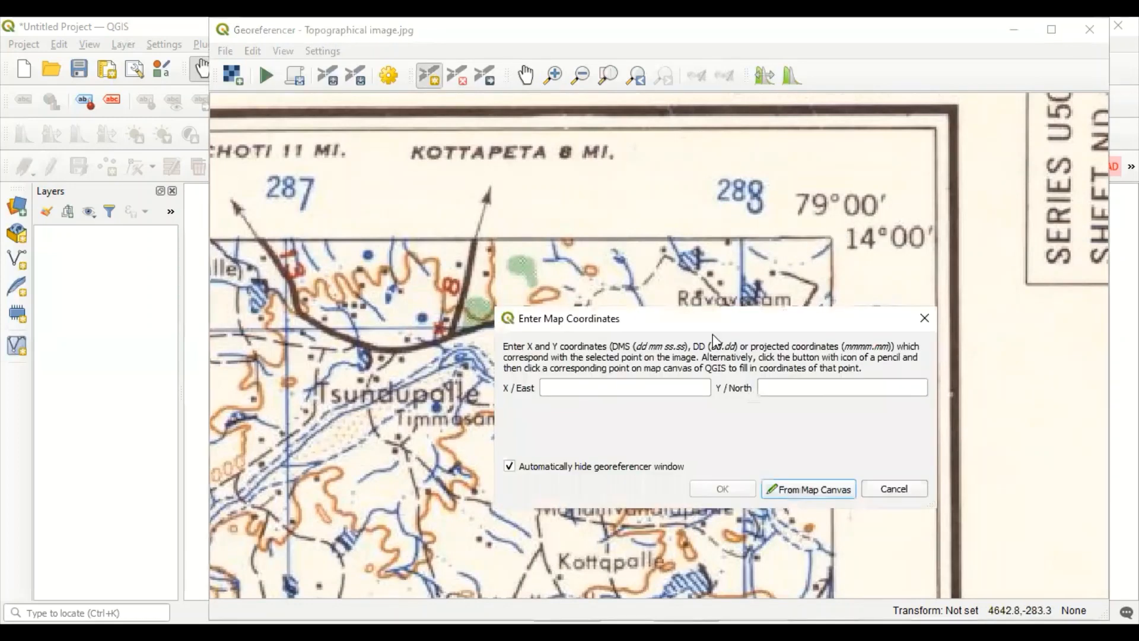
{"action": "left_click", "coordinate": [583, 387]}
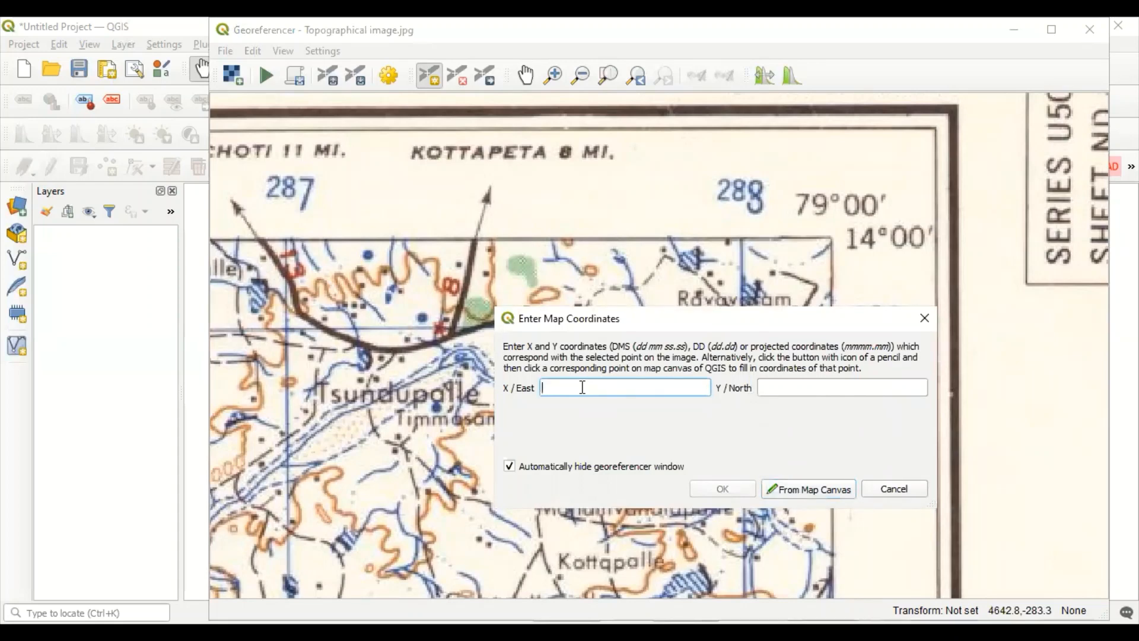
{"action": "type", "text": "79"}
{"action": "left_click", "coordinate": [817, 384]}
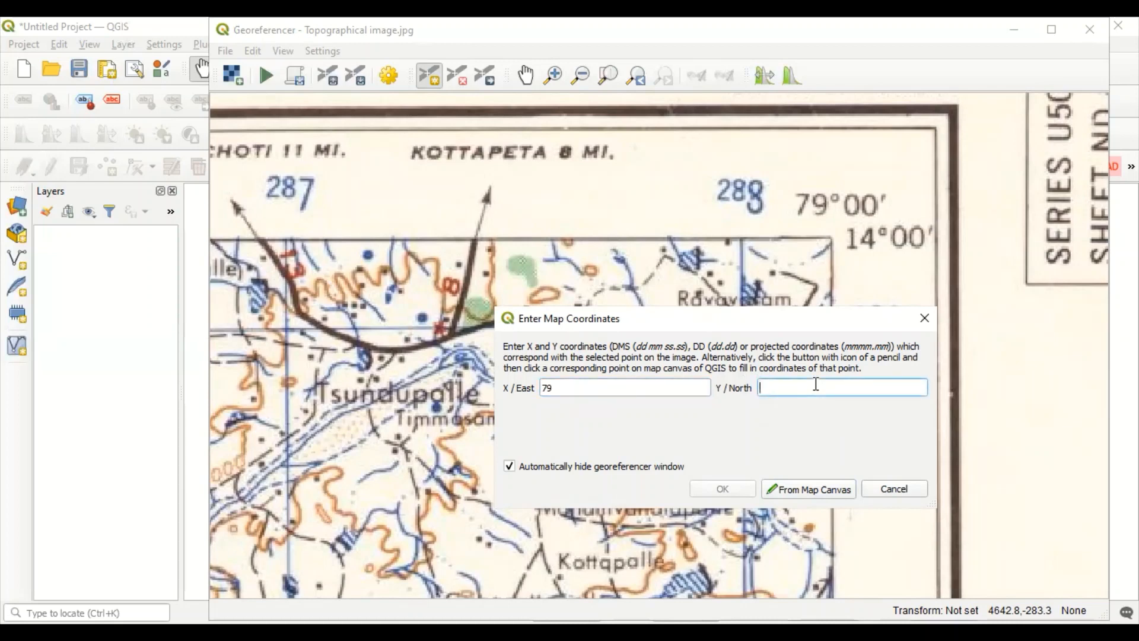
{"action": "type", "text": "14"}
{"action": "left_click", "coordinate": [725, 486]}
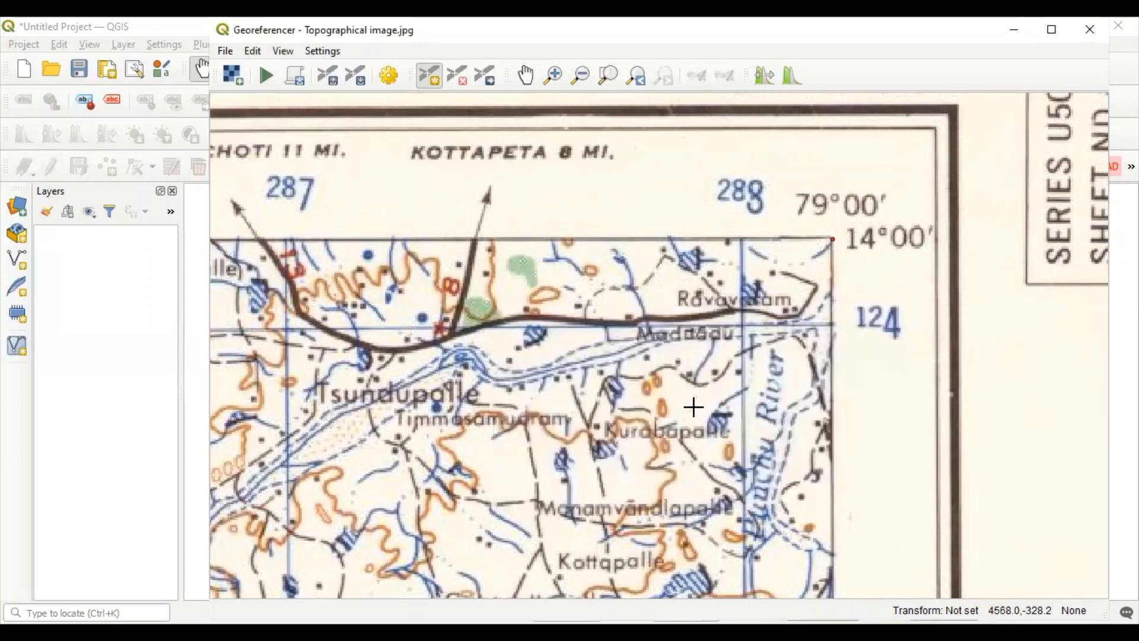
Add a ground control point at the map grid's southwest corner with X/East 77 30 and Y/North 13.
{"action": "left_click", "coordinate": [526, 78]}
{"action": "left_click_drag", "start_coordinate": [417, 460], "coordinate": [743, 212]}
{"action": "left_click_drag", "start_coordinate": [504, 393], "coordinate": [635, 220]}
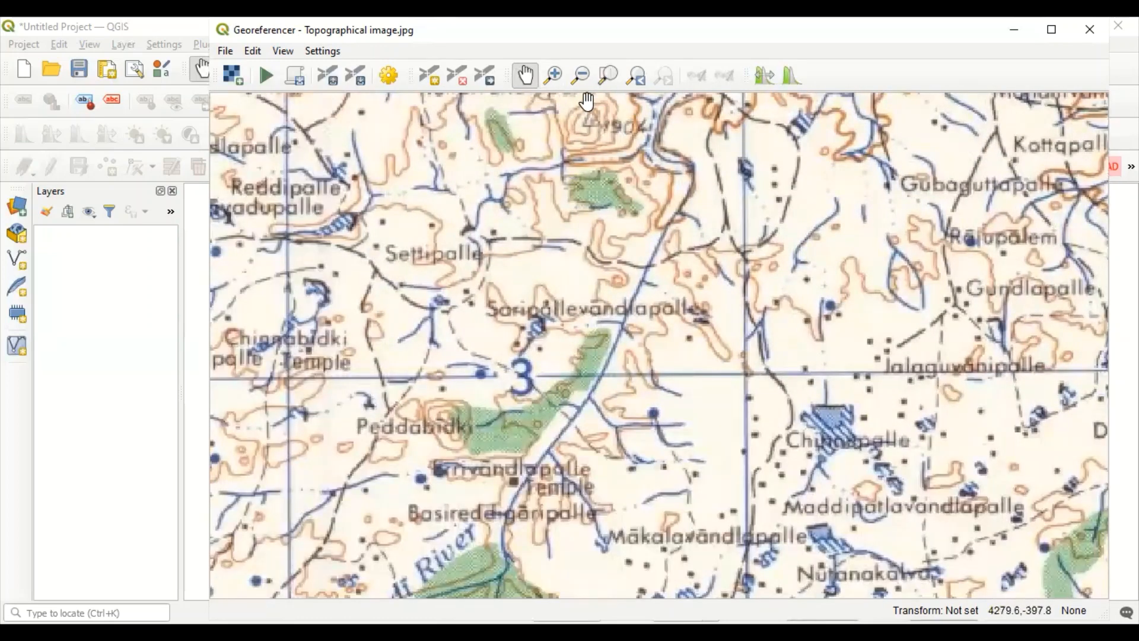
{"action": "left_click", "coordinate": [585, 83]}
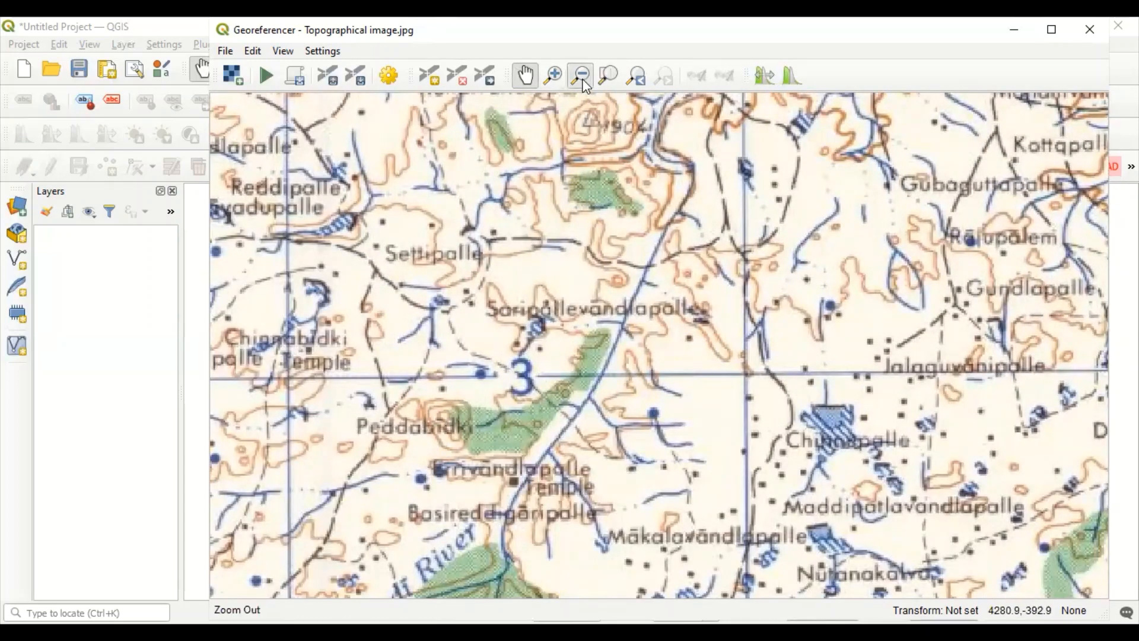
{"action": "left_click_drag", "start_coordinate": [377, 235], "coordinate": [580, 449]}
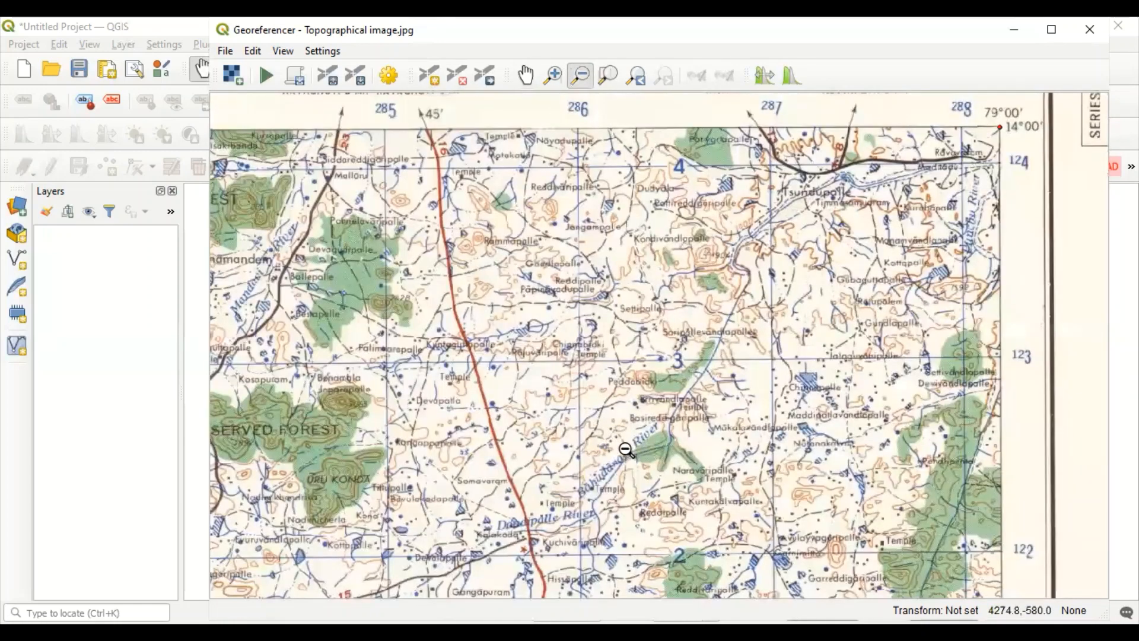
{"action": "left_click_drag", "start_coordinate": [430, 251], "coordinate": [699, 515]}
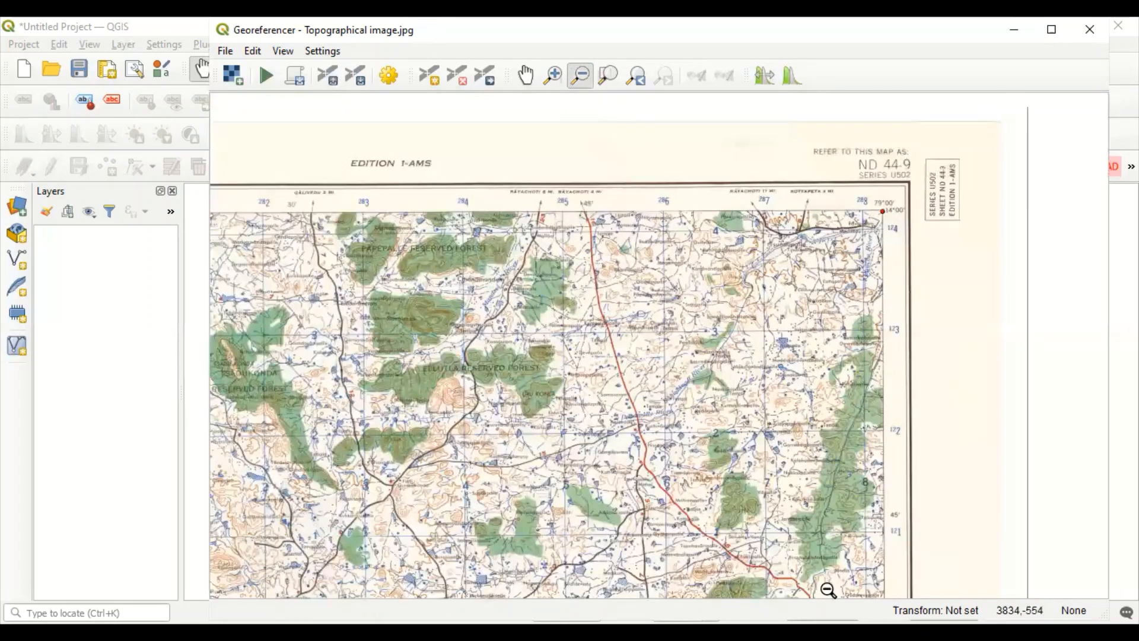
{"action": "left_click", "coordinate": [652, 448]}
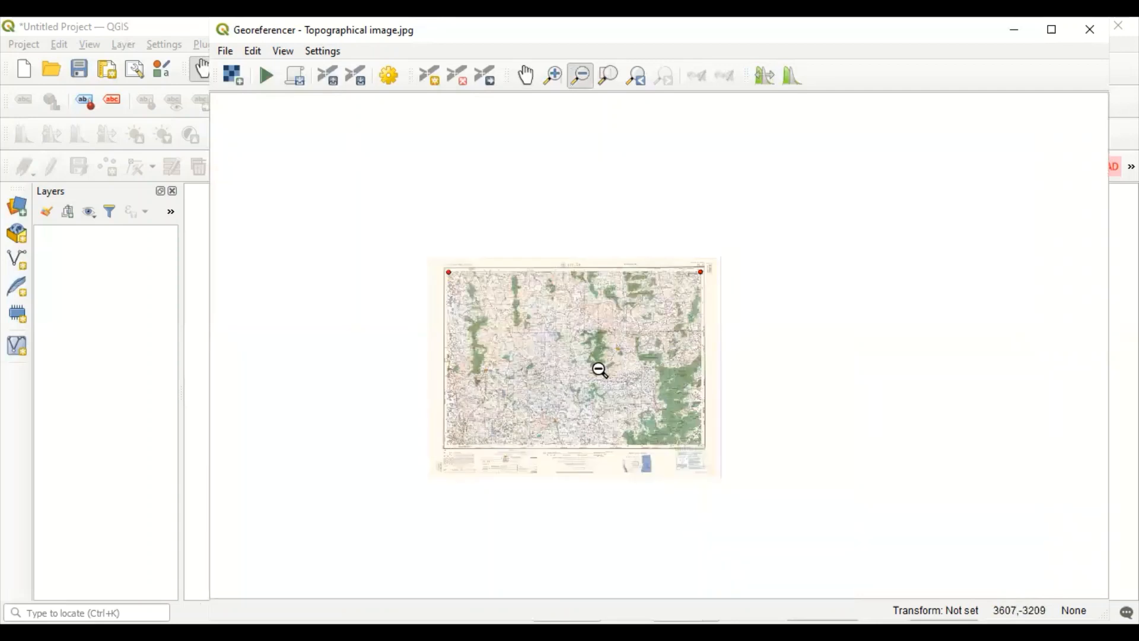
{"action": "left_click", "coordinate": [552, 76]}
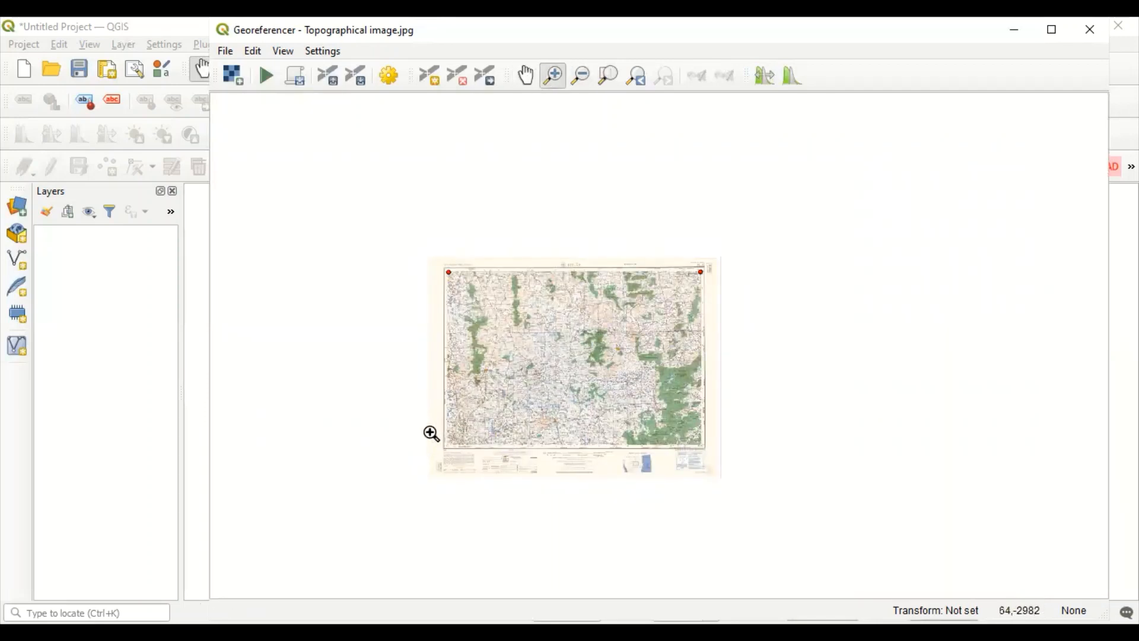
{"action": "left_click_drag", "start_coordinate": [438, 442], "coordinate": [483, 473]}
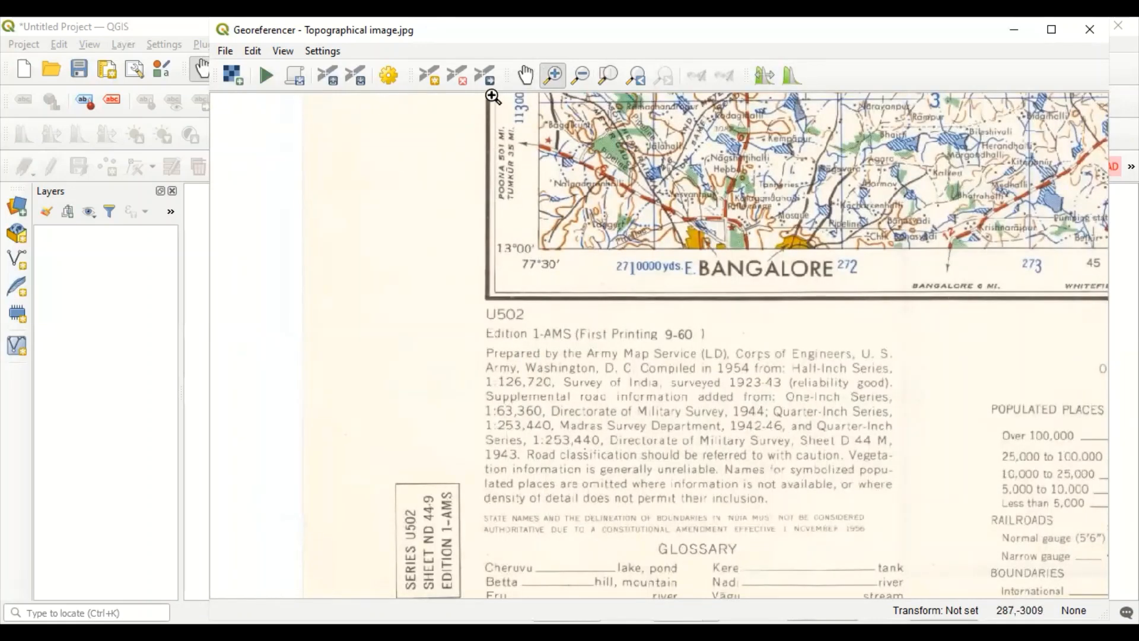
{"action": "left_click", "coordinate": [525, 75]}
{"action": "left_click_drag", "start_coordinate": [633, 235], "coordinate": [593, 349]}
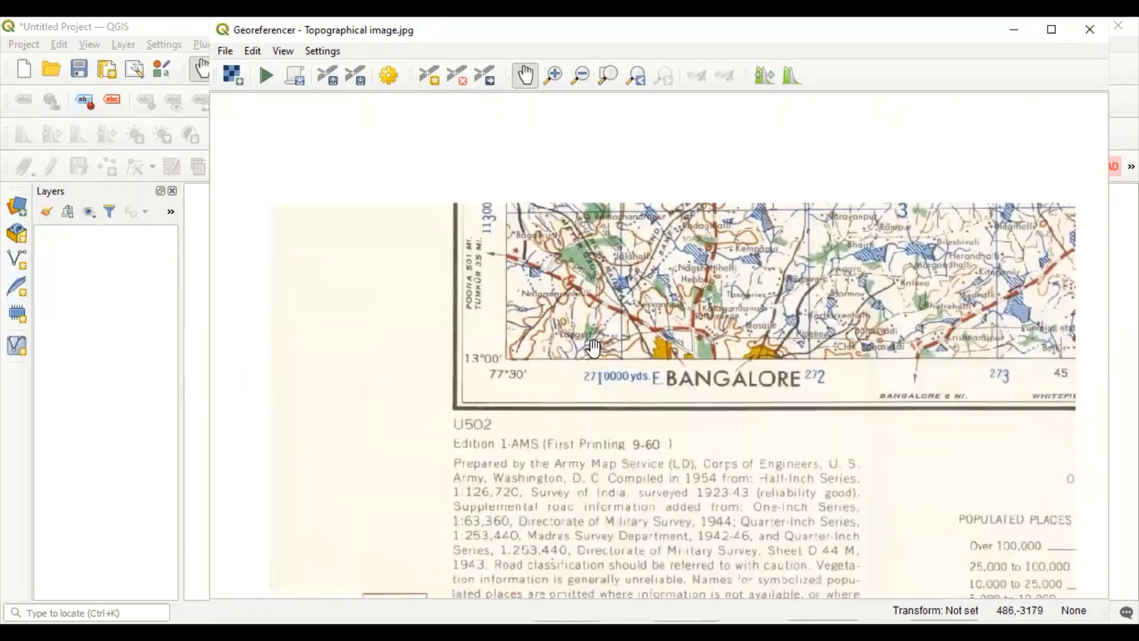
{"action": "left_click", "coordinate": [433, 81]}
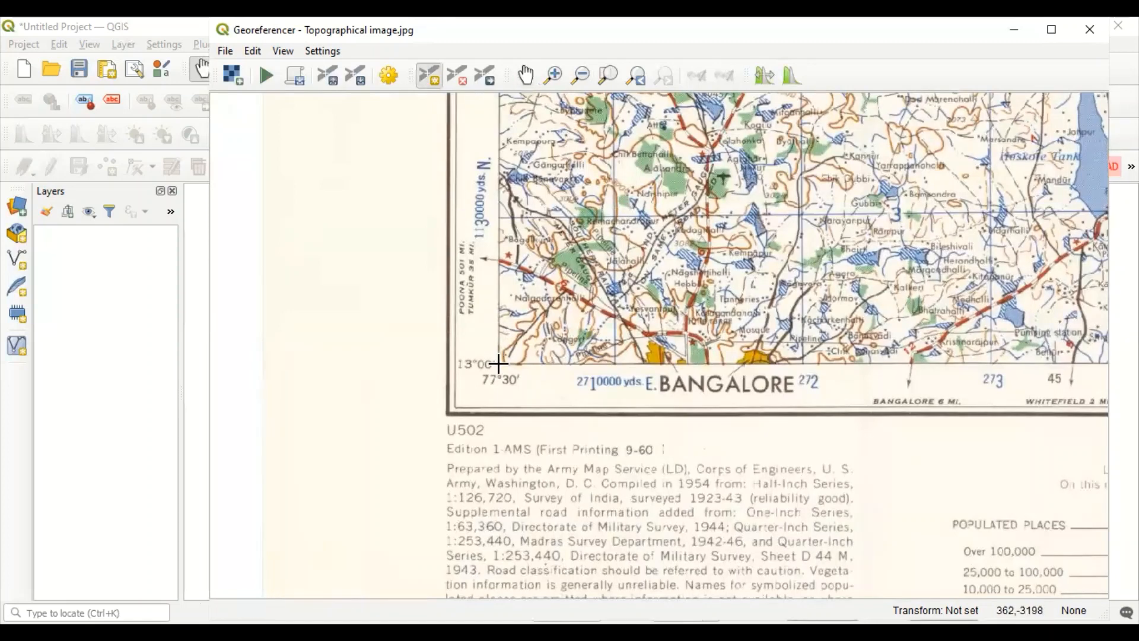
{"action": "left_click", "coordinate": [499, 363]}
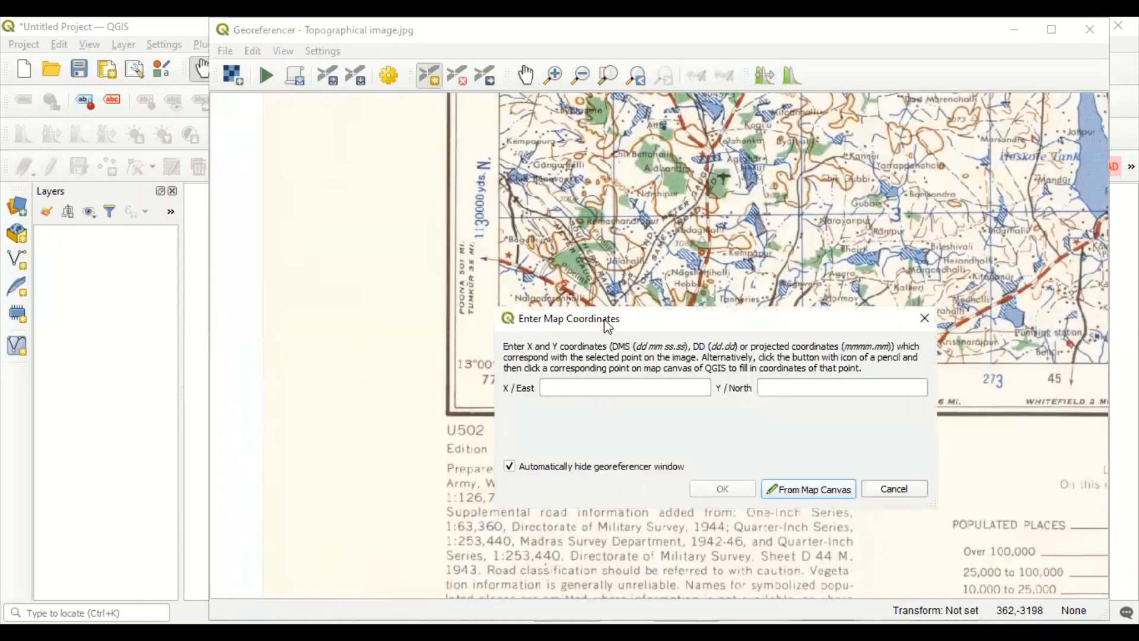
{"action": "left_click_drag", "start_coordinate": [608, 326], "coordinate": [679, 230]}
{"action": "left_click", "coordinate": [657, 295]}
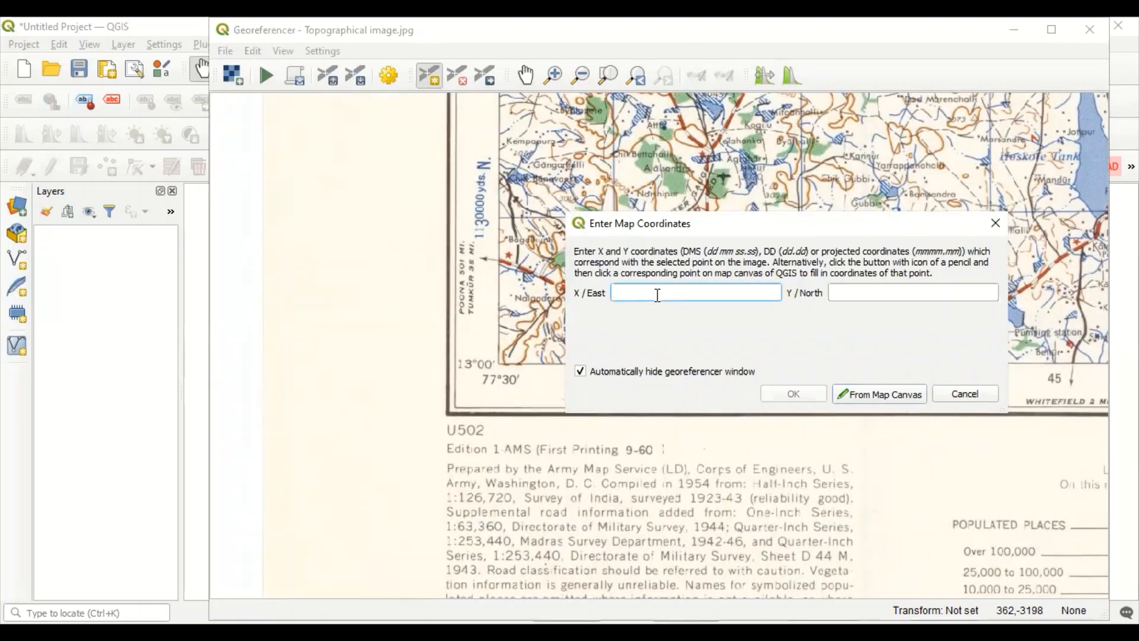
{"action": "type", "text": "77 30"}
{"action": "left_click", "coordinate": [874, 285]}
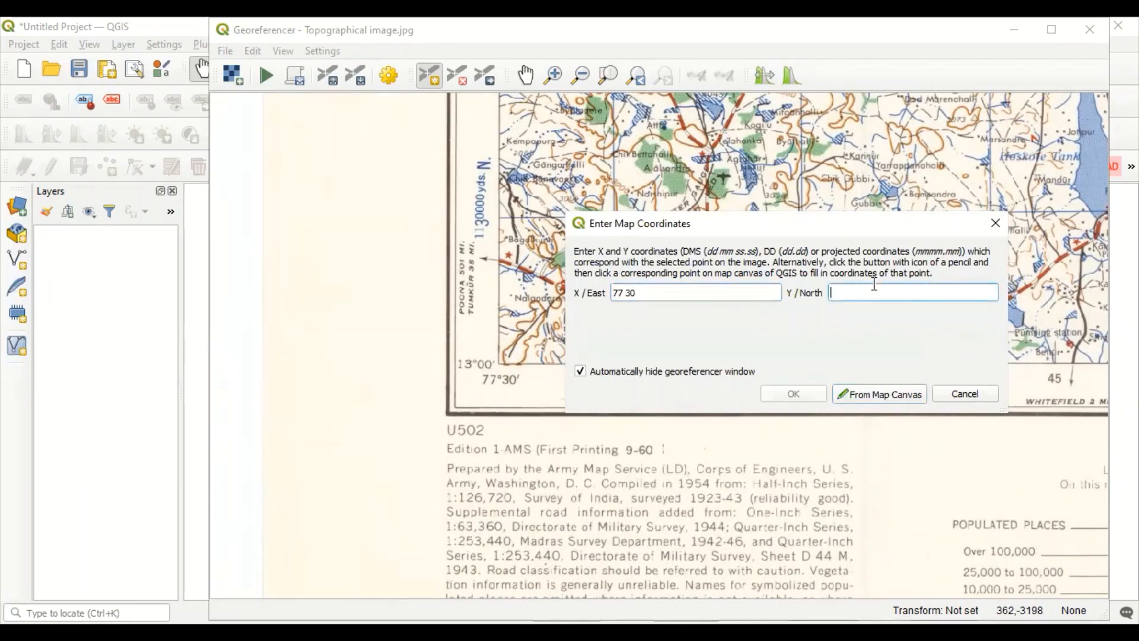
{"action": "type", "text": "13"}
{"action": "left_click", "coordinate": [791, 395]}
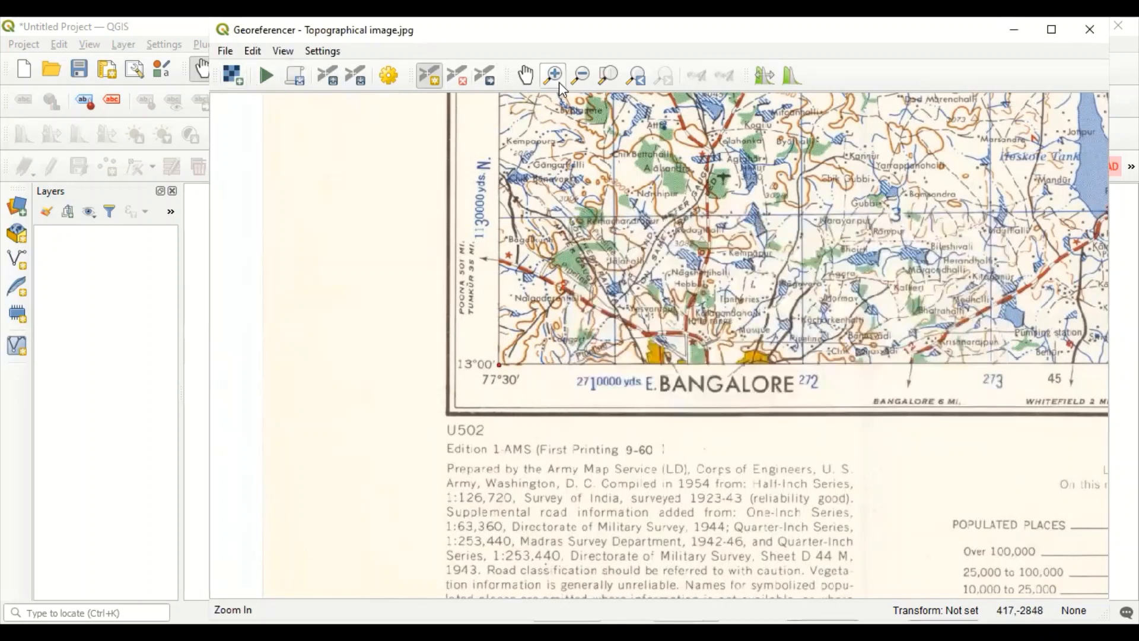
Add a ground control point at the map grid's southeast corner with X/East 79 and Y/North 13.
{"action": "left_click", "coordinate": [525, 76]}
{"action": "left_click_drag", "start_coordinate": [1038, 340], "coordinate": [610, 270]}
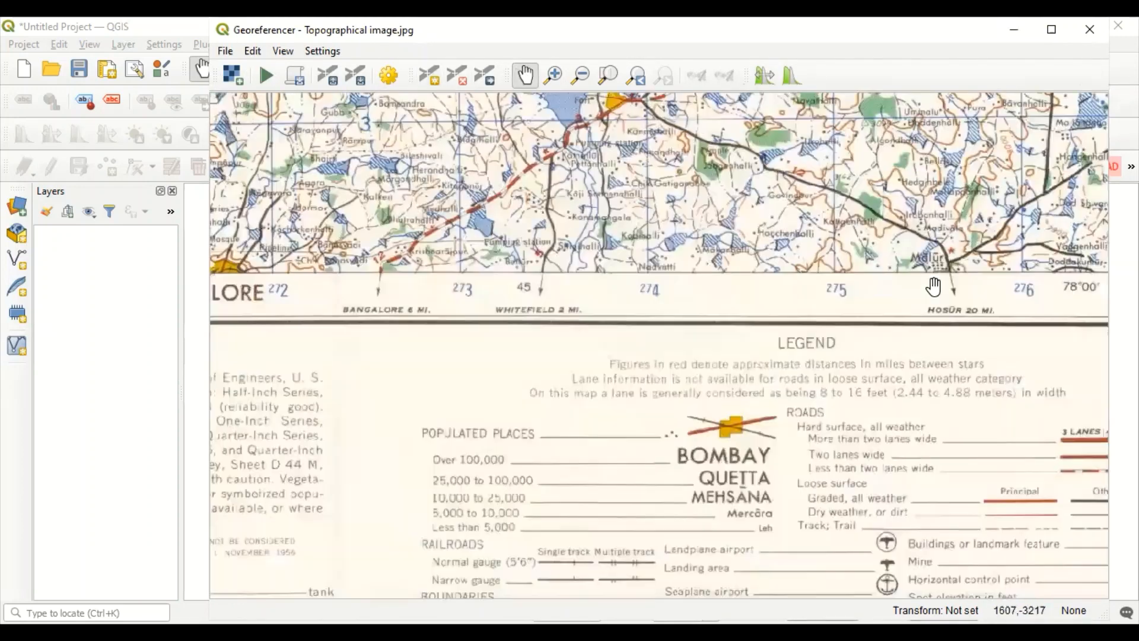
{"action": "left_click_drag", "start_coordinate": [933, 287], "coordinate": [457, 312]}
{"action": "left_click_drag", "start_coordinate": [914, 285], "coordinate": [341, 339]}
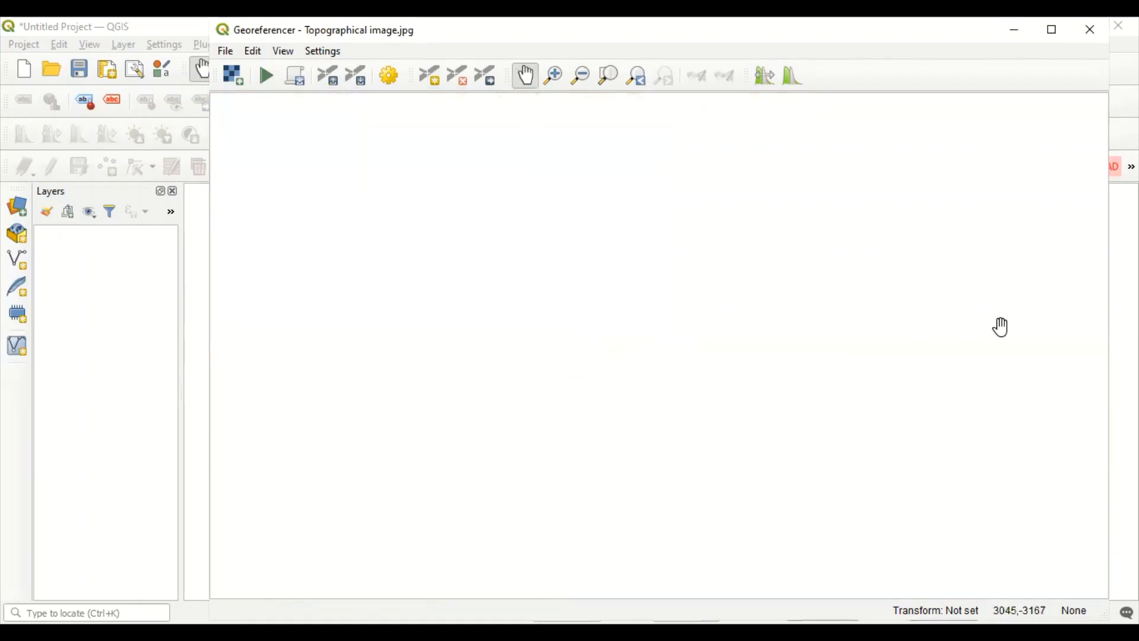
{"action": "left_click_drag", "start_coordinate": [1044, 326], "coordinate": [971, 328]}
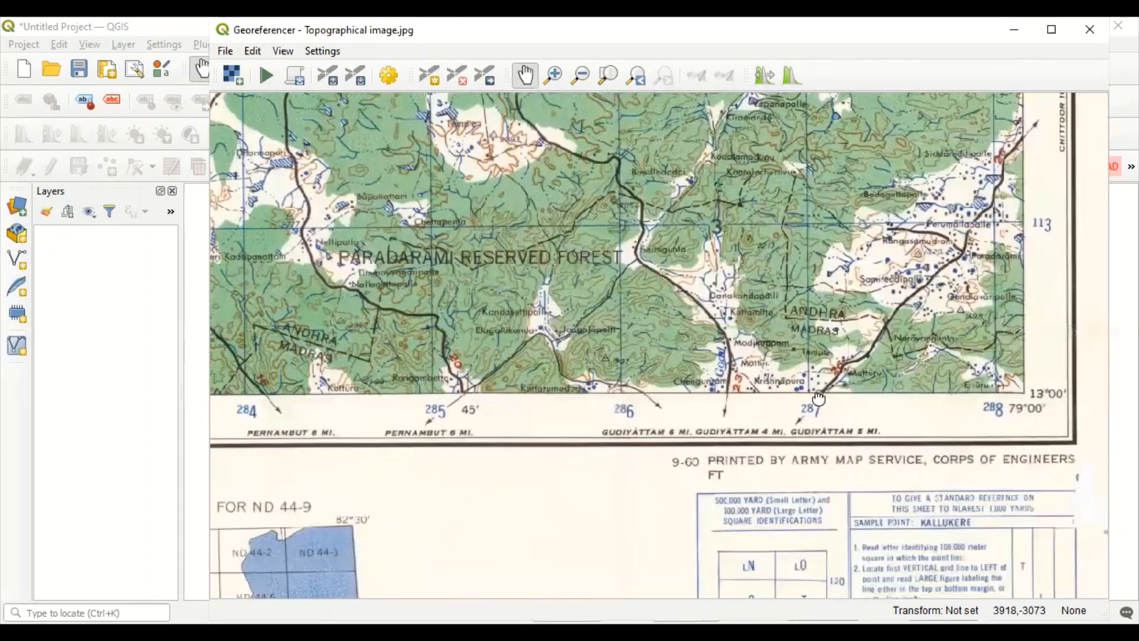
{"action": "left_click_drag", "start_coordinate": [819, 399], "coordinate": [456, 339]}
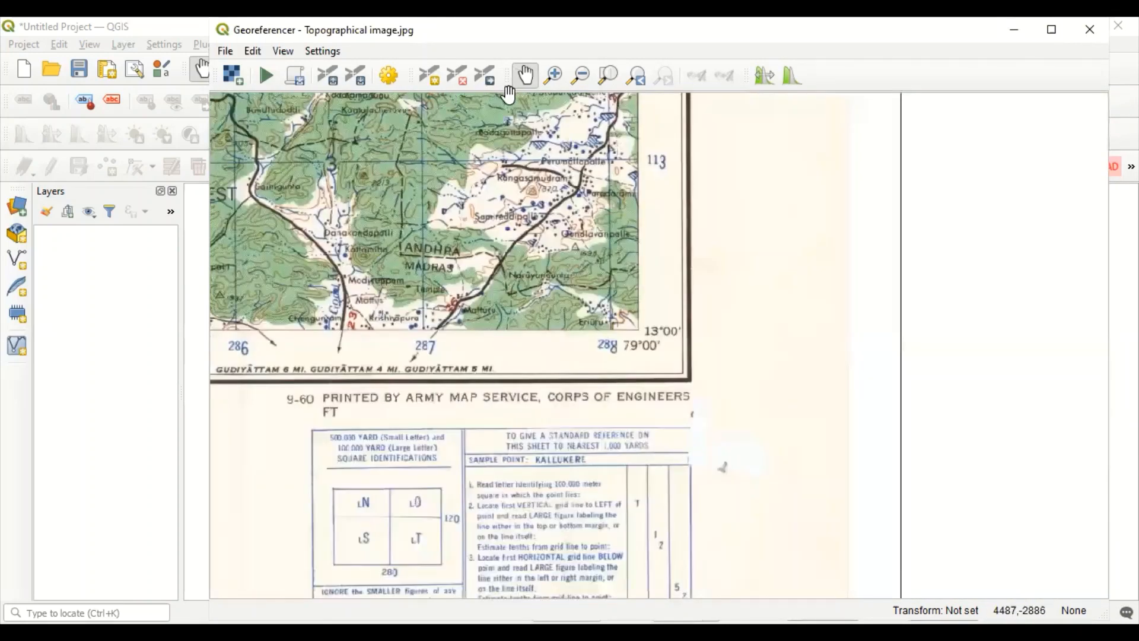
{"action": "left_click", "coordinate": [429, 75]}
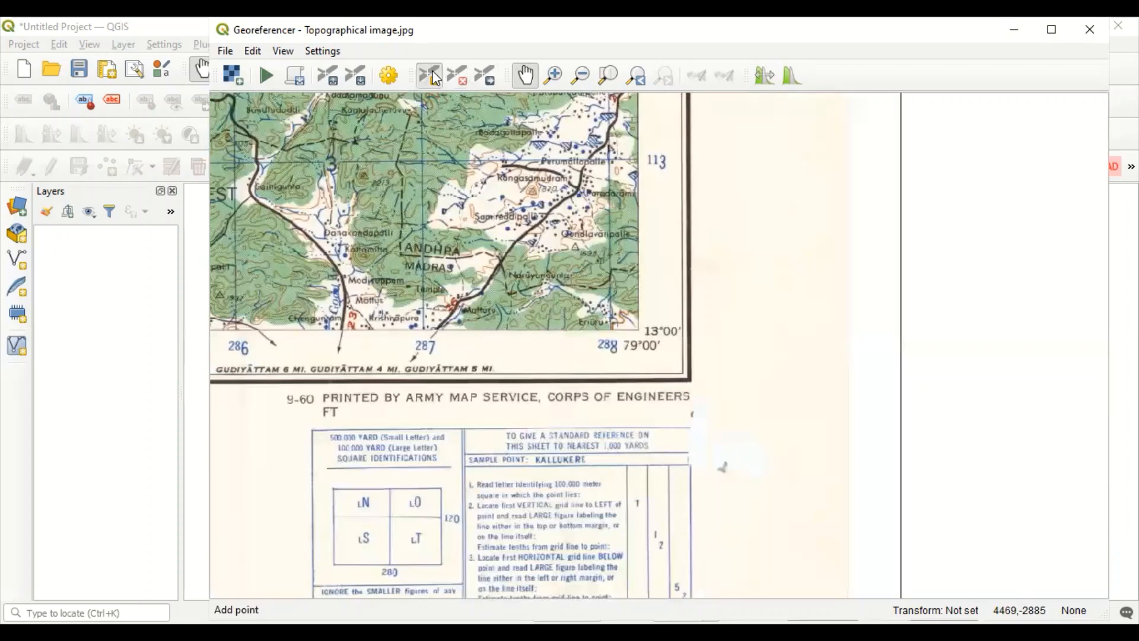
{"action": "left_click", "coordinate": [639, 329]}
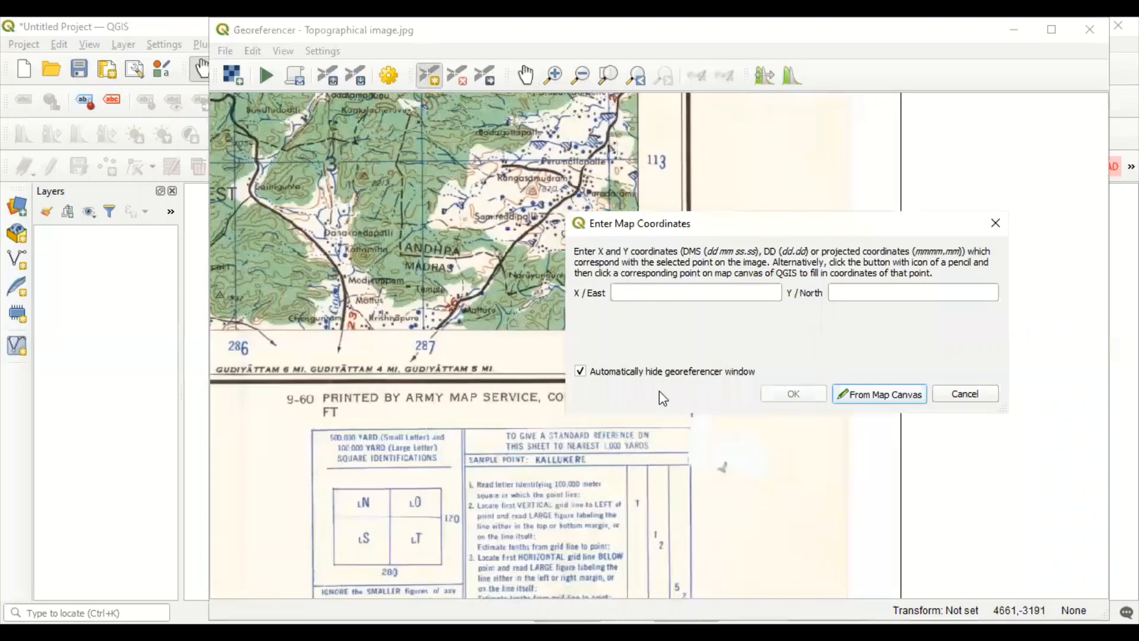
{"action": "left_click", "coordinate": [606, 458]}
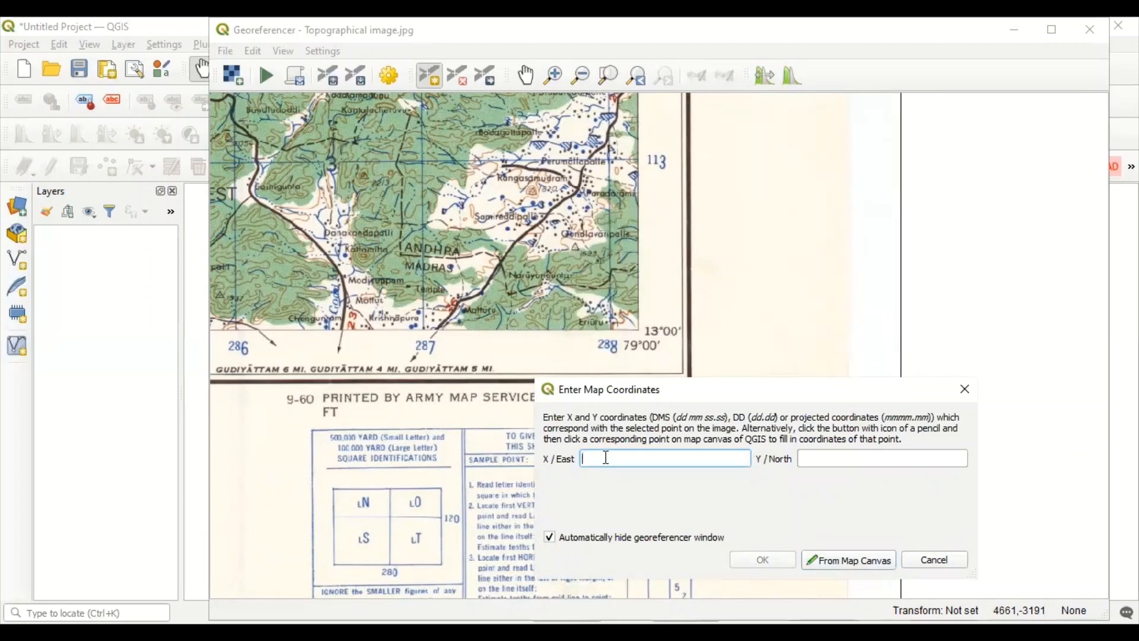
{"action": "type", "text": "79"}
{"action": "left_click", "coordinate": [867, 457]}
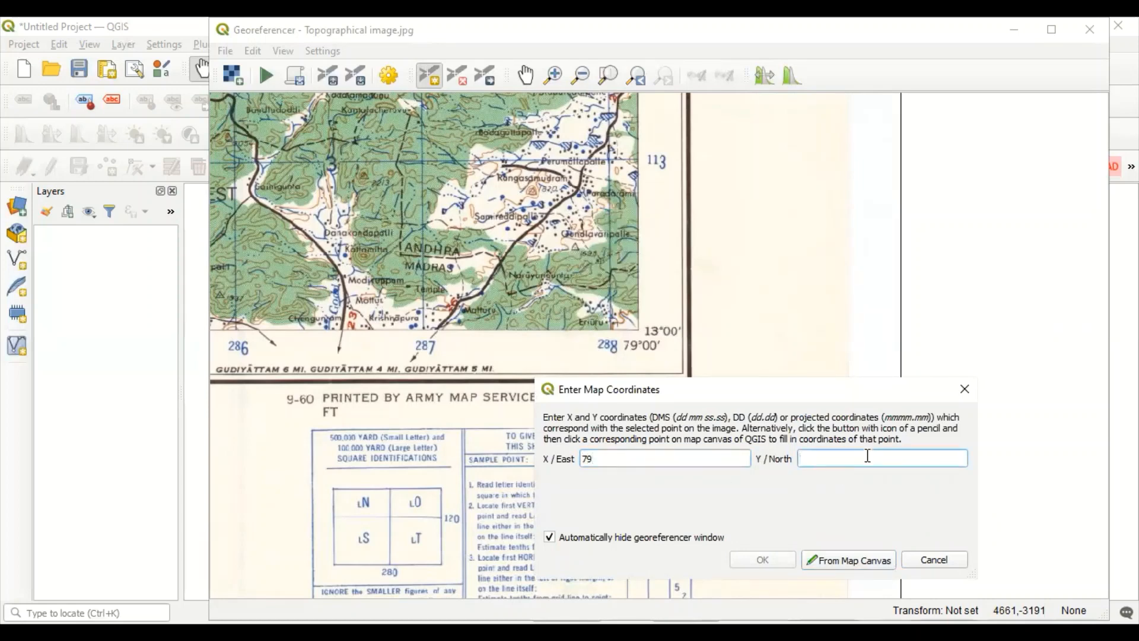
{"action": "type", "text": "13"}
{"action": "left_click", "coordinate": [759, 564]}
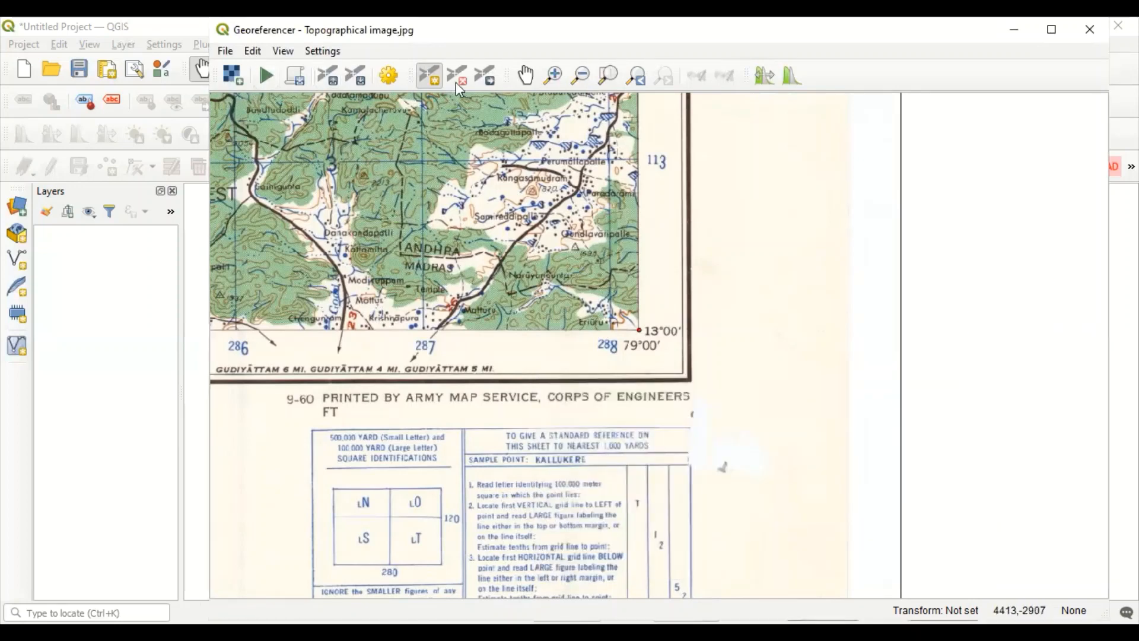
Examine the whole map sheet to check the placement of the control points at its four grid corners.
{"action": "left_click", "coordinate": [554, 79]}
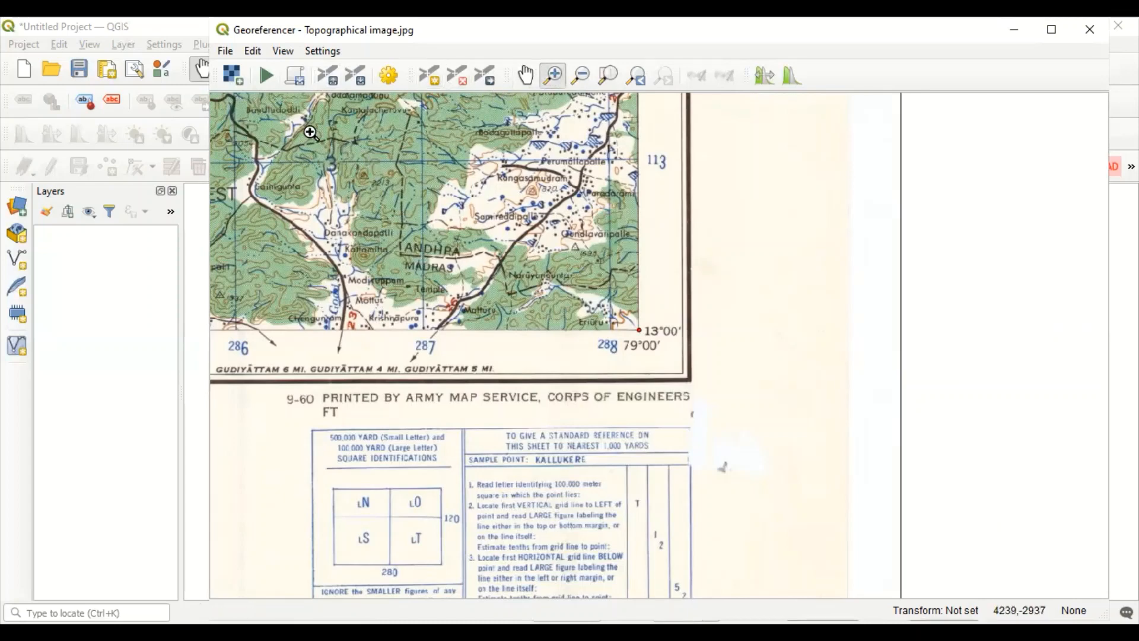
{"action": "left_click_drag", "start_coordinate": [308, 127], "coordinate": [476, 284]}
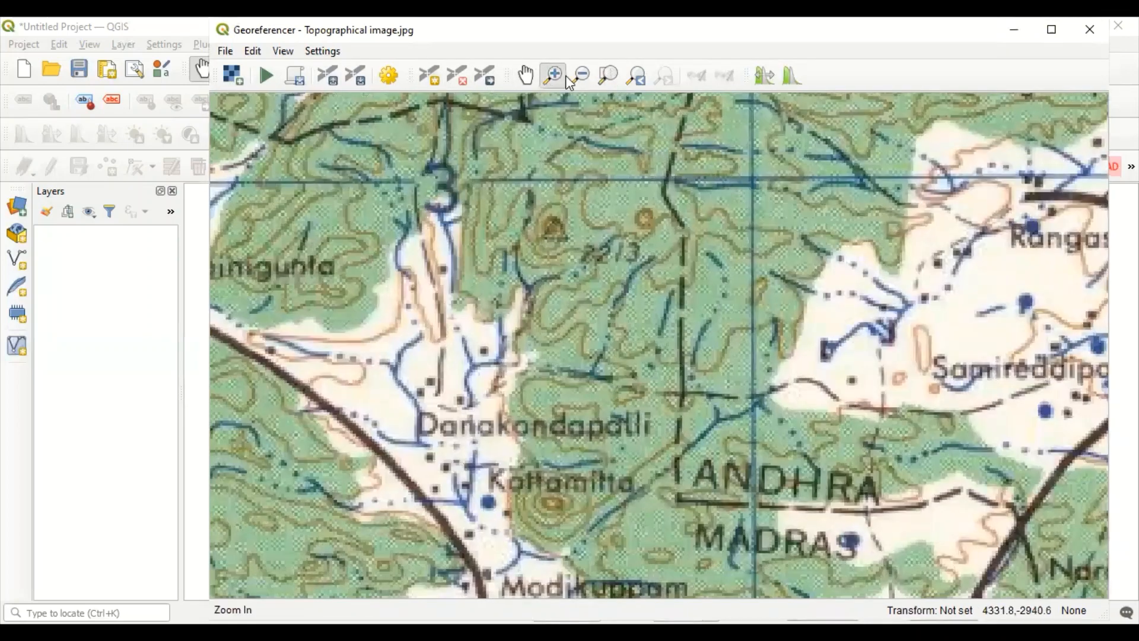
{"action": "left_click", "coordinate": [580, 76]}
{"action": "left_click_drag", "start_coordinate": [432, 178], "coordinate": [677, 365]}
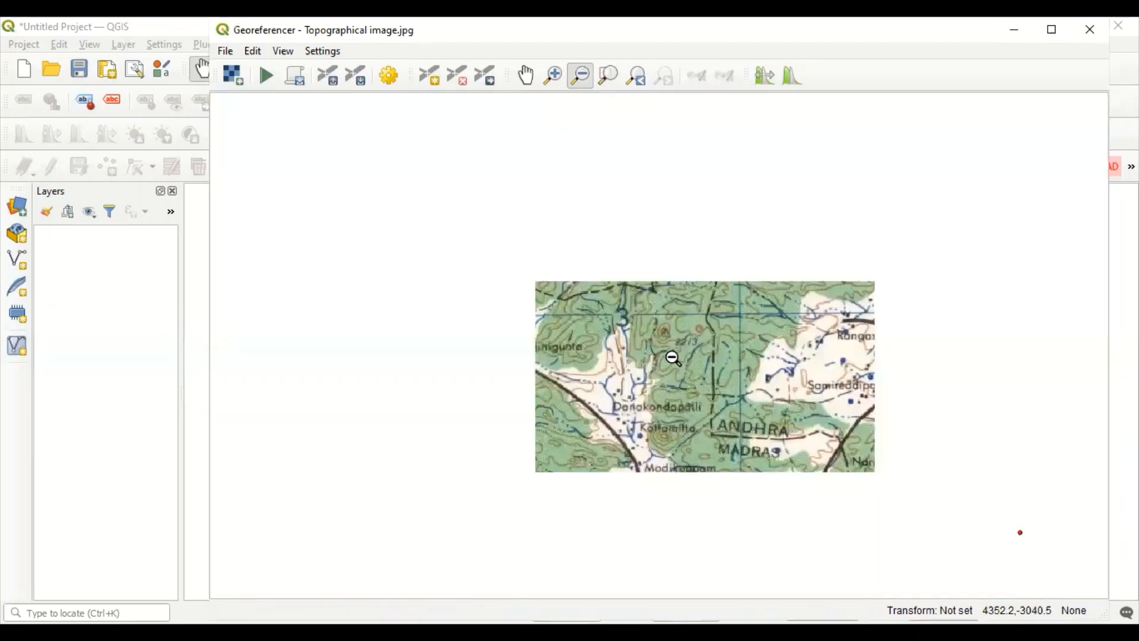
{"action": "left_click", "coordinate": [489, 234]}
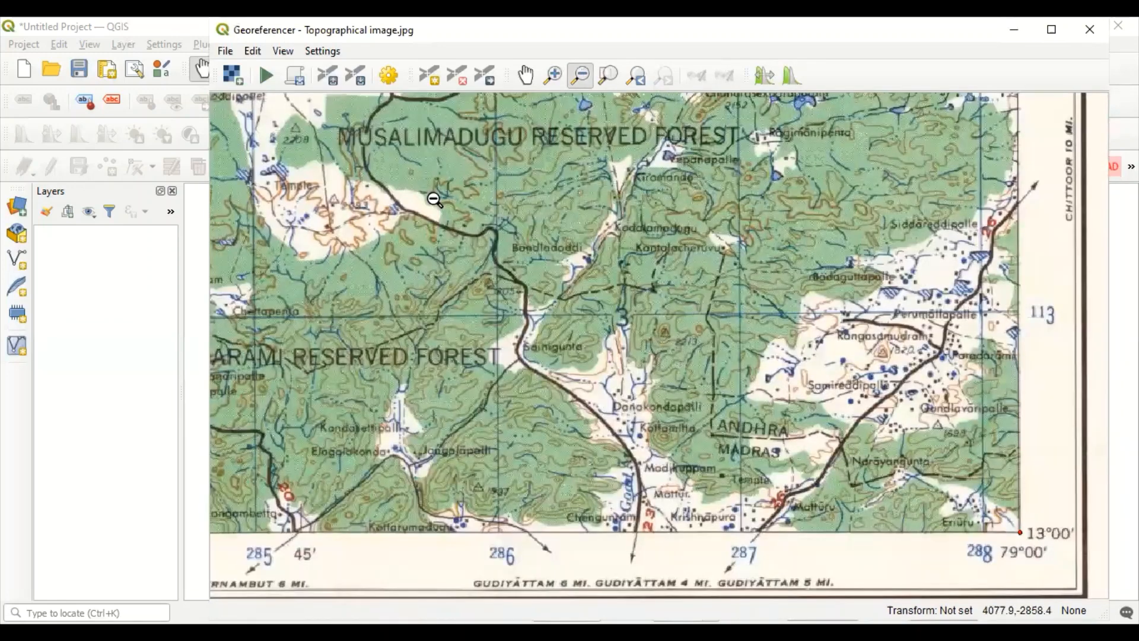
{"action": "left_click_drag", "start_coordinate": [443, 169], "coordinate": [684, 352]}
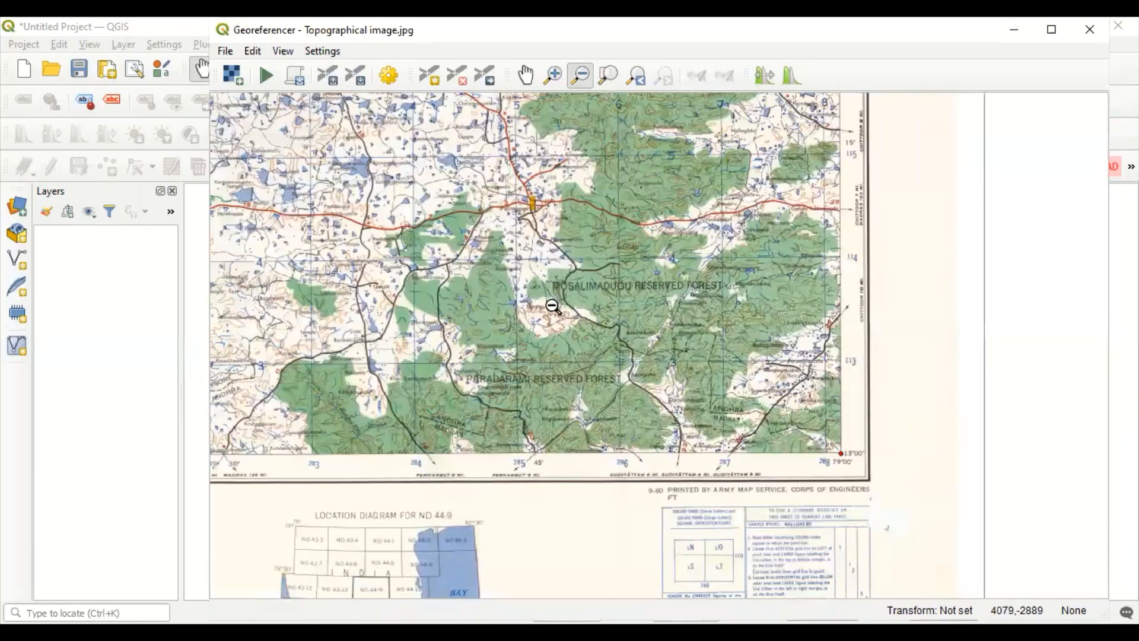
{"action": "left_click_drag", "start_coordinate": [402, 198], "coordinate": [707, 403]}
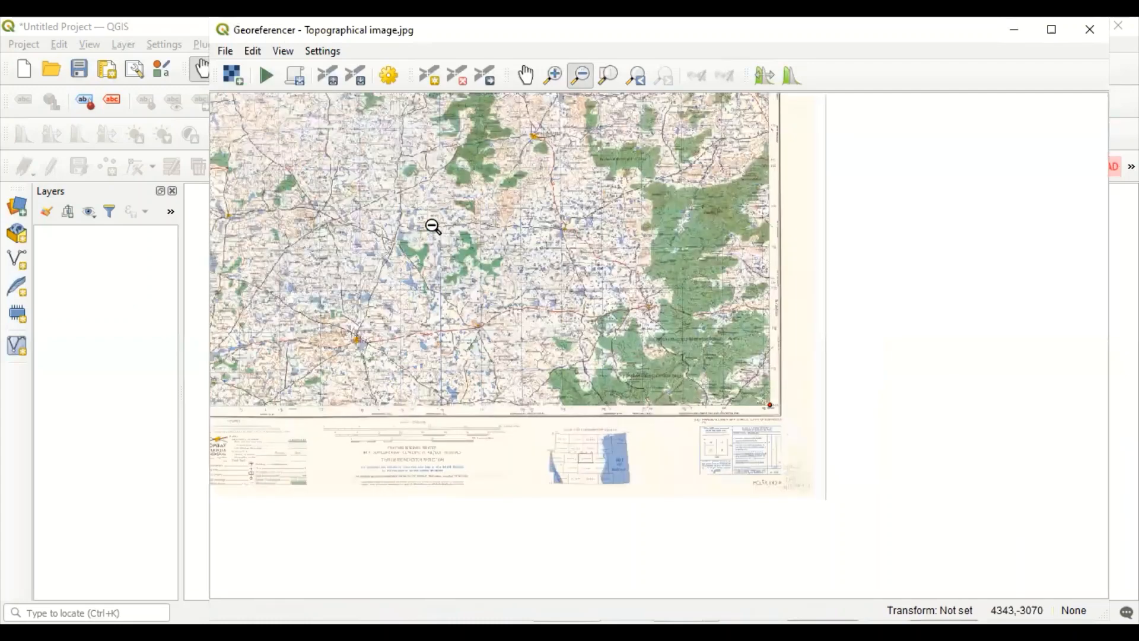
{"action": "left_click_drag", "start_coordinate": [433, 227], "coordinate": [717, 501]}
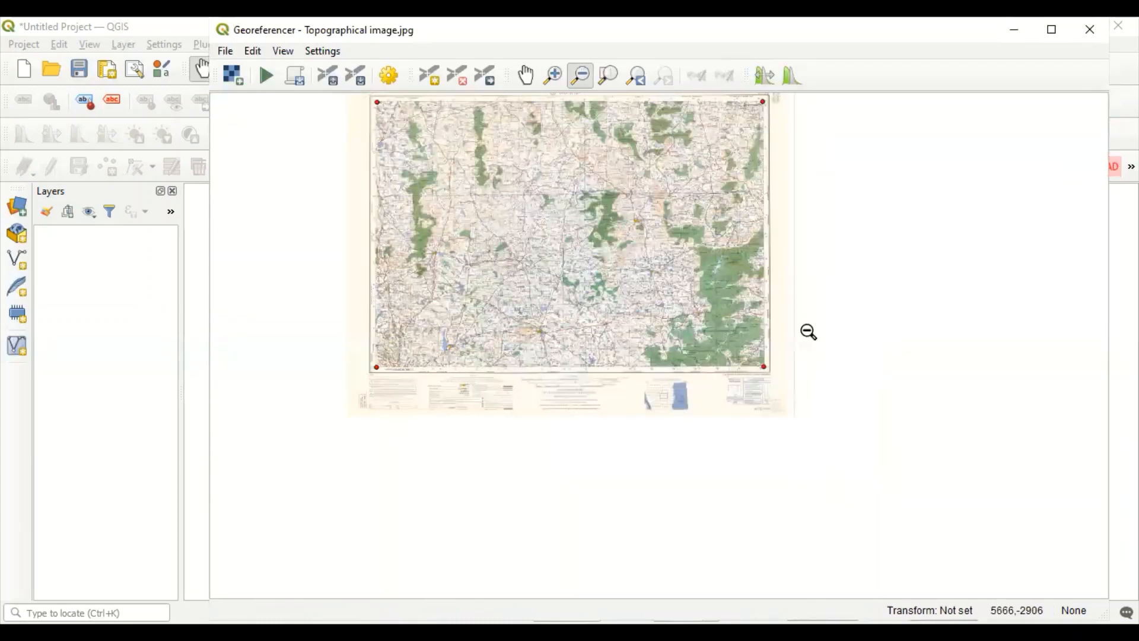
{"action": "left_click", "coordinate": [525, 76]}
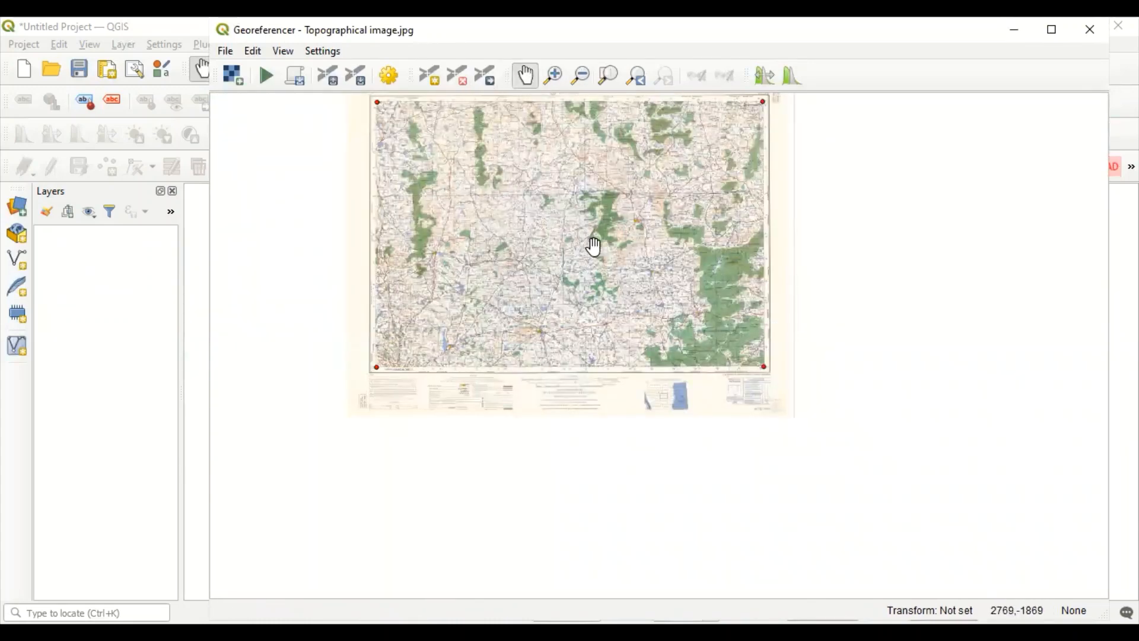
{"action": "left_click_drag", "start_coordinate": [594, 247], "coordinate": [627, 358]}
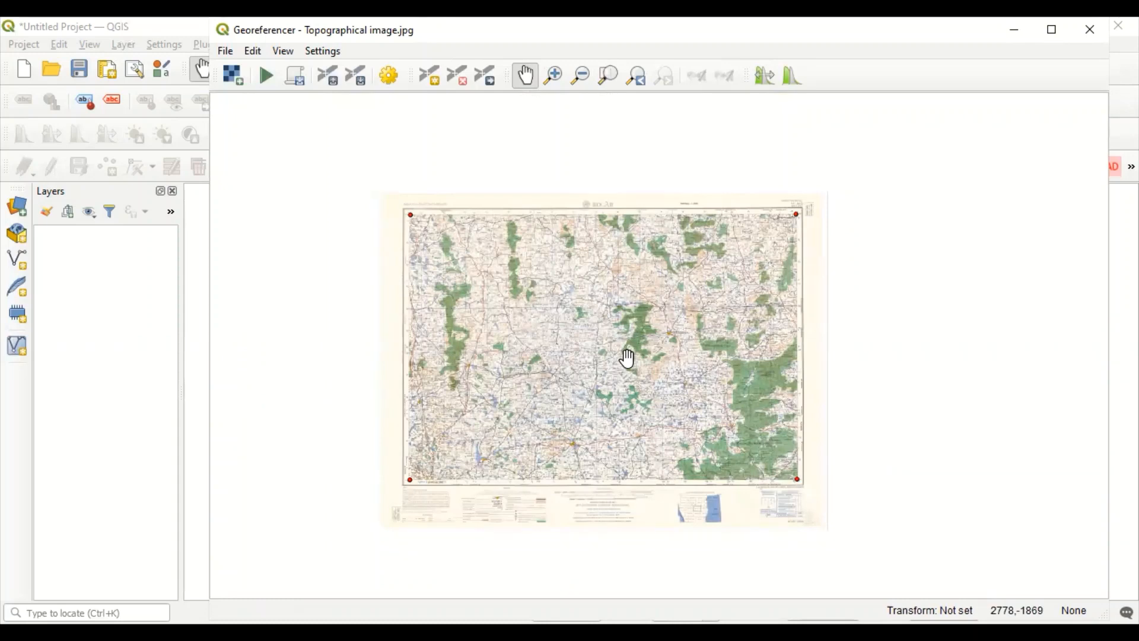
Bring up the transformation settings for the georeferencing run and review the resampling methods, keeping Nearest neighbour.
{"action": "left_click", "coordinate": [267, 76]}
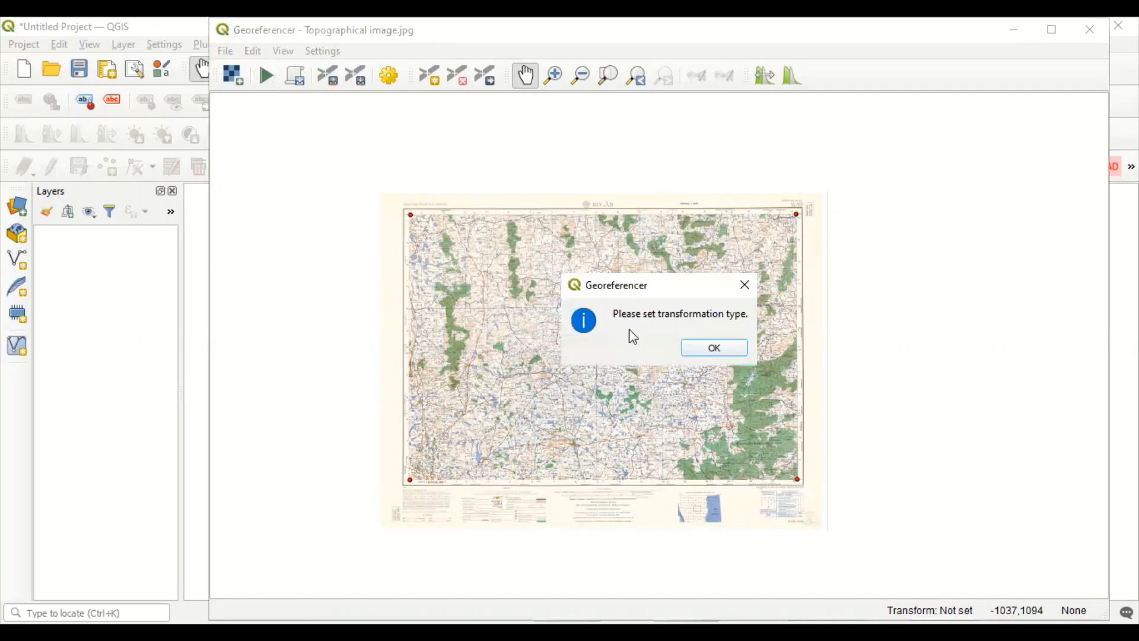
{"action": "left_click", "coordinate": [713, 348]}
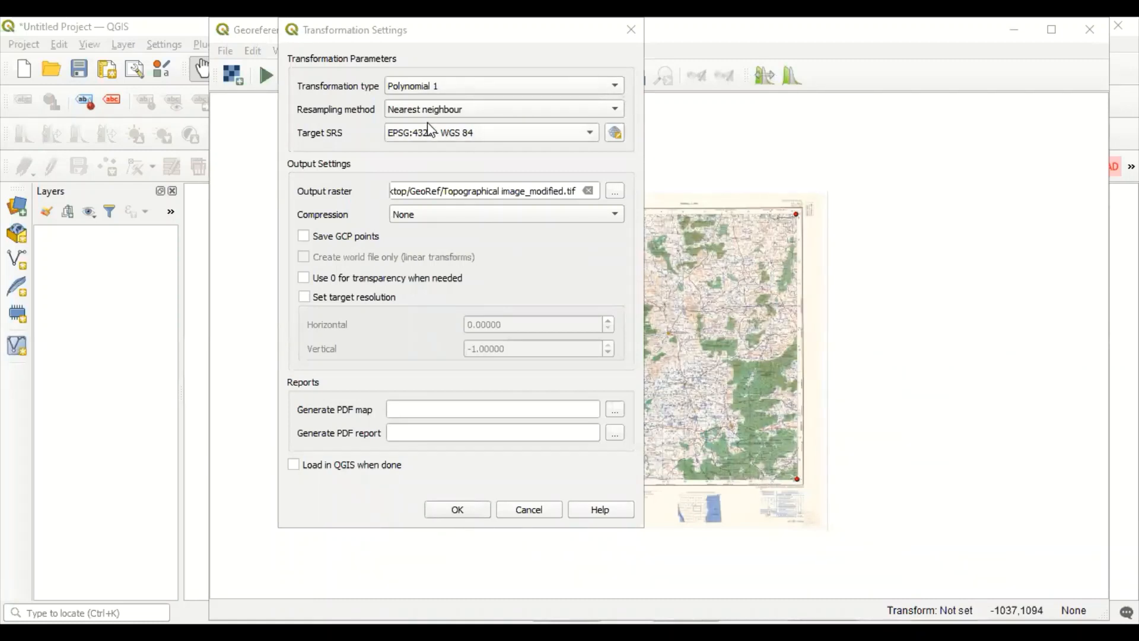
{"action": "left_click", "coordinate": [585, 111]}
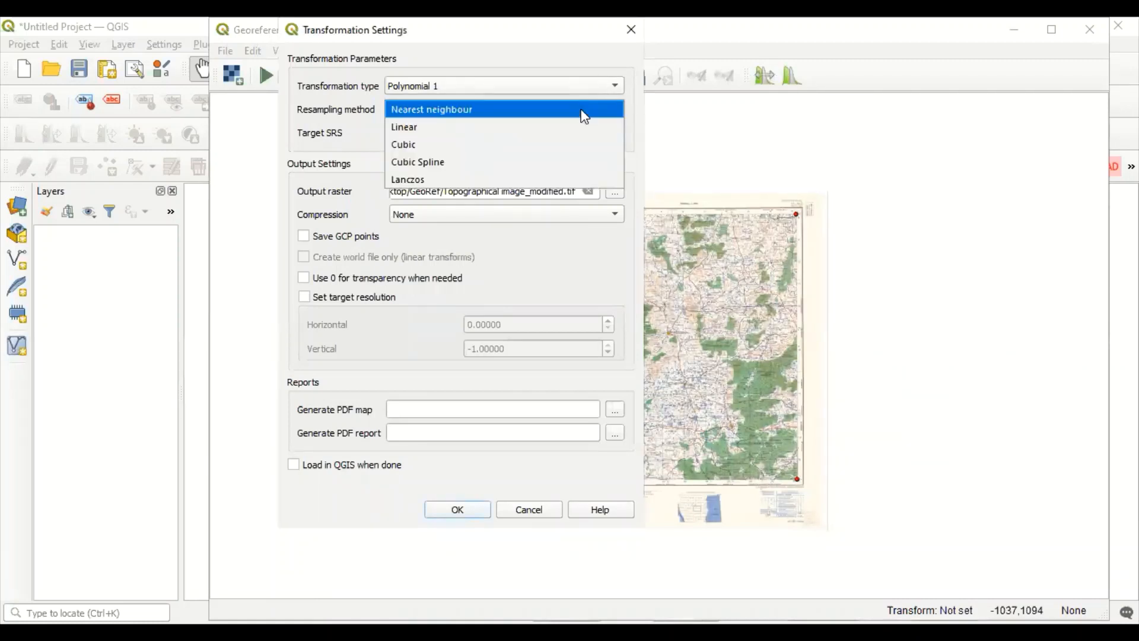
{"action": "left_click", "coordinate": [359, 130]}
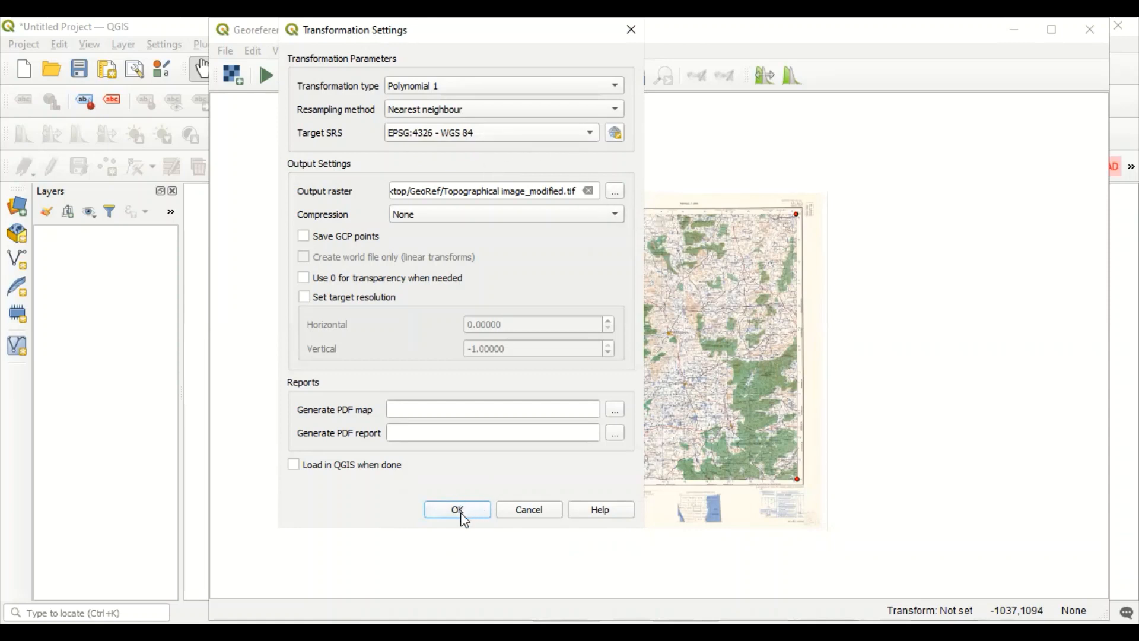
Set the output raster to Georef.tif in the GeoRef folder and accept the Polynomial 1 transformation settings with target SRS EPSG:4326.
{"action": "left_click", "coordinate": [614, 194]}
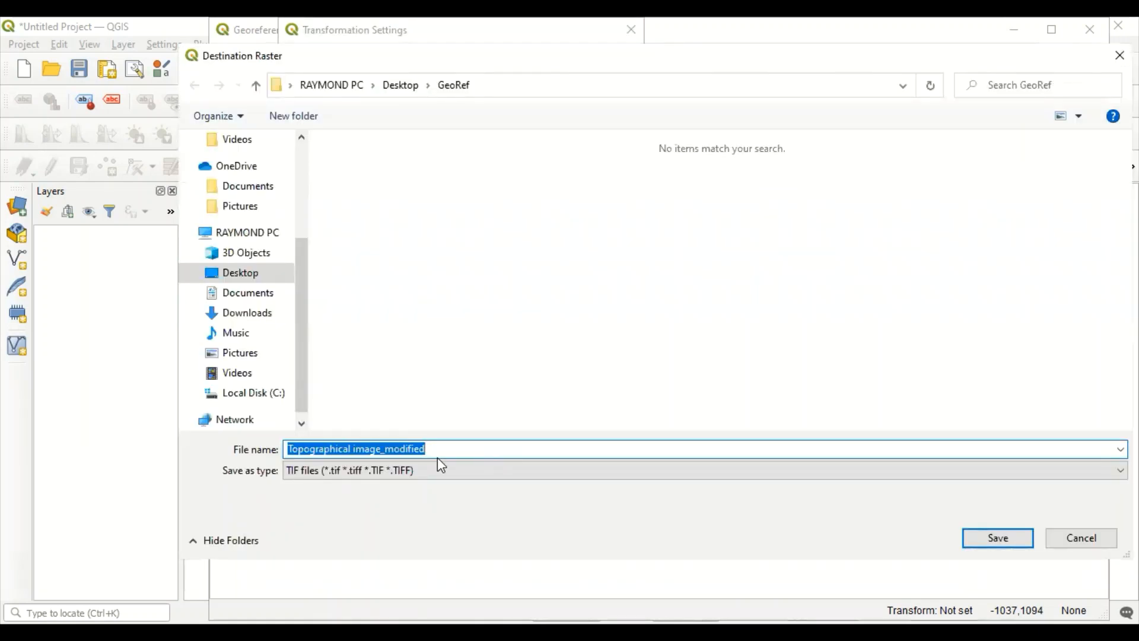
{"action": "left_click", "coordinate": [451, 451]}
{"action": "key", "text": "BackSpace"}
{"action": "key", "text": "BackSpace"}
{"action": "key", "text": "BackSpace"}
{"action": "key", "text": "BackSpace"}
{"action": "key", "text": "BackSpace"}
{"action": "key", "text": "BackSpace"}
{"action": "key", "text": "BackSpace"}
{"action": "key", "text": "BackSpace"}
{"action": "key", "text": "BackSpace"}
{"action": "key", "text": "BackSpace"}
{"action": "key", "text": "BackSpace"}
{"action": "key", "text": "BackSpace"}
{"action": "key", "text": "BackSpace"}
{"action": "key", "text": "BackSpace"}
{"action": "key", "text": "BackSpace"}
{"action": "key", "text": "BackSpace"}
{"action": "key", "text": "BackSpace"}
{"action": "key", "text": "BackSpace"}
{"action": "key", "text": "BackSpace"}
{"action": "key", "text": "BackSpace"}
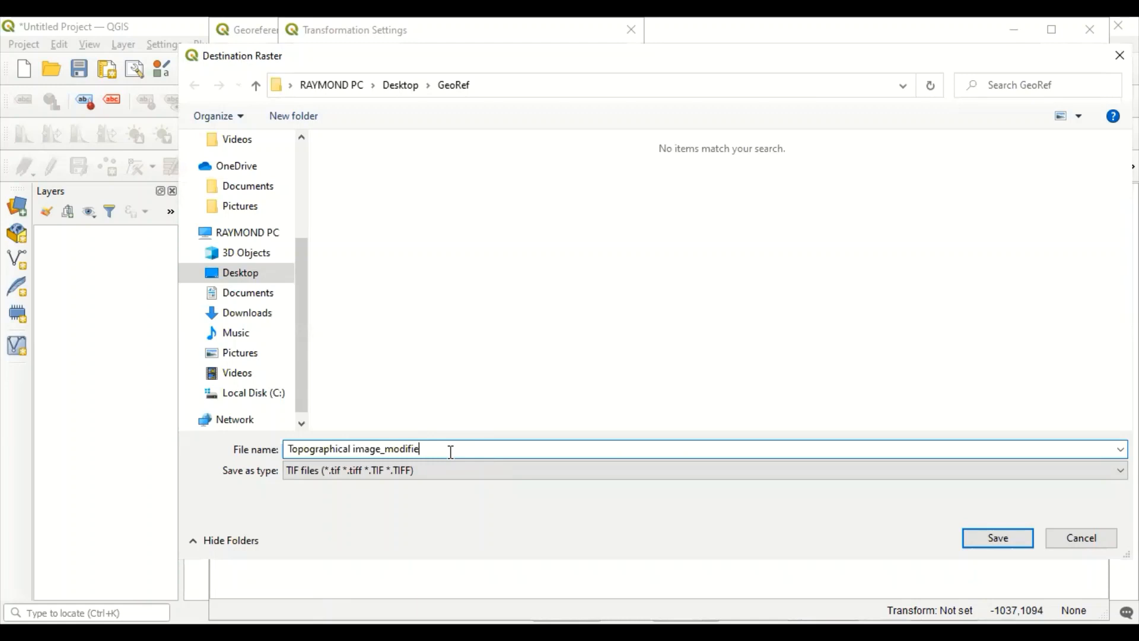
{"action": "type", "text": "G"}
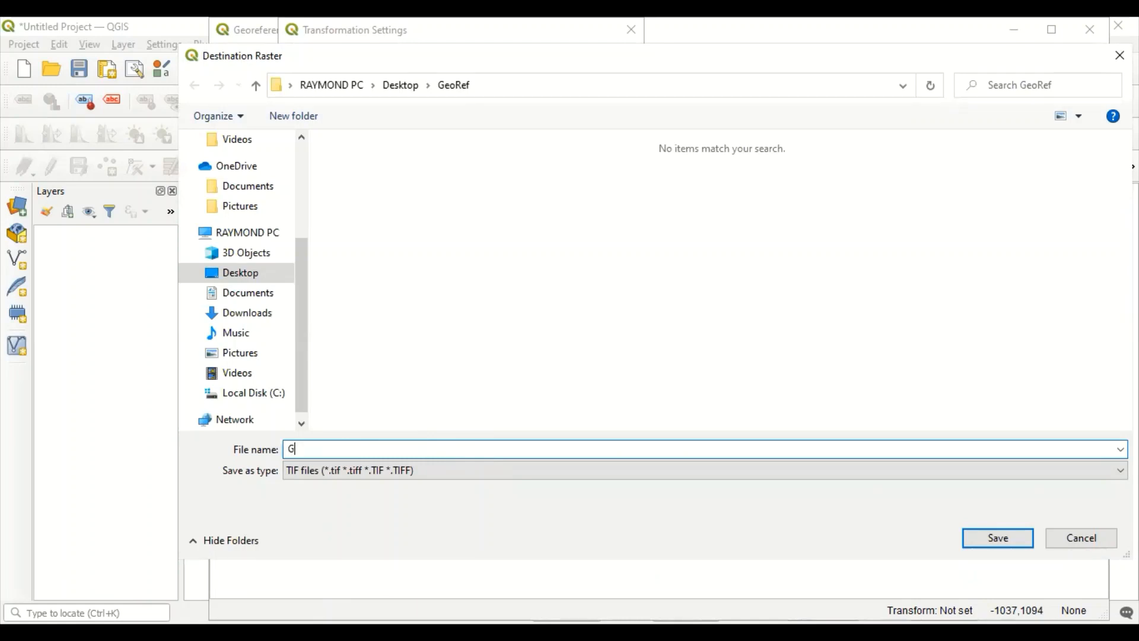
{"action": "type", "text": "eoref"}
{"action": "left_click", "coordinate": [994, 539]}
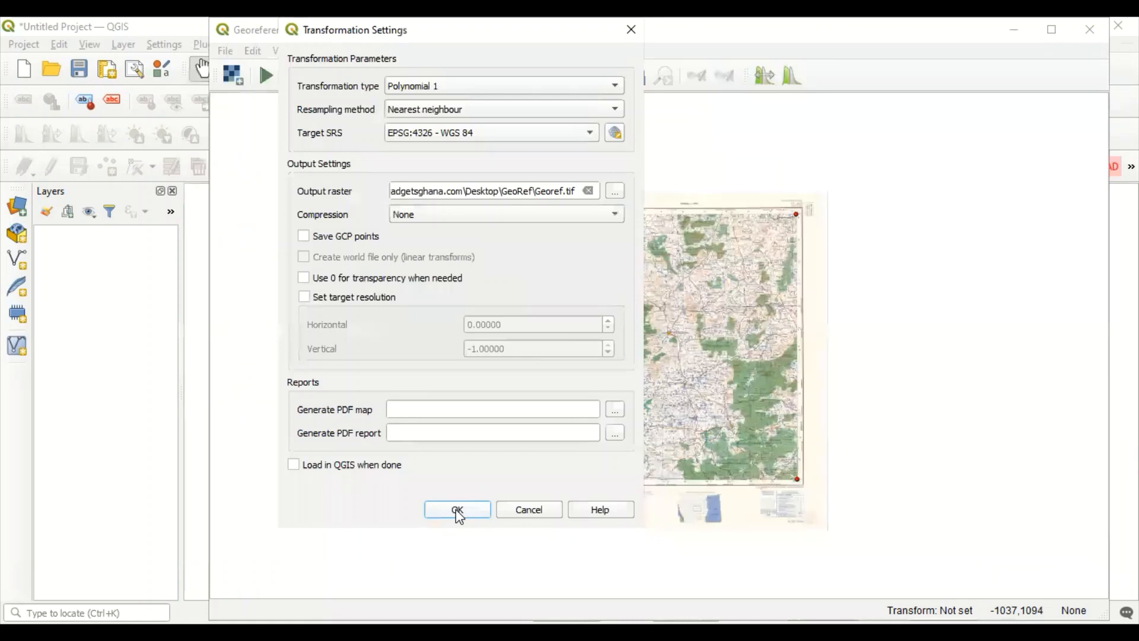
{"action": "left_click", "coordinate": [457, 512]}
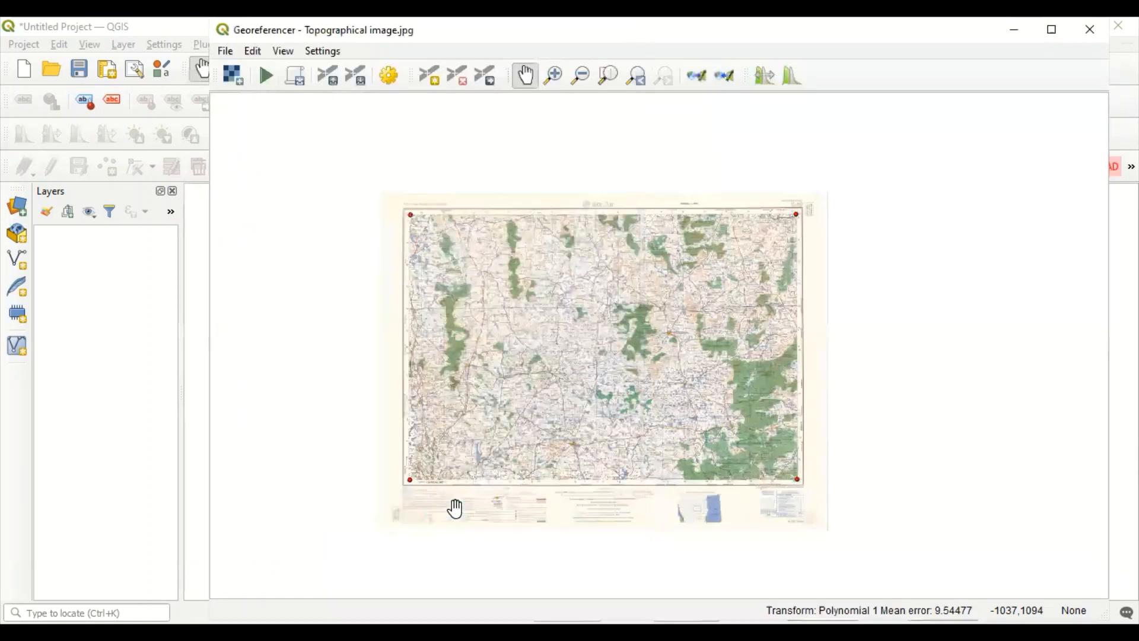
Start georeferencing the map image, and close the Georeferencer with the GCP points saved.
{"action": "left_click", "coordinate": [265, 78]}
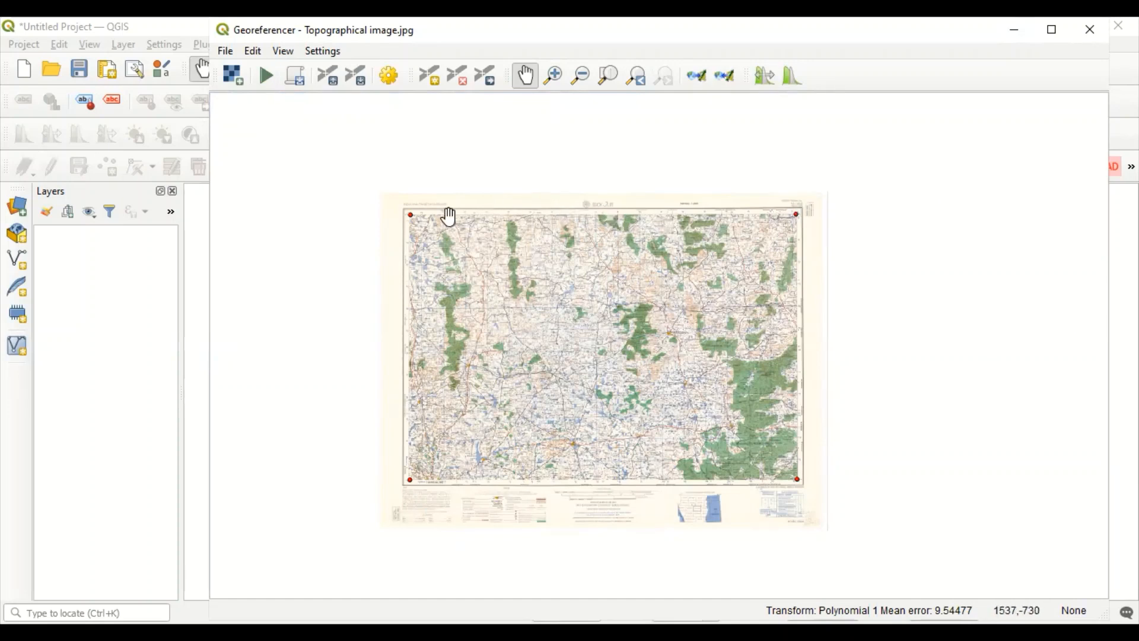
{"action": "left_click", "coordinate": [227, 53]}
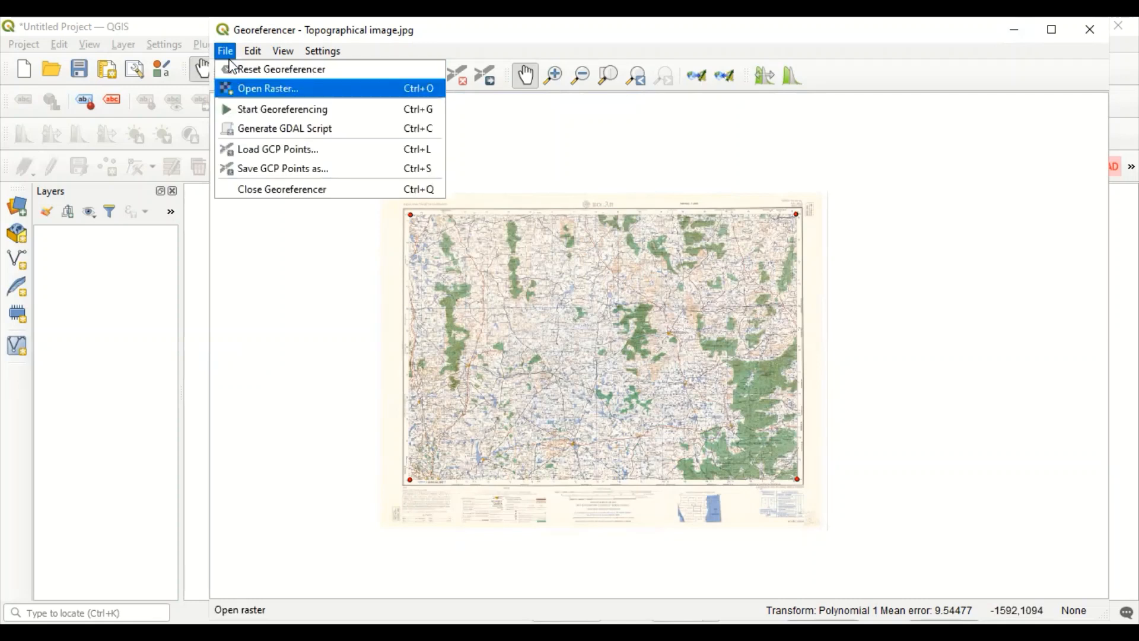
{"action": "key", "text": "Down"}
{"action": "key", "text": "Down"}
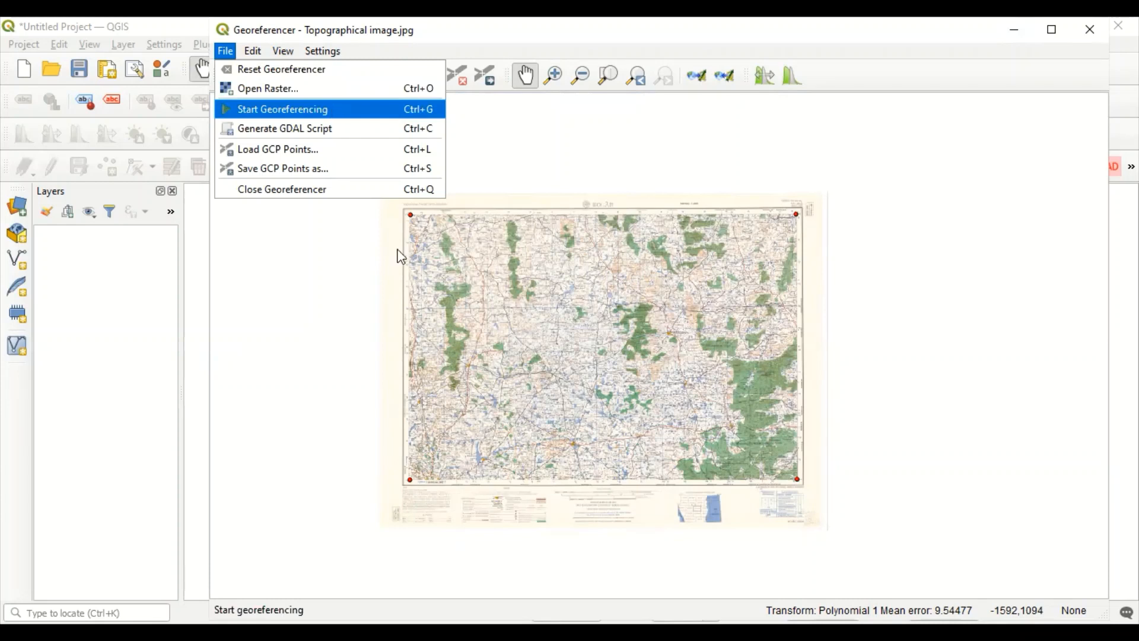
{"action": "left_click", "coordinate": [279, 109]}
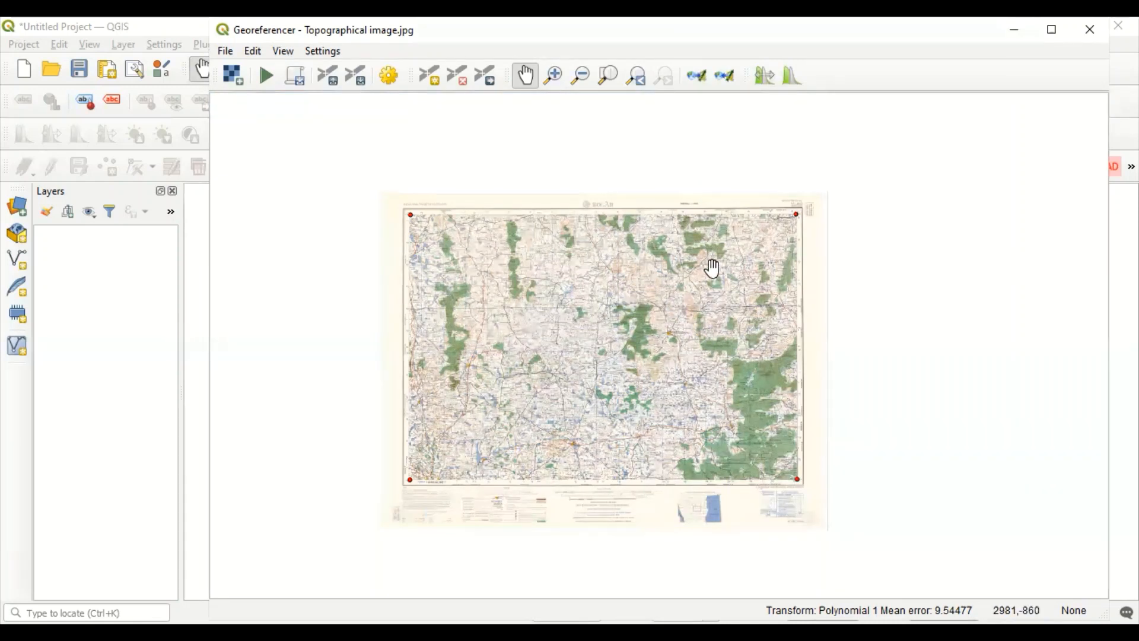
{"action": "left_click", "coordinate": [1086, 31]}
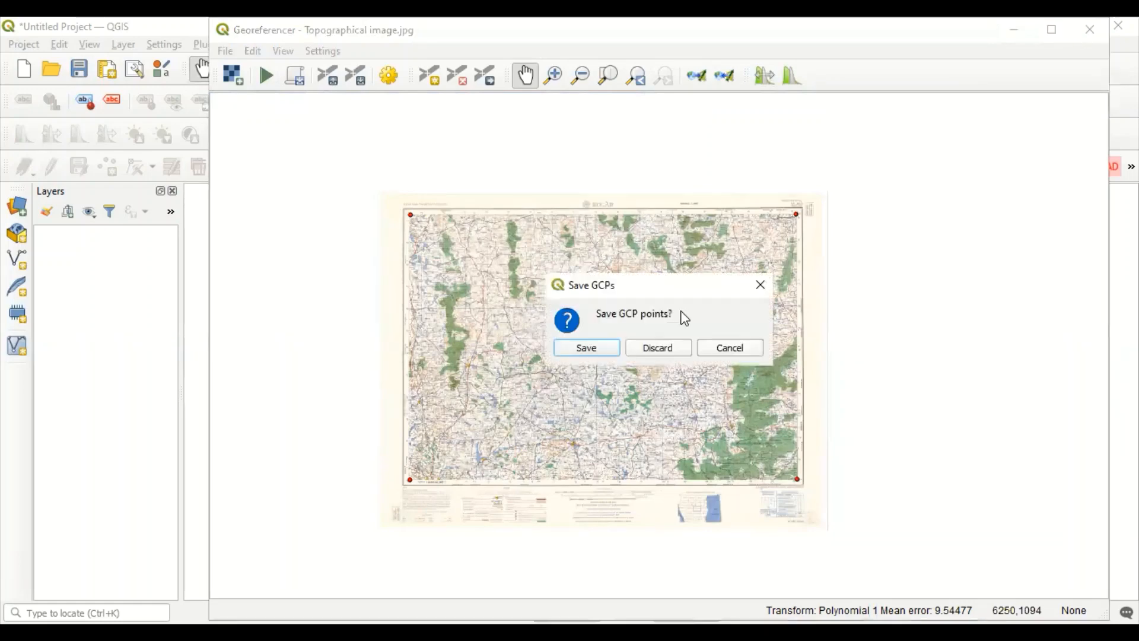
{"action": "left_click", "coordinate": [586, 349]}
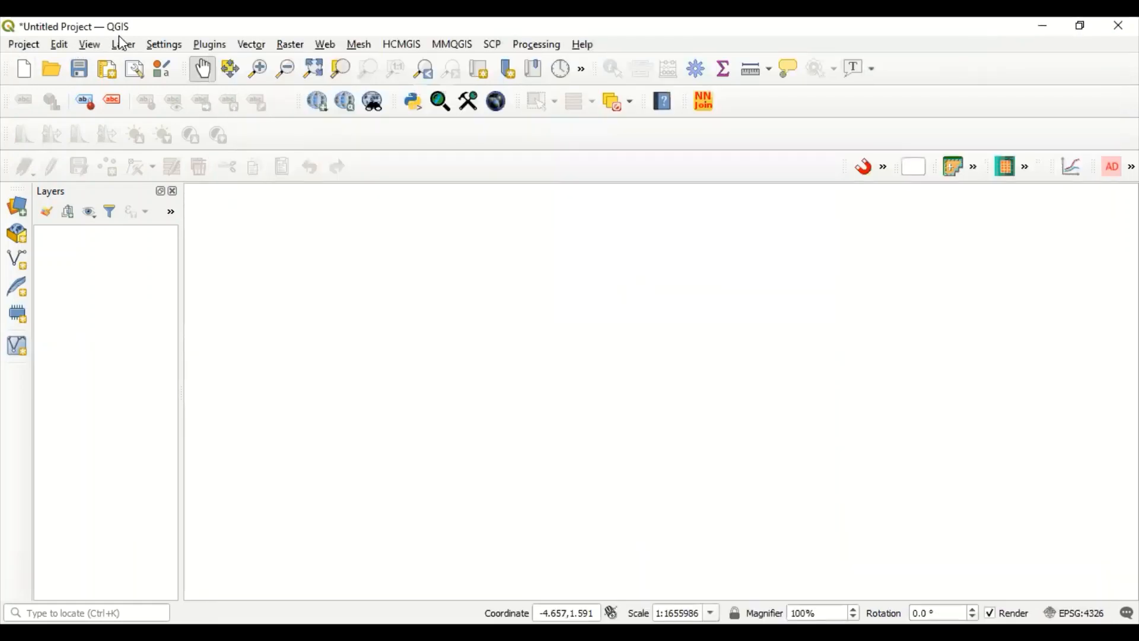
Add the georeferenced raster Georef.tif from the GeoRef folder to the project as a raster layer and look over it.
{"action": "left_click", "coordinate": [128, 48]}
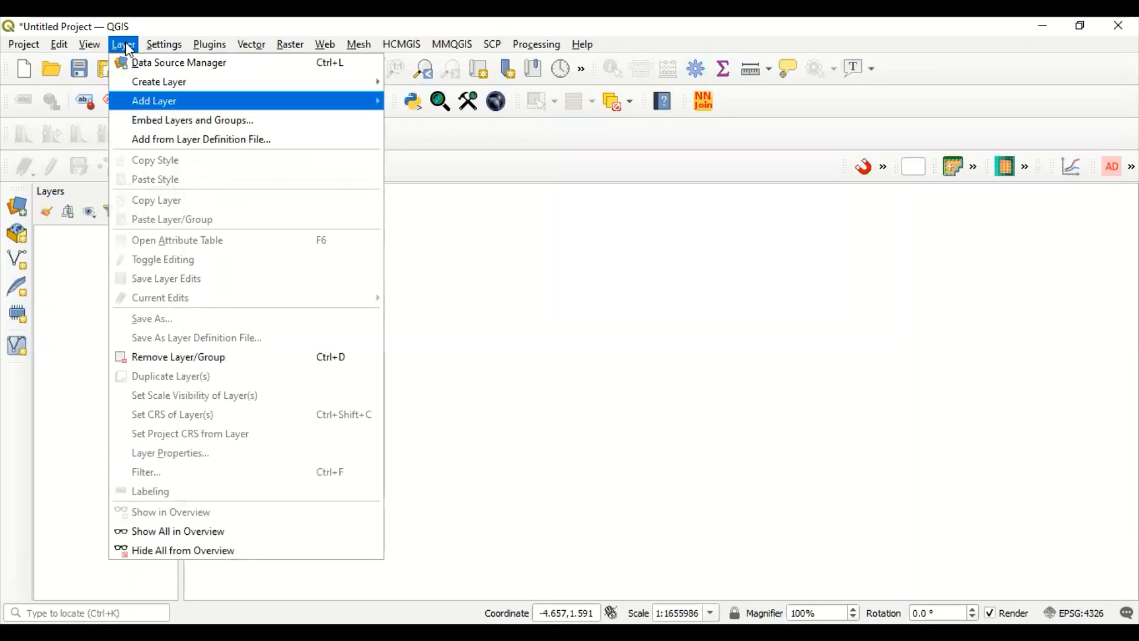
{"action": "mouse_move", "coordinate": [155, 101]}
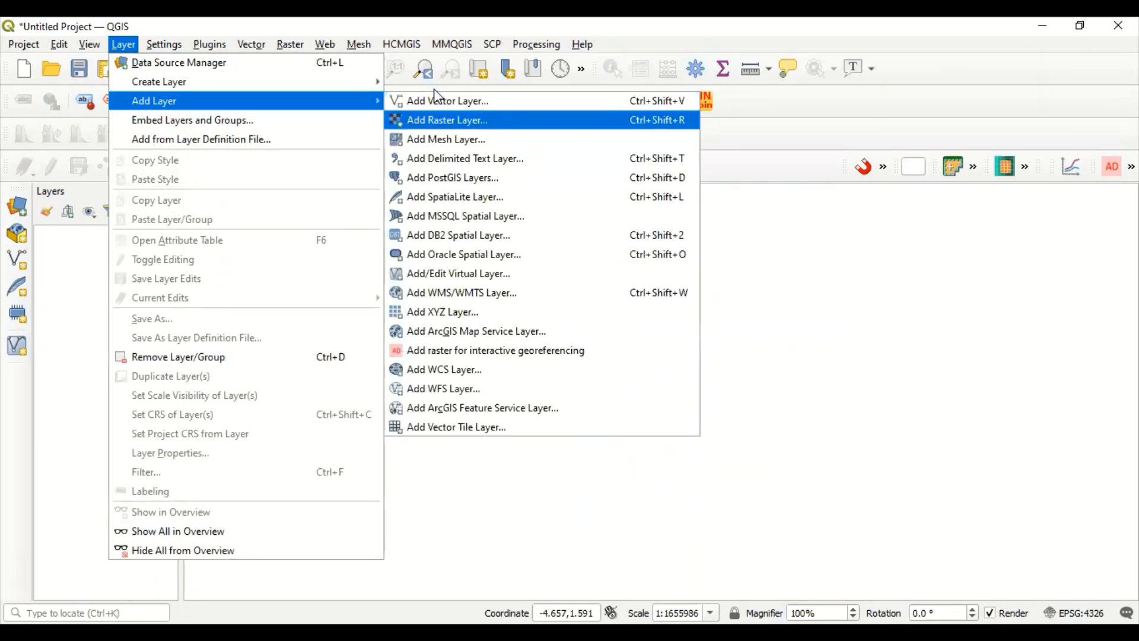
{"action": "left_click", "coordinate": [481, 124]}
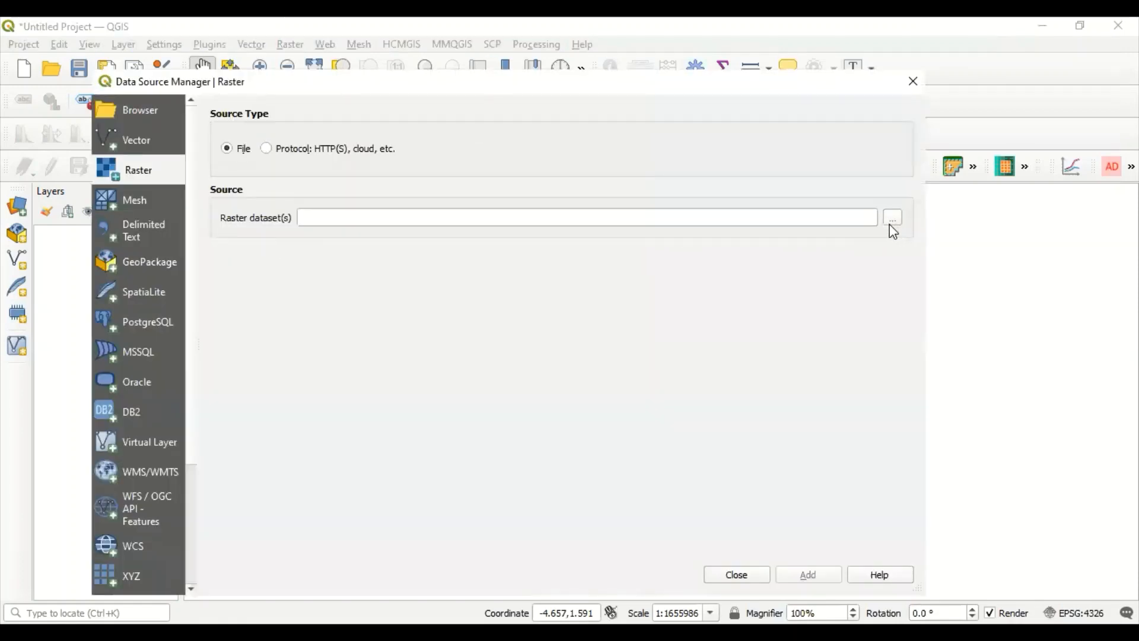
{"action": "left_click", "coordinate": [891, 220]}
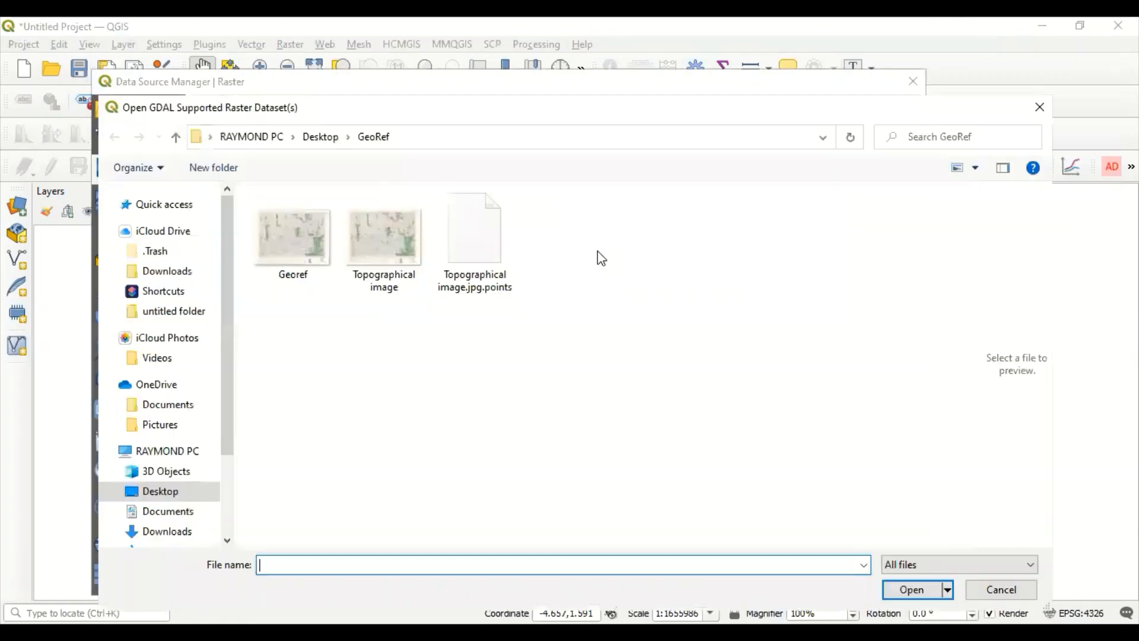
{"action": "left_click", "coordinate": [294, 276]}
{"action": "double_click", "coordinate": [294, 277]}
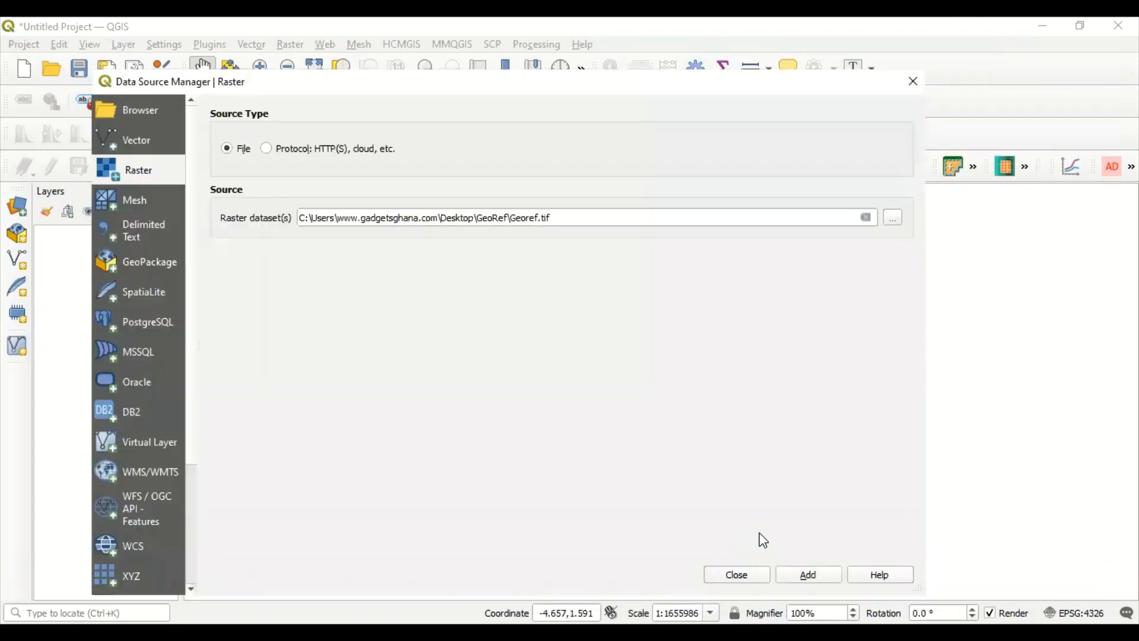
{"action": "left_click", "coordinate": [812, 576]}
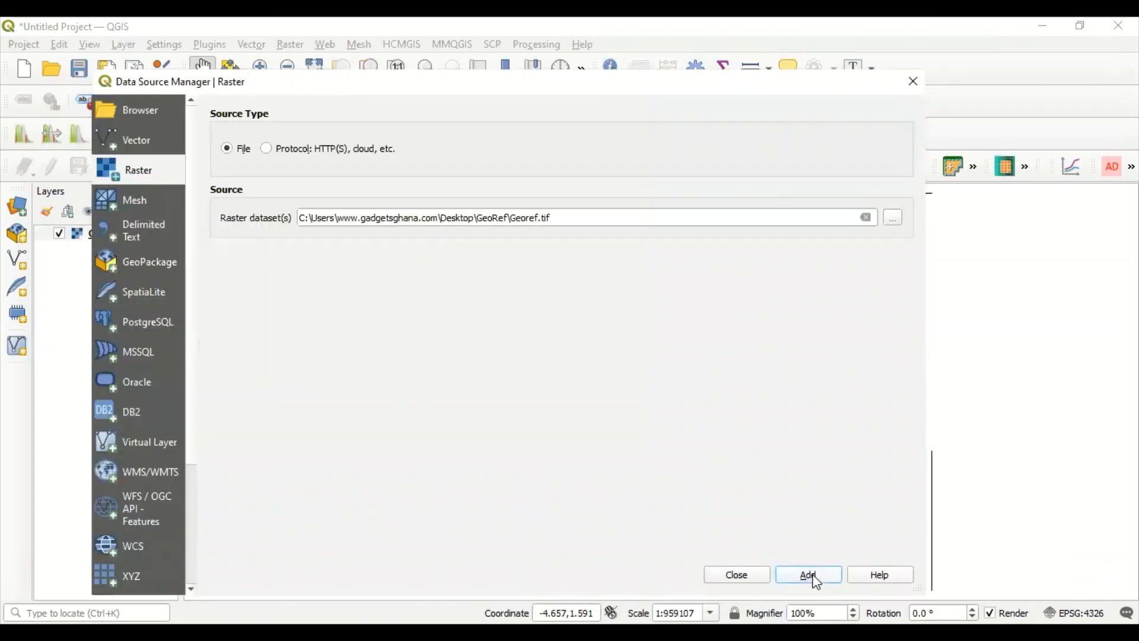
{"action": "left_click", "coordinate": [738, 569]}
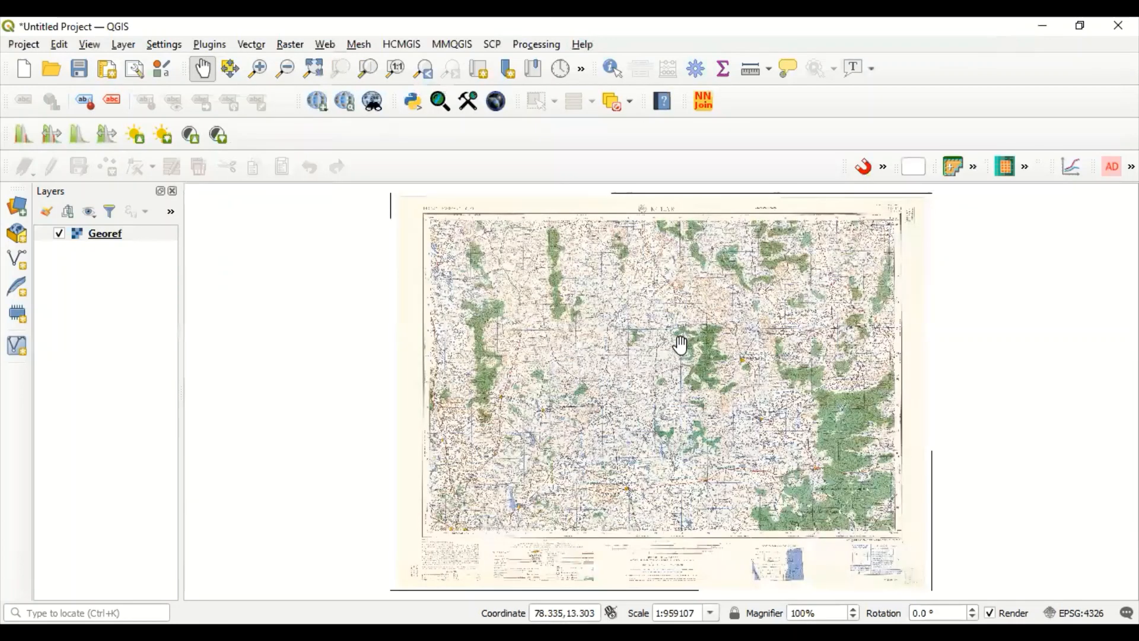
{"action": "left_click_drag", "start_coordinate": [629, 352], "coordinate": [620, 309]}
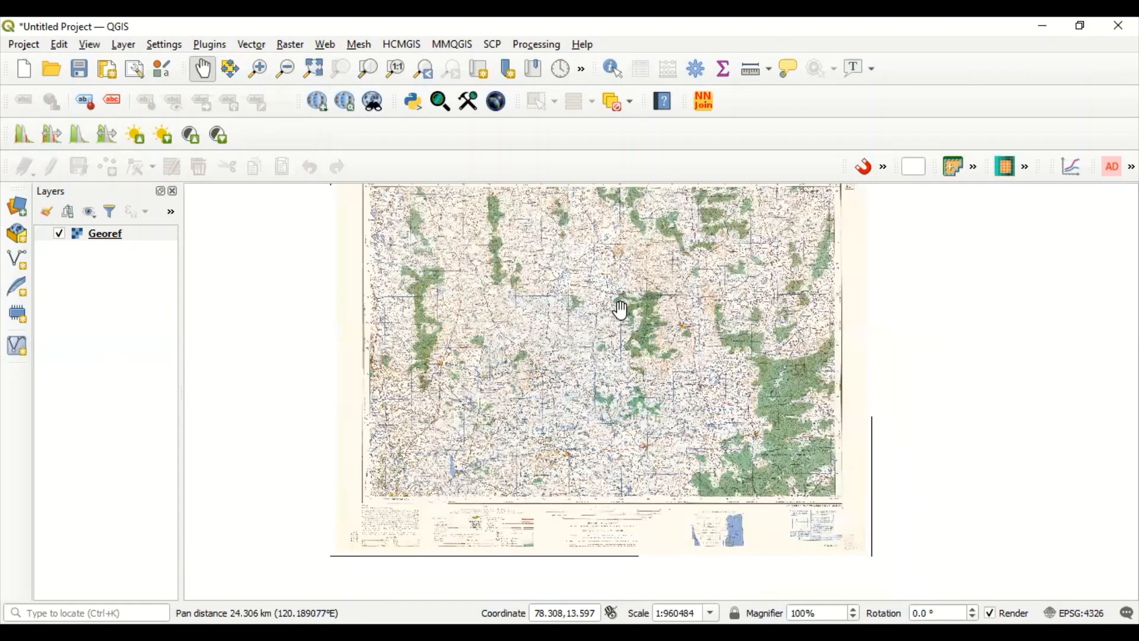